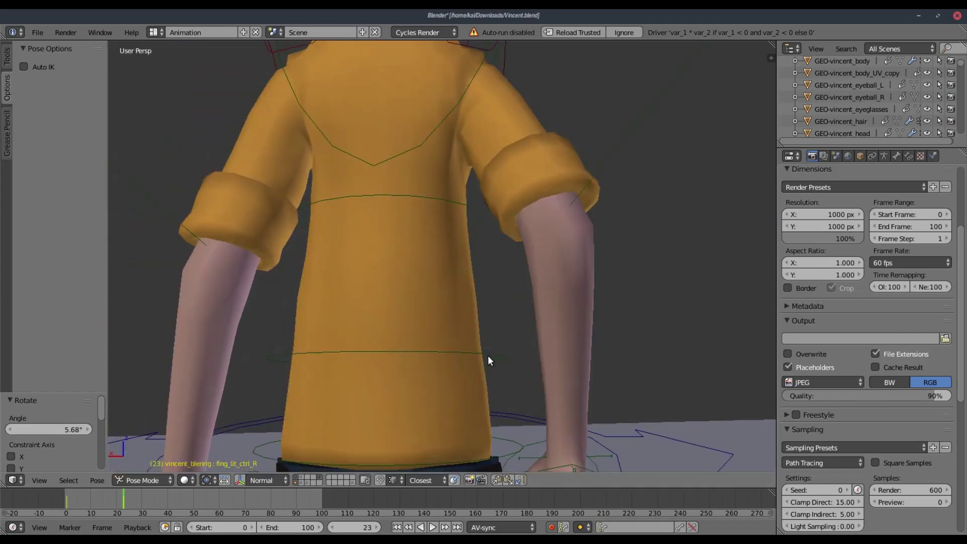
# Step: Rotate the right little finger control about 103° around its local X axis at frame 23, and play back the motion
pyautogui.press('r')
pyautogui.press('x')
pyautogui.press('x')
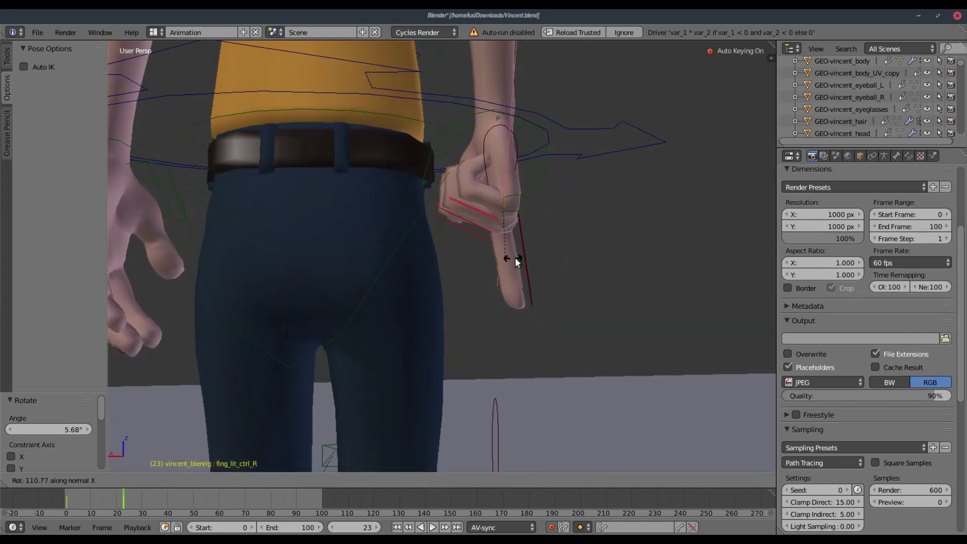
pyautogui.click(510, 260)
pyautogui.moveTo(510, 259); pyautogui.dragTo(773, 275, button='middle')
pyautogui.scroll(-4, 542, 295)
pyautogui.scroll(-1, 385, 352)
pyautogui.hotkey('alt', 'a')
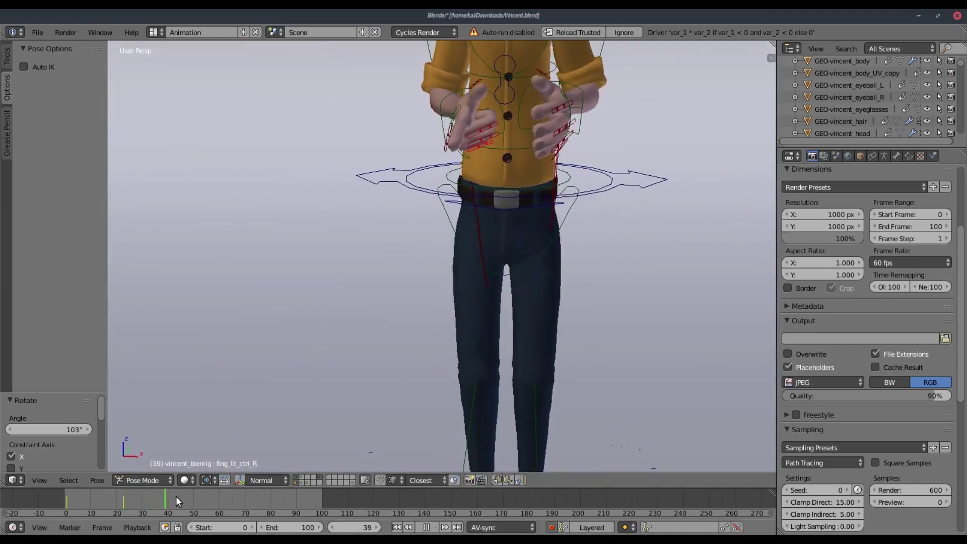
pyautogui.hotkey('alt', 'a')
pyautogui.keyDown('shift'); pyautogui.moveTo(374, 323); pyautogui.dragTo(447, 302, button='middle'); pyautogui.keyUp('shift')
# Step: Select the right thumb control and insert a keyframe for it at frame 23
pyautogui.rightClick(466, 178)
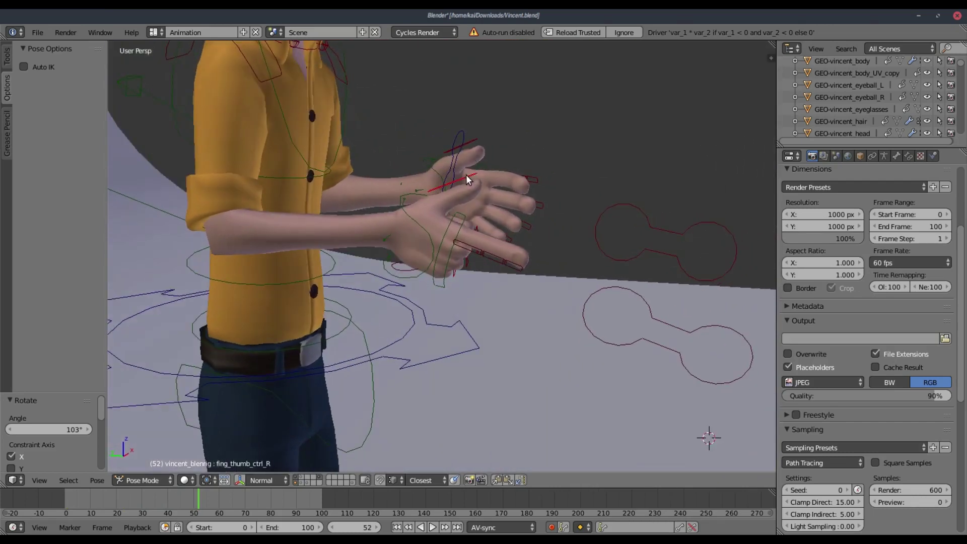
pyautogui.moveTo(130, 496); pyautogui.dragTo(87, 504)
pyautogui.keyDown('shift'); pyautogui.moveTo(232, 369); pyautogui.dragTo(373, 240, button='middle'); pyautogui.keyUp('shift')
pyautogui.scroll(3, 303, 364)
pyautogui.moveTo(302, 364); pyautogui.dragTo(376, 328, button='middle')
pyautogui.moveTo(79, 508); pyautogui.dragTo(178, 507)
pyautogui.keyDown('shift'); pyautogui.moveTo(569, 88); pyautogui.dragTo(421, 297, button='middle'); pyautogui.keyUp('shift')
pyautogui.moveTo(136, 497)
pyautogui.mouseDown()
pyautogui.moveTo(161, 498)
pyautogui.moveTo(124, 495)
pyautogui.mouseUp()
pyautogui.hotkey('alt', 'a')
pyautogui.scroll(-2, 367, 230)
pyautogui.keyDown('shift'); pyautogui.moveTo(365, 234); pyautogui.dragTo(377, 191, button='middle'); pyautogui.keyUp('shift')
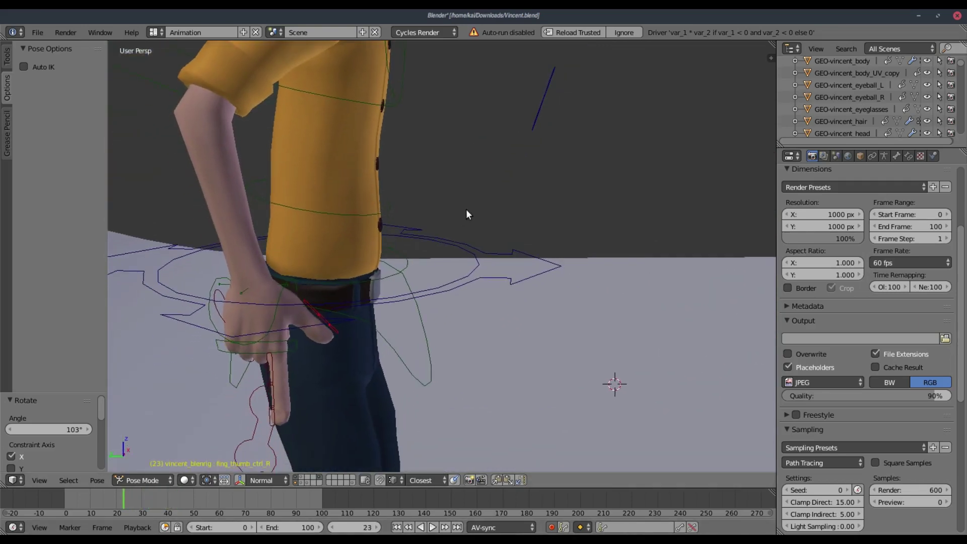
pyautogui.press('i')
pyautogui.click(457, 212)
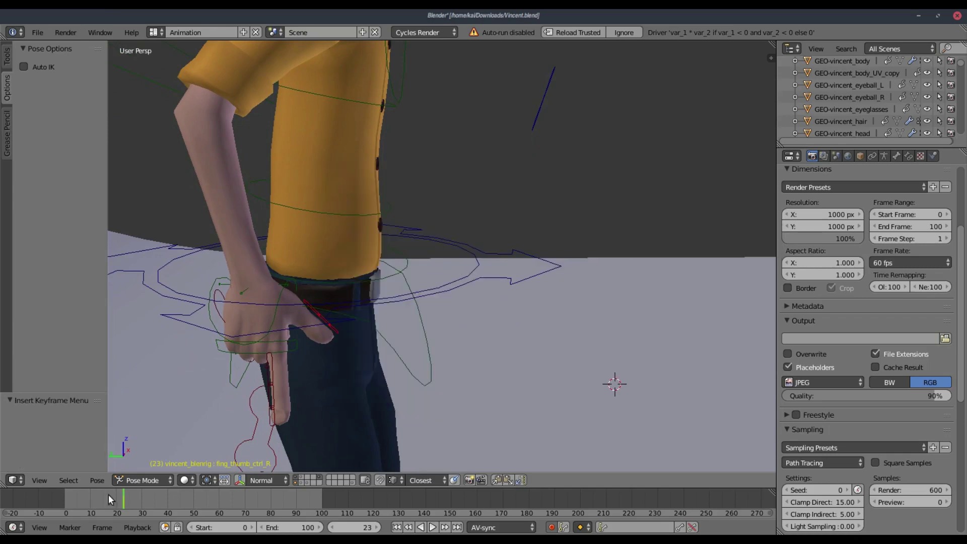
# Step: At frame 36, rotate the right thumb control about 35.6° around its local X axis
pyautogui.moveTo(131, 499); pyautogui.dragTo(157, 498)
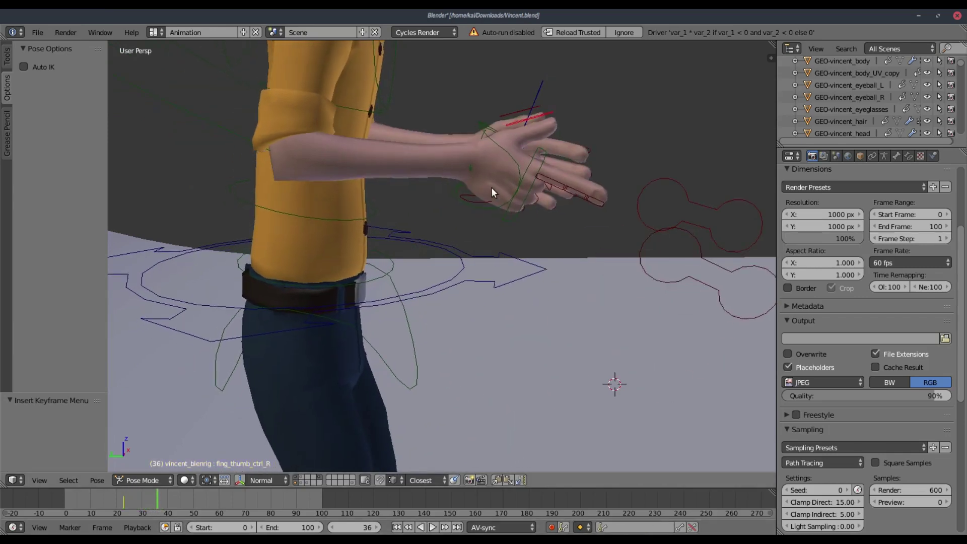
pyautogui.press('r')
pyautogui.press('y')
pyautogui.rightClick(517, 186)
pyautogui.press('r')
pyautogui.press('y')
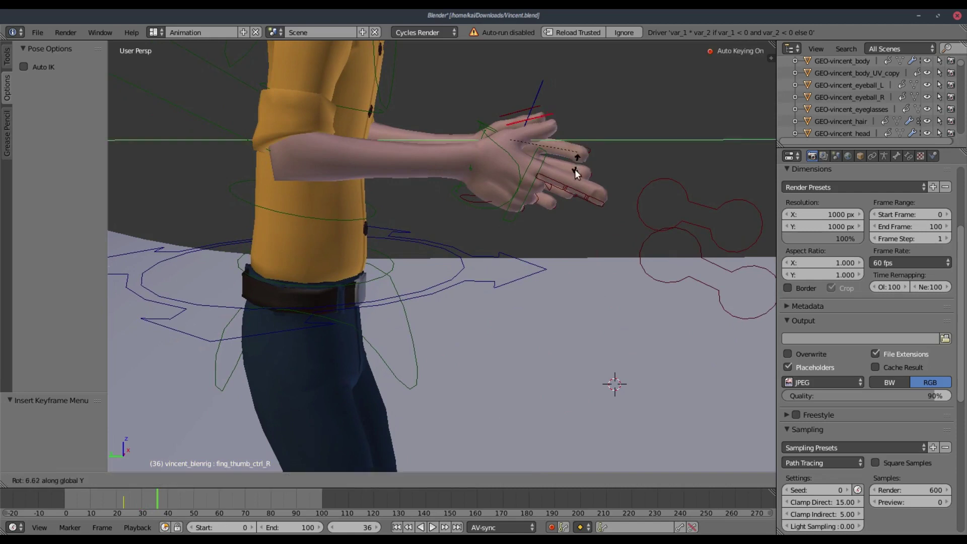
pyautogui.press('x')
pyautogui.press('x')
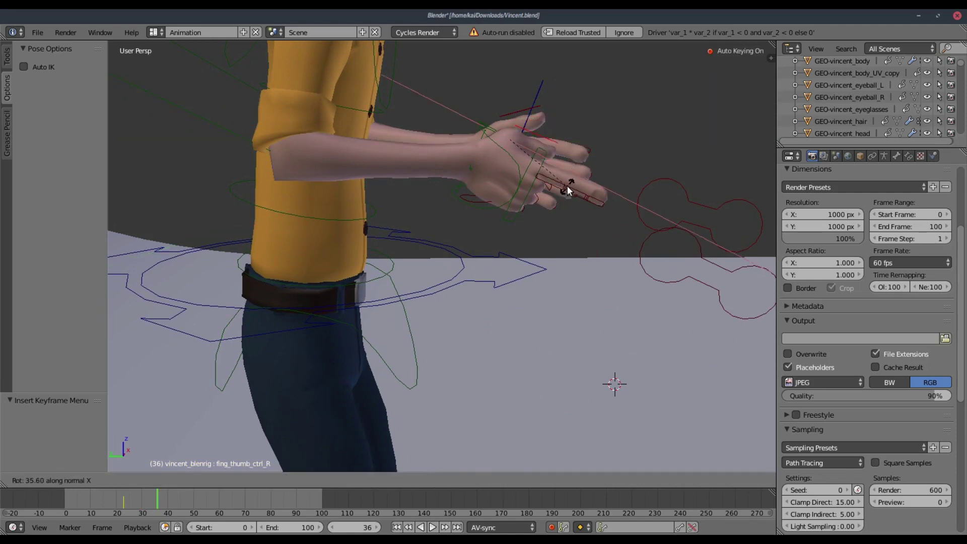
pyautogui.click(568, 190)
# Step: At frame 51, rotate the right thumb control about -56° around its local X axis
pyautogui.moveTo(162, 499); pyautogui.dragTo(196, 498)
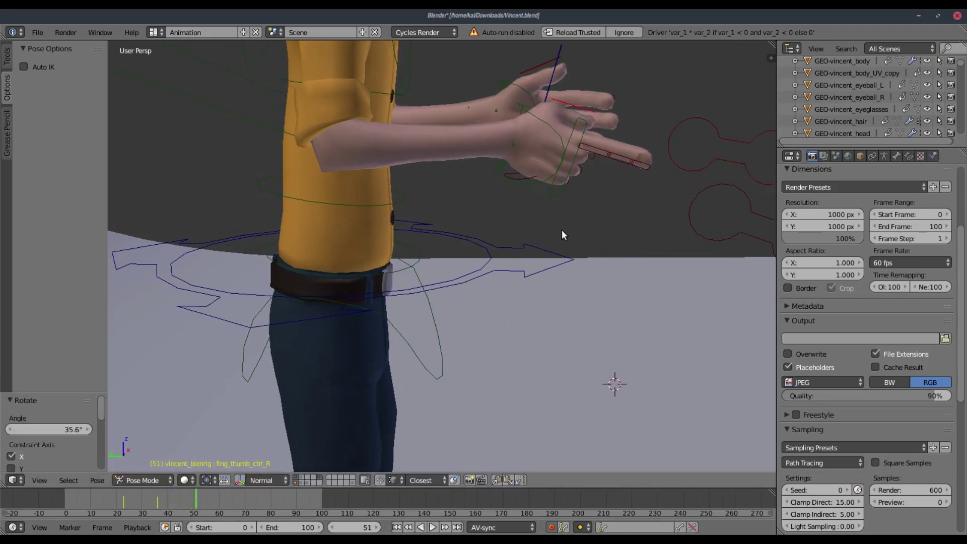
pyautogui.press('r')
pyautogui.press('x')
pyautogui.press('x')
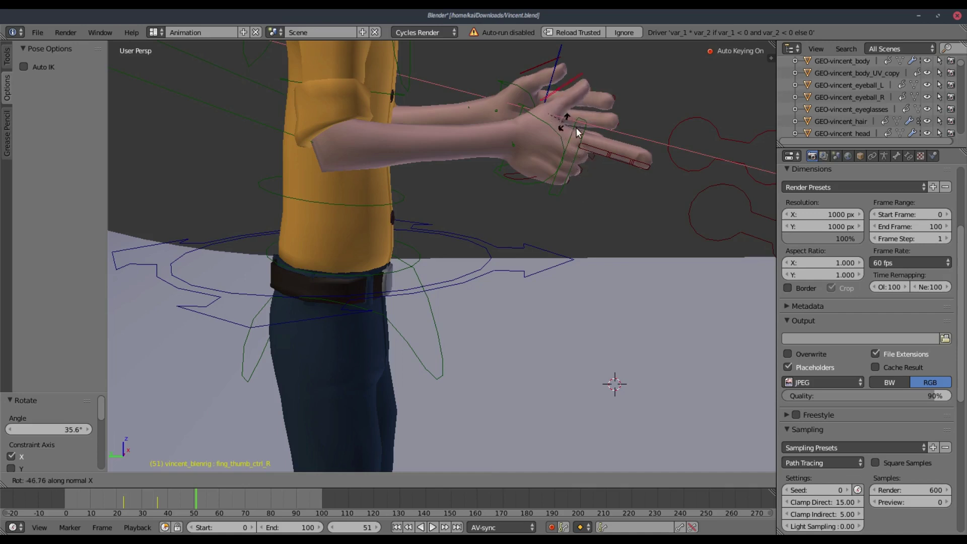
pyautogui.click(587, 82)
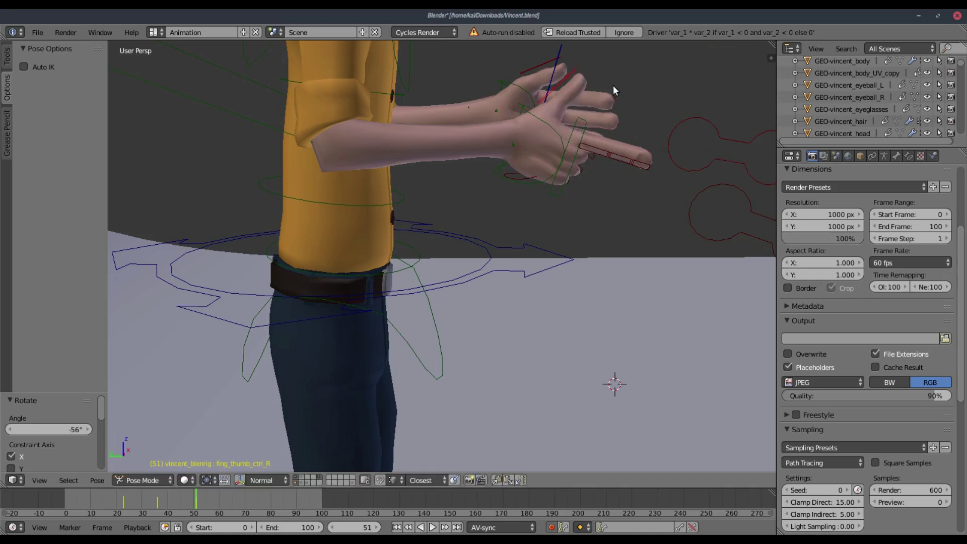
pyautogui.press('s')
pyautogui.press('z')
pyautogui.click(619, 70)
# Step: Preview the thumb motion and scale the right thumb control by about 0.552 at frame 44
pyautogui.hotkey('alt', 'a')
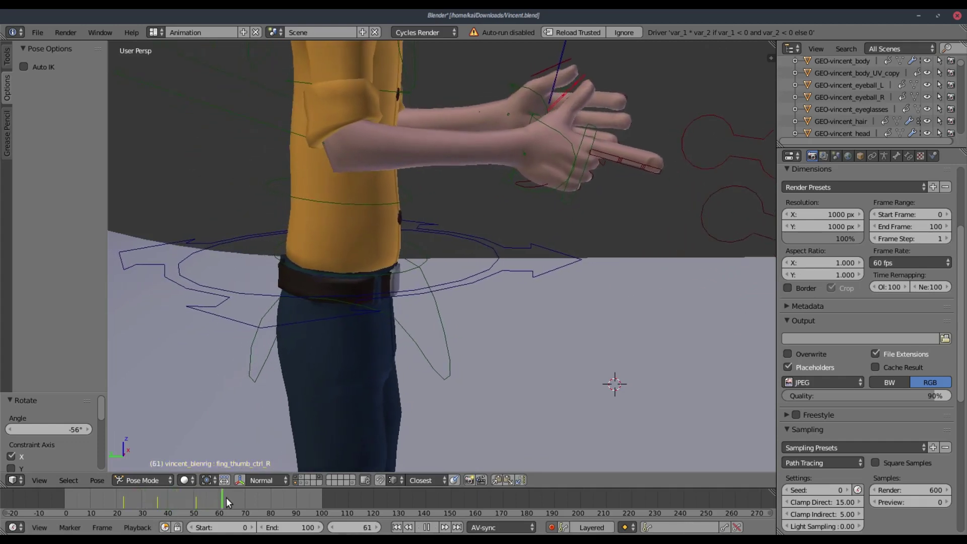
pyautogui.hotkey('alt', 'a')
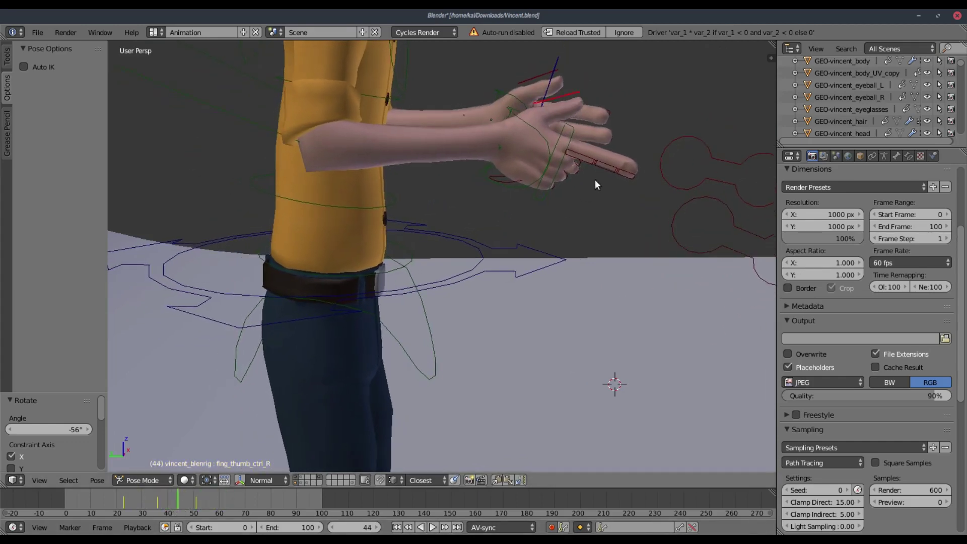
pyautogui.press('r')
pyautogui.press('z')
pyautogui.press('z')
pyautogui.click(587, 205)
# Step: At frame 62, scale the right thumb control by about 1.407 and play back the animation
pyautogui.press('s')
pyautogui.press('z')
pyautogui.press('z')
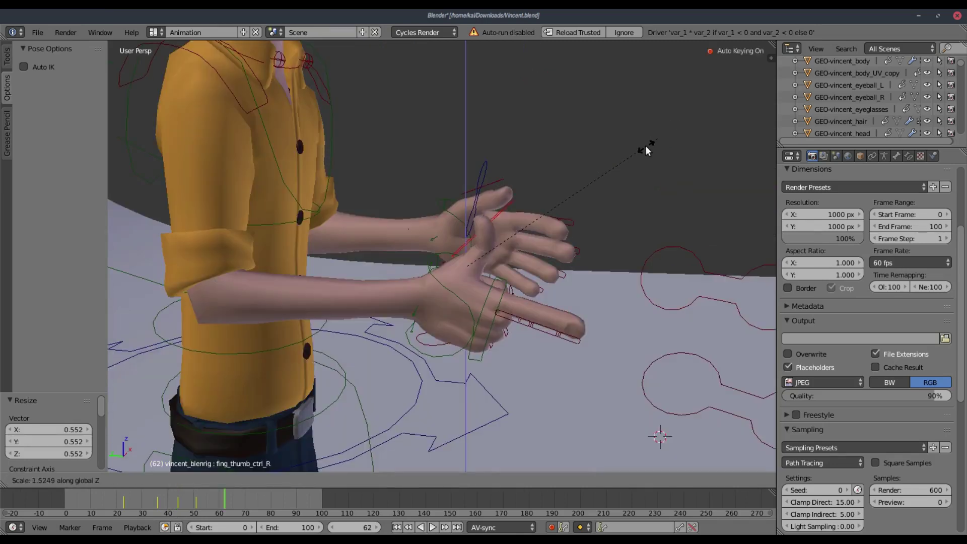
pyautogui.click(646, 146)
pyautogui.hotkey('alt', 'a')
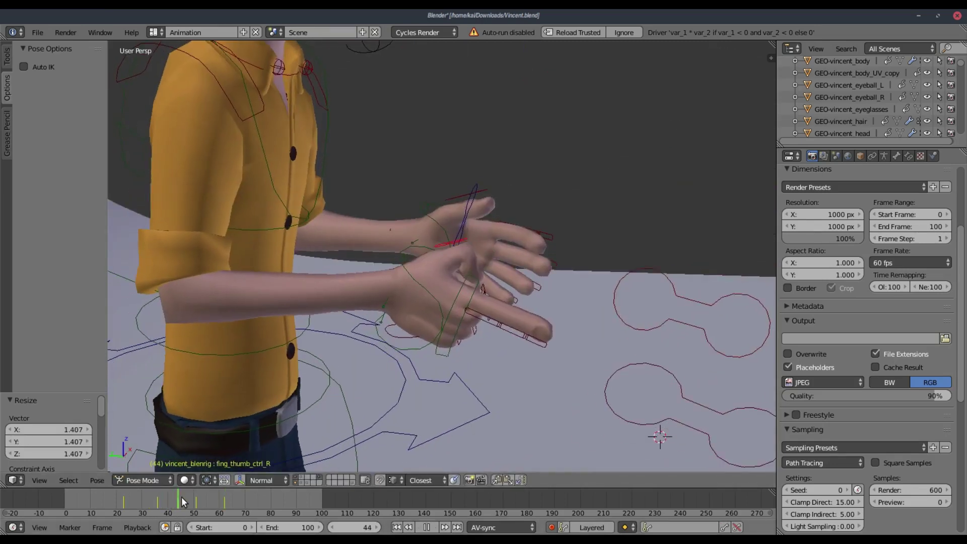
pyautogui.hotkey('alt', 'a')
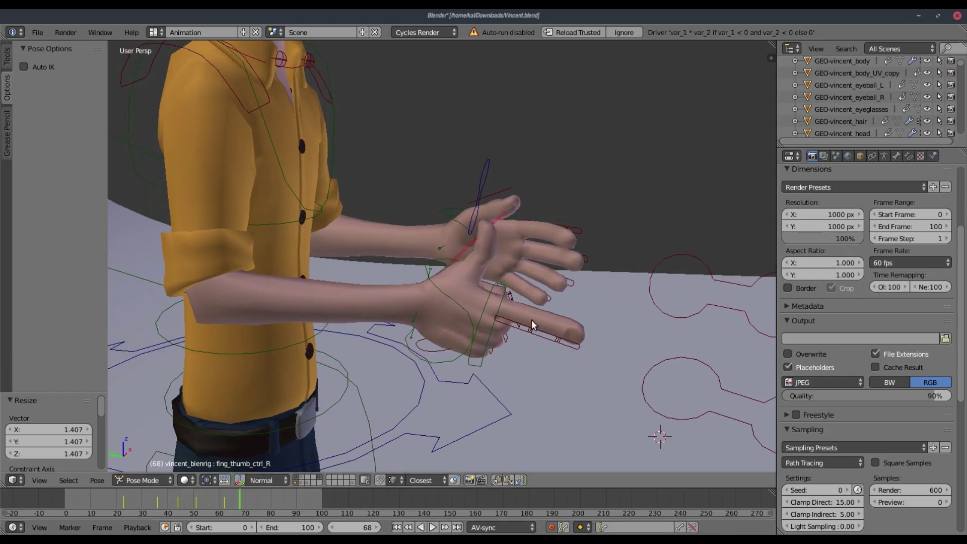
# Step: Try to scale the right thumb control at frame 68 and play back the animation to check the thumb
pyautogui.moveTo(532, 320); pyautogui.dragTo(527, 299, button='middle')
pyautogui.scroll(2, 527, 299)
pyautogui.moveTo(489, 255); pyautogui.dragTo(401, 243, button='middle')
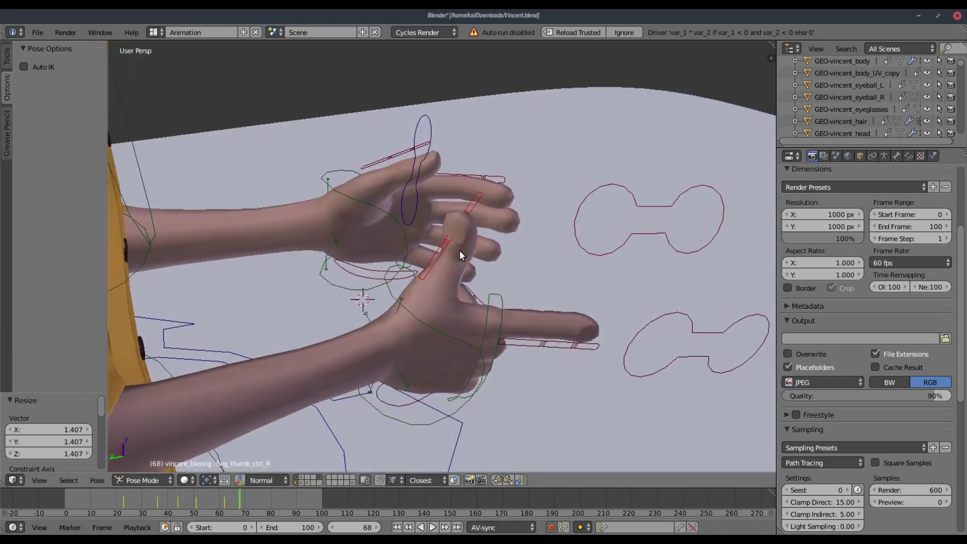
pyautogui.press('s')
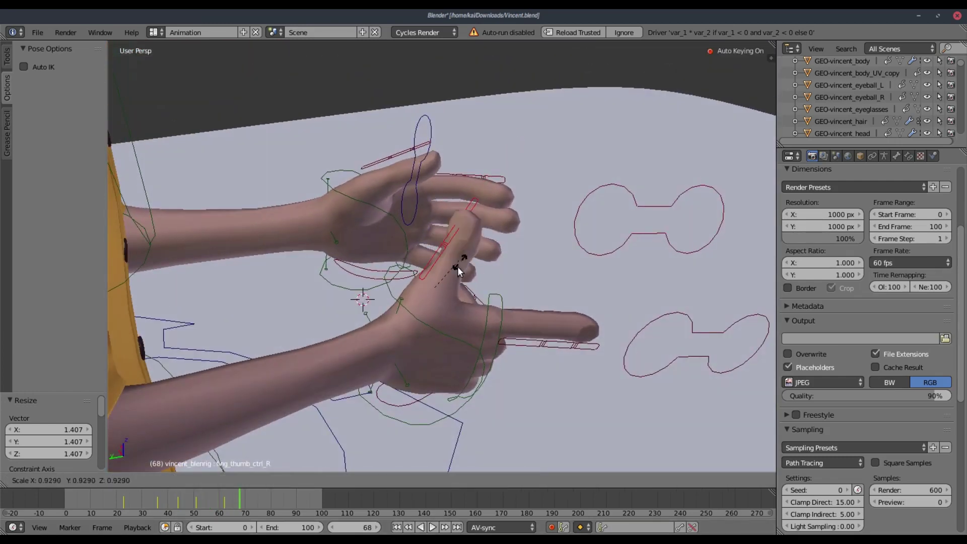
pyautogui.rightClick(459, 273)
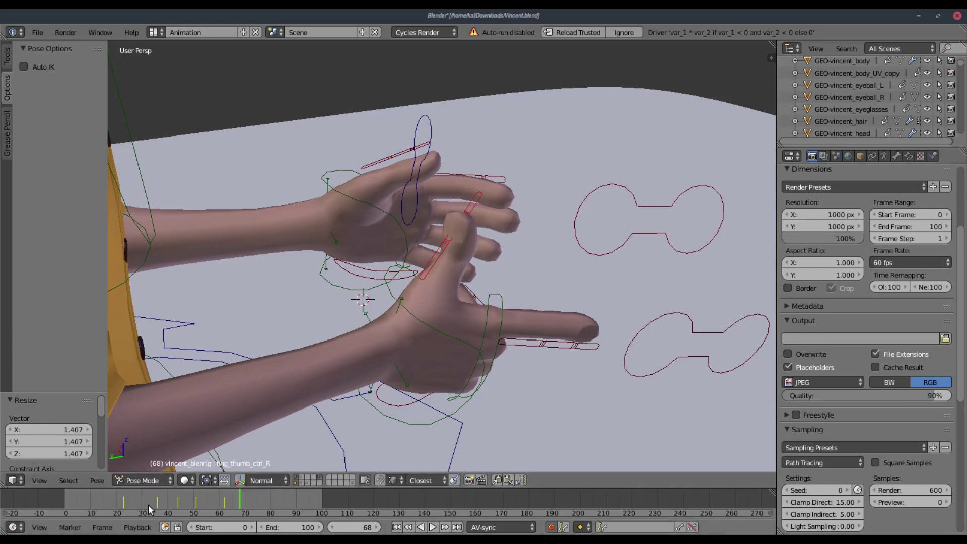
pyautogui.hotkey('alt', 'a')
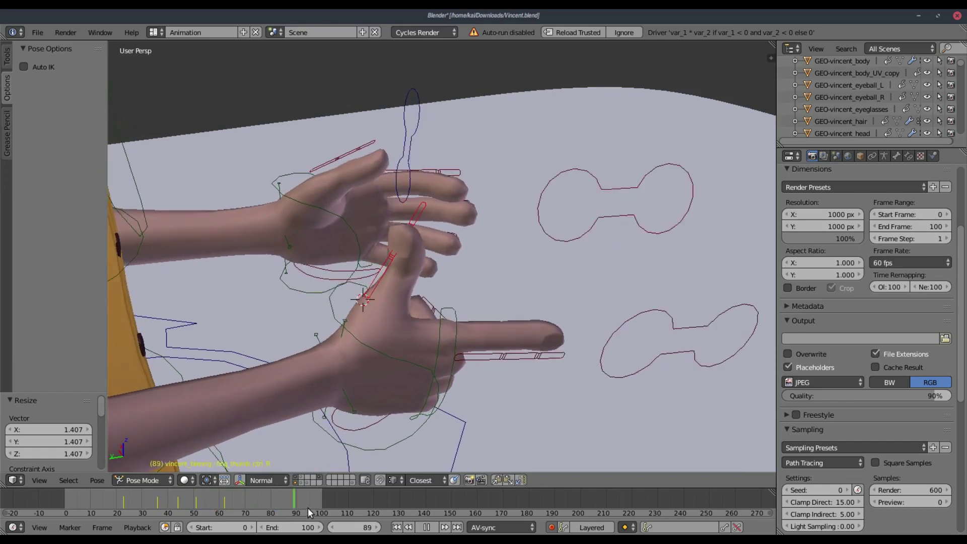
pyautogui.hotkey('alt', 'a')
pyautogui.click(325, 499)
# Step: Select the right index finger control and preview its motion up to frame 25
pyautogui.rightClick(452, 326)
pyautogui.moveTo(451, 327); pyautogui.dragTo(409, 333, button='middle')
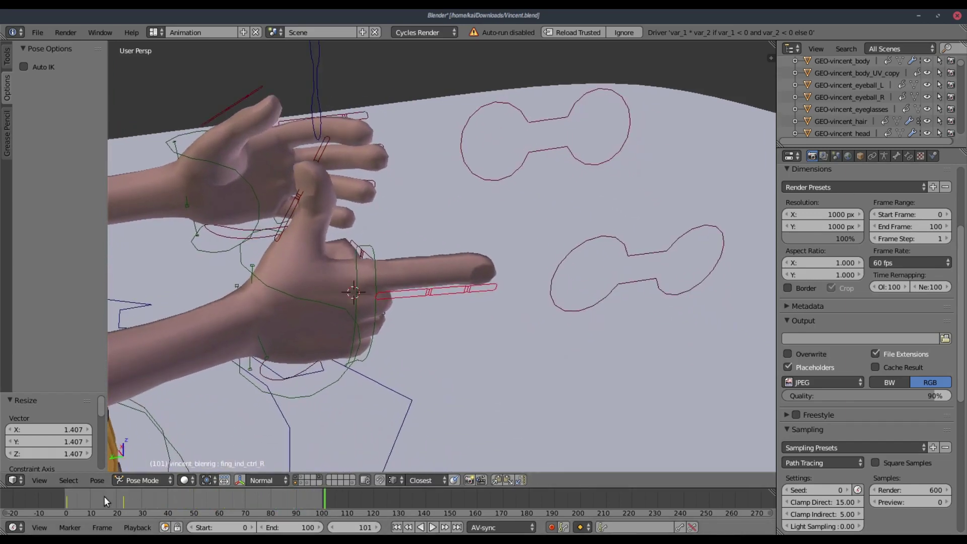
pyautogui.hotkey('alt', 'a')
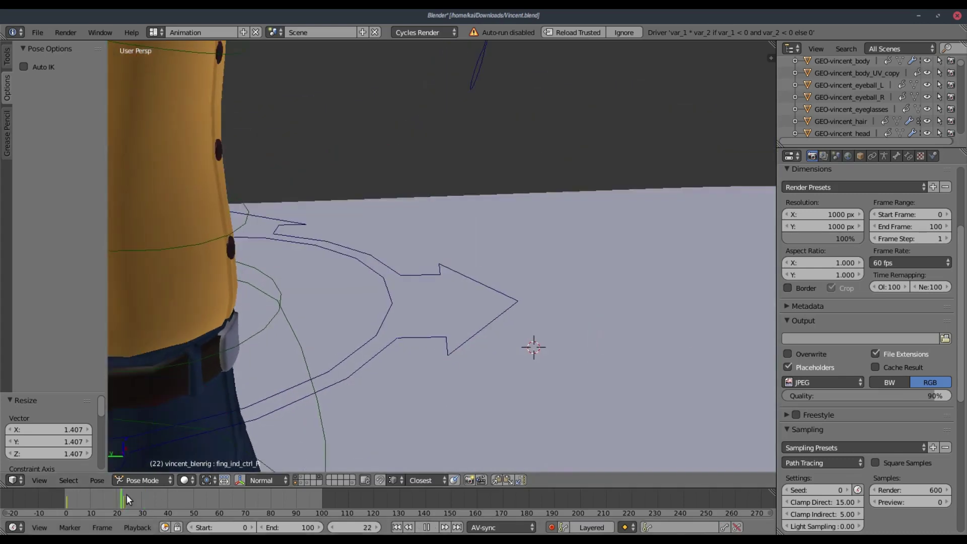
pyautogui.hotkey('alt', 'a')
pyautogui.keyDown('shift'); pyautogui.moveTo(243, 366); pyautogui.dragTo(368, 260, button='middle'); pyautogui.keyUp('shift')
pyautogui.moveTo(431, 294); pyautogui.dragTo(434, 257, button='middle')
pyautogui.keyDown('shift'); pyautogui.moveTo(452, 324); pyautogui.dragTo(507, 256, button='middle'); pyautogui.keyUp('shift')
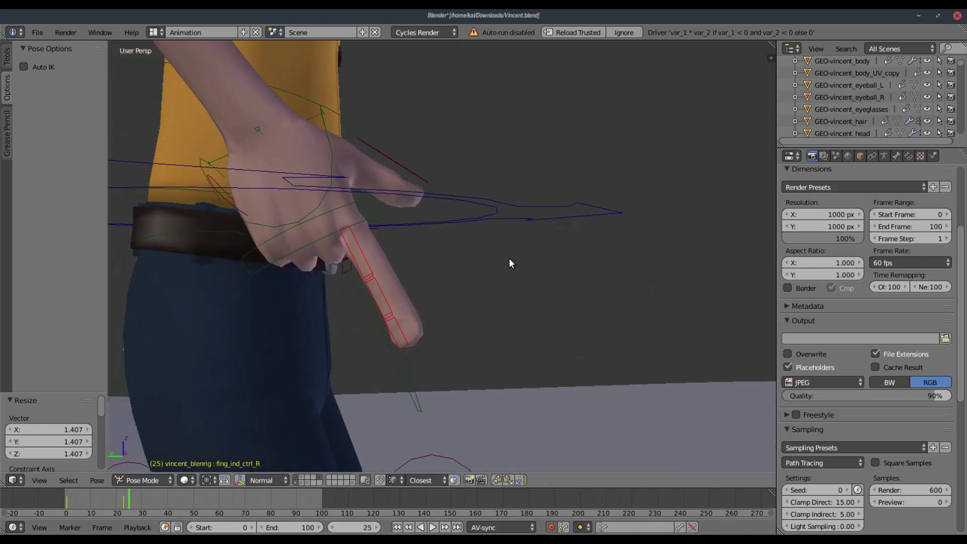
# Step: Try to rotate the right index finger control about 14.1° around the global X axis at frame 25
pyautogui.press('r')
pyautogui.press('y')
pyautogui.rightClick(510, 262)
pyautogui.press('r')
pyautogui.press('x')
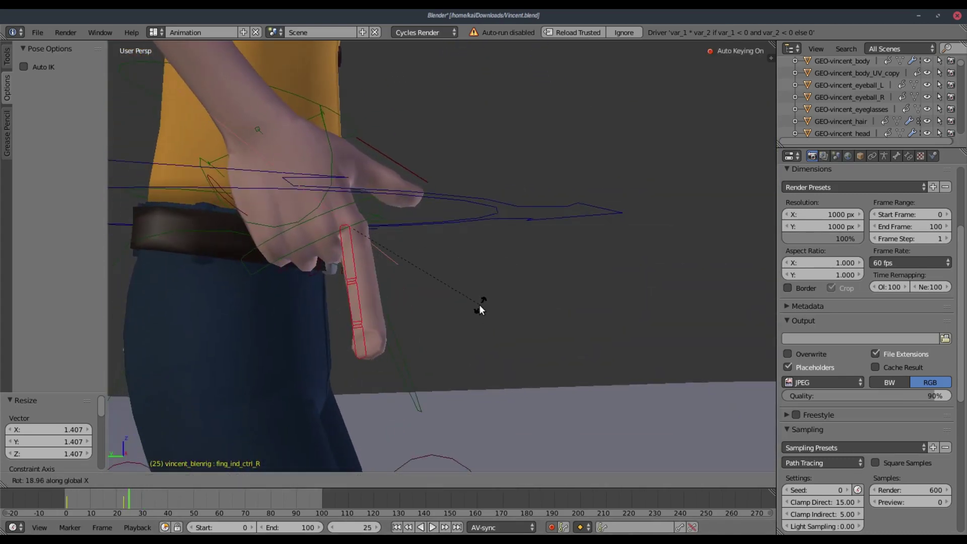
pyautogui.click(494, 299)
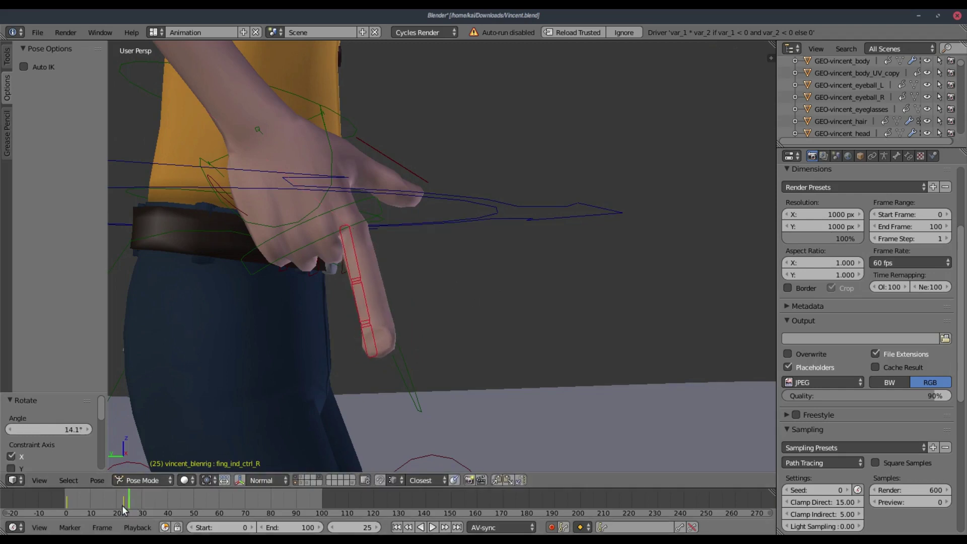
pyautogui.click(122, 502)
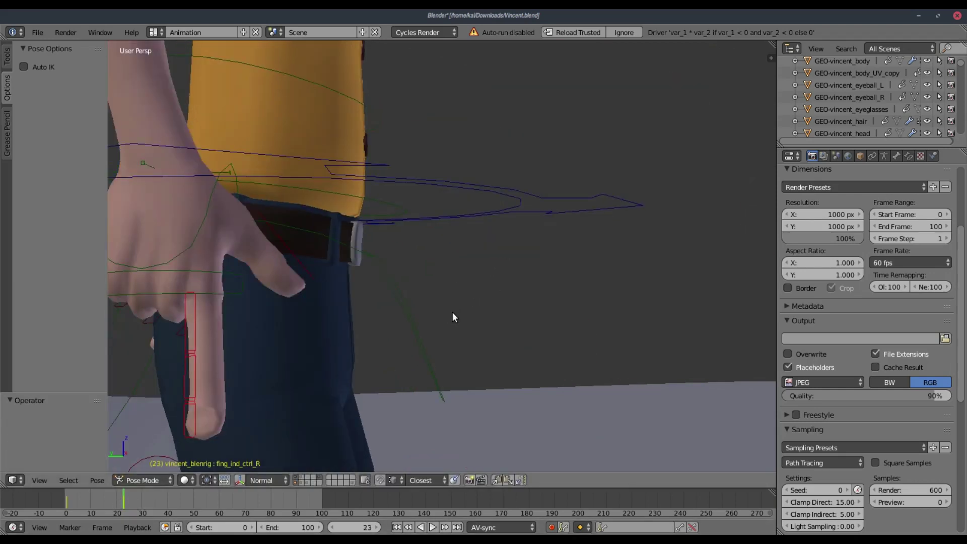
# Step: At frame 28, rotate the right index finger control about 26.7° around the global X axis
pyautogui.moveTo(134, 495); pyautogui.dragTo(136, 496)
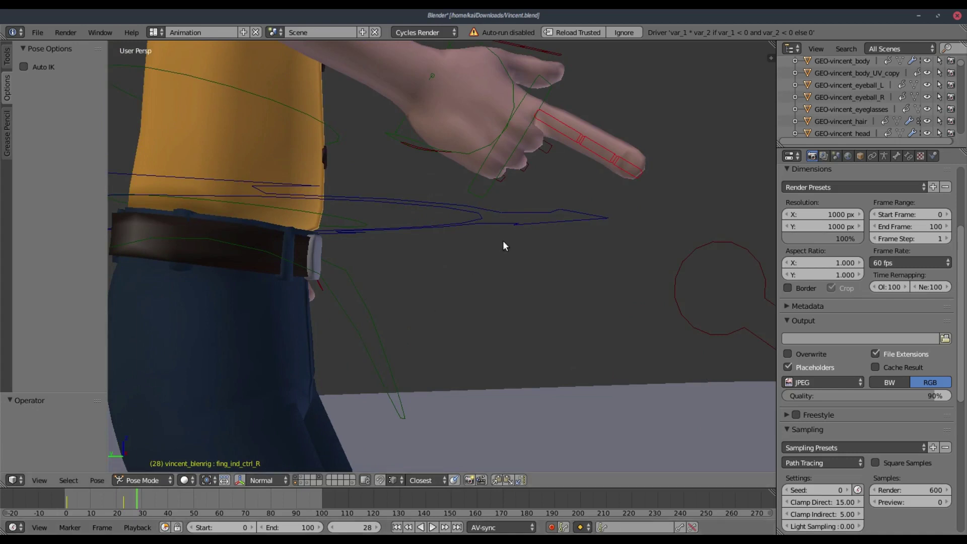
pyautogui.press('r')
pyautogui.press('x')
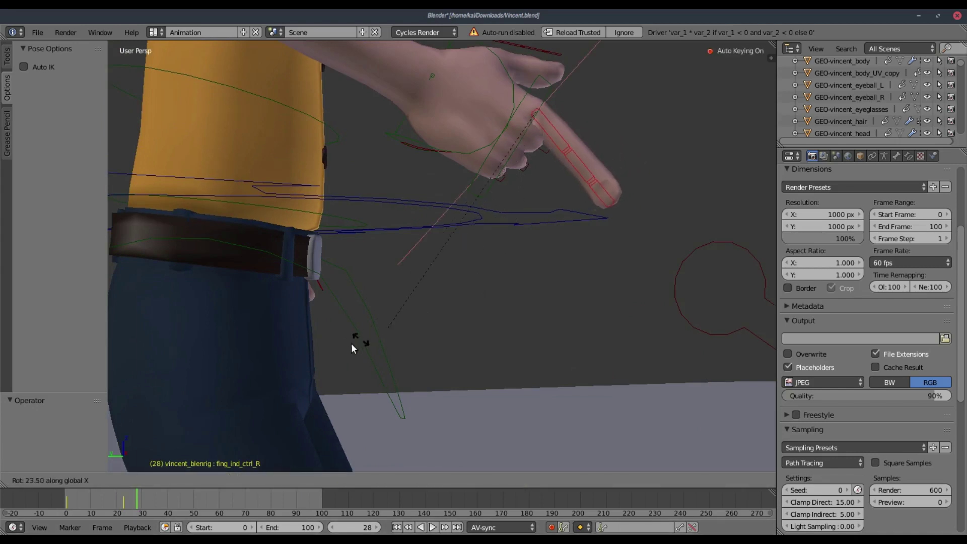
pyautogui.click(357, 311)
pyautogui.keyDown('shift'); pyautogui.moveTo(579, 220); pyautogui.dragTo(418, 342, button='middle'); pyautogui.keyUp('shift')
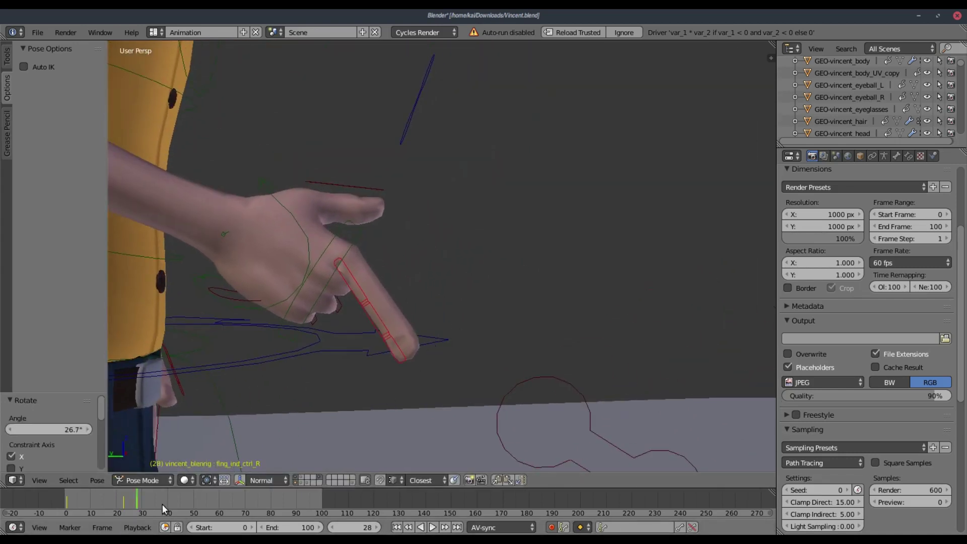
# Step: At frame 38, rotate the right index finger control about -35.4° around the X axis
pyautogui.moveTo(139, 494); pyautogui.dragTo(162, 512)
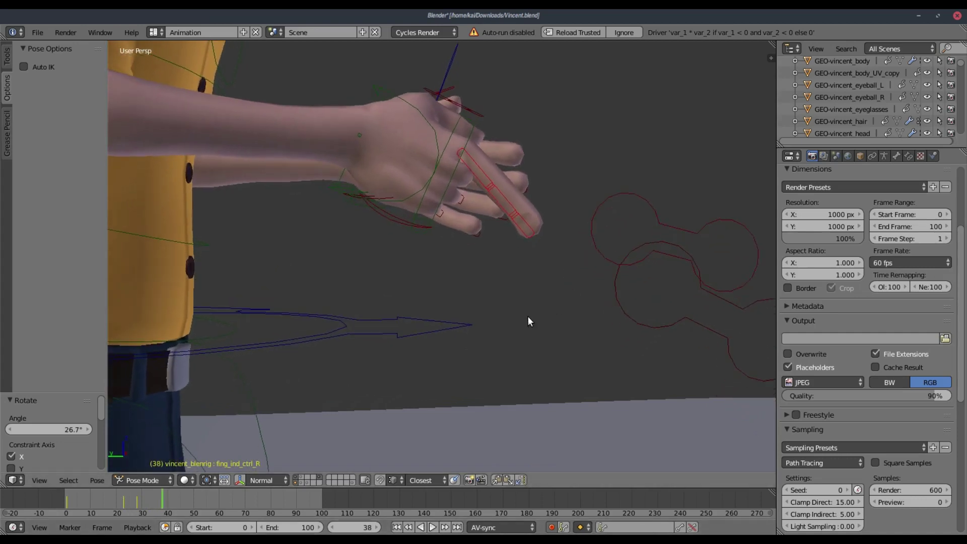
pyautogui.press('r')
pyautogui.press('y')
pyautogui.click(570, 219)
pyautogui.moveTo(570, 218); pyautogui.dragTo(496, 251, button='middle')
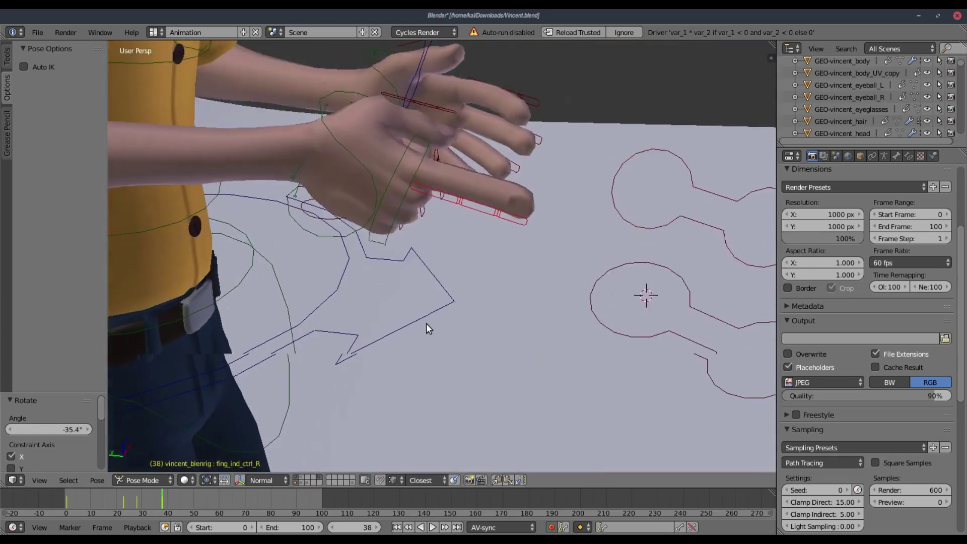
# Step: At frame 53, rotate the right index finger control about -9.01° around the X axis
pyautogui.moveTo(163, 503); pyautogui.dragTo(200, 501)
pyautogui.press('r')
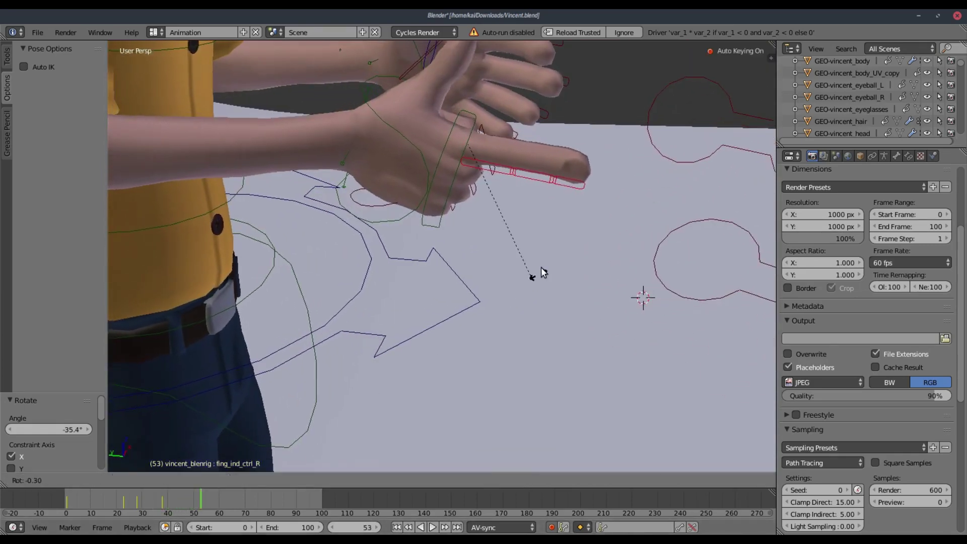
pyautogui.press('x')
pyautogui.click(554, 245)
pyautogui.moveTo(553, 244); pyautogui.dragTo(568, 202, button='middle')
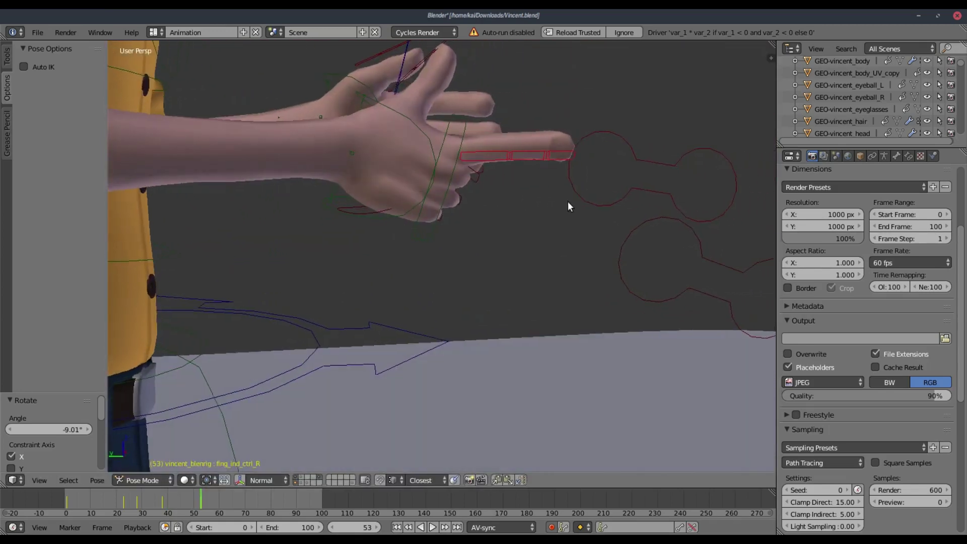
# Step: At frame 66, rotate the right index finger control about 15.6° around the global X axis
pyautogui.moveTo(244, 496)
pyautogui.mouseDown()
pyautogui.moveTo(223, 495)
pyautogui.moveTo(235, 495)
pyautogui.mouseUp()
pyautogui.press('r')
pyautogui.press('x')
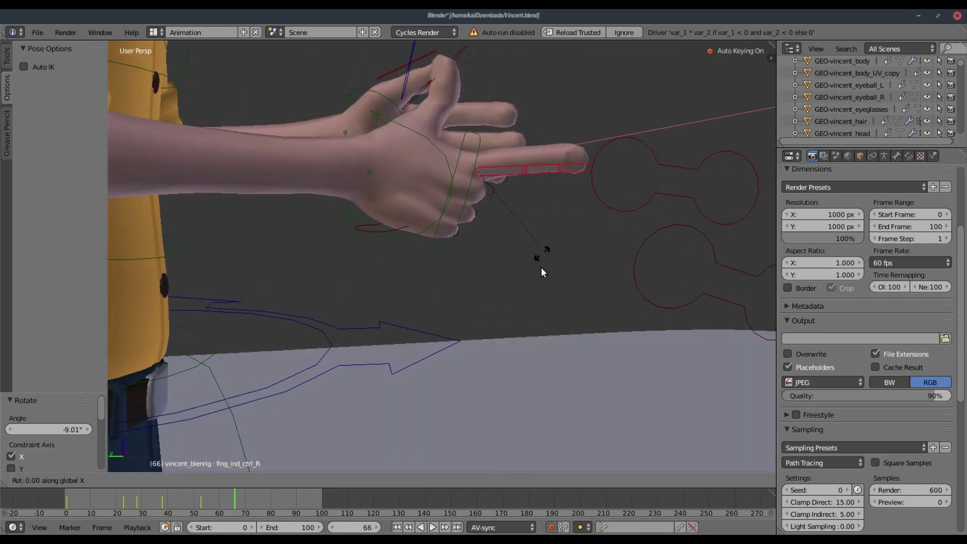
pyautogui.click(528, 290)
pyautogui.moveTo(529, 291); pyautogui.dragTo(275, 466, button='middle')
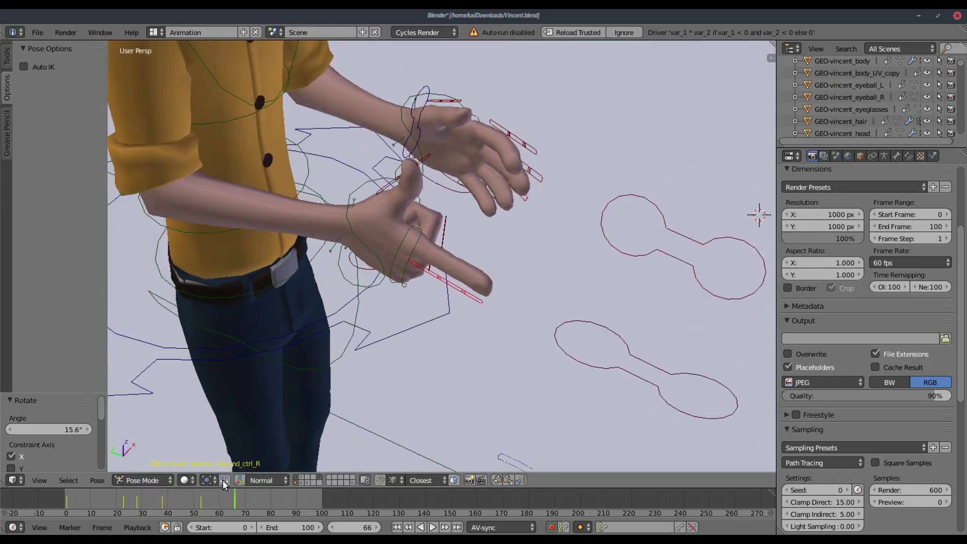
# Step: Play the animation and scrub through the opening frames to examine the right hand's finger motion
pyautogui.click(433, 527)
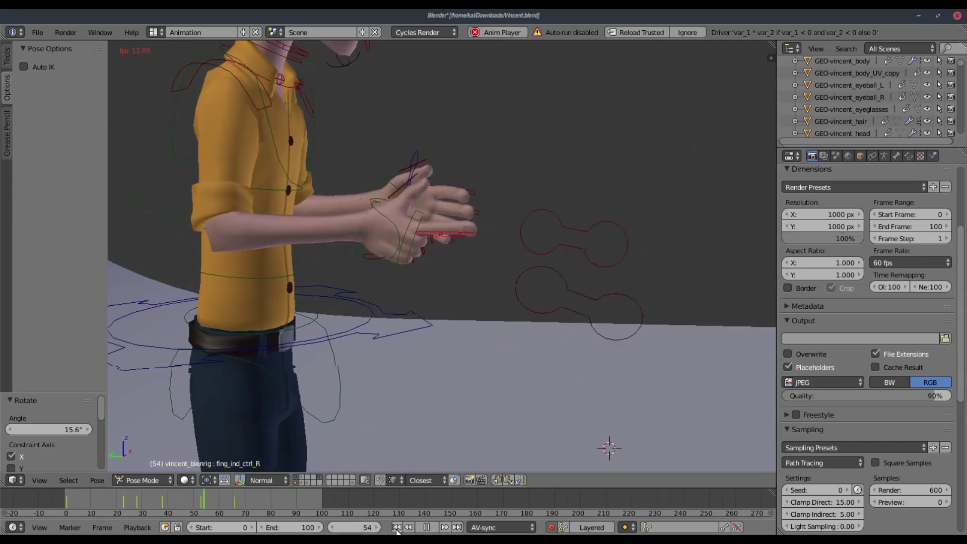
pyautogui.press('Escape')
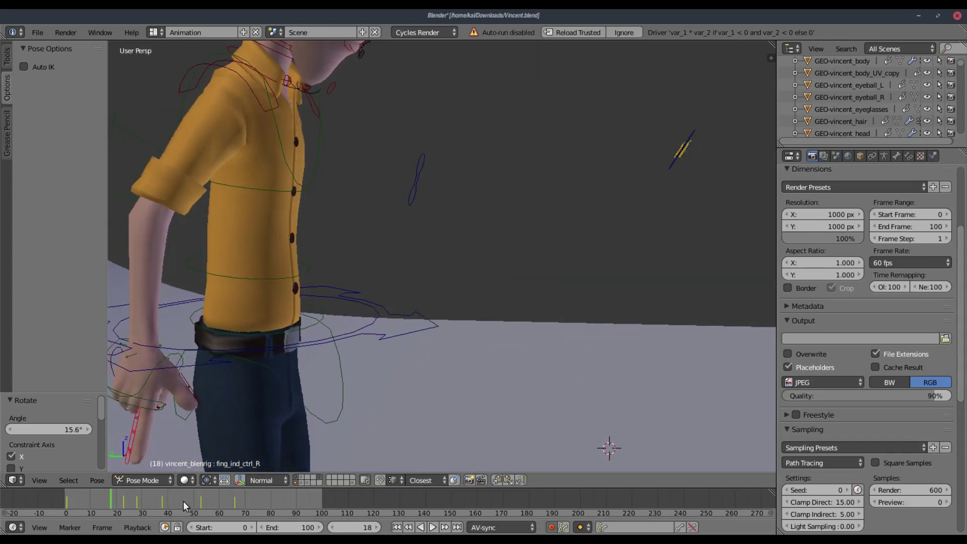
pyautogui.moveTo(94, 496); pyautogui.dragTo(80, 496)
pyautogui.keyDown('shift'); pyautogui.moveTo(268, 353); pyautogui.dragTo(394, 235, button='middle'); pyautogui.keyUp('shift')
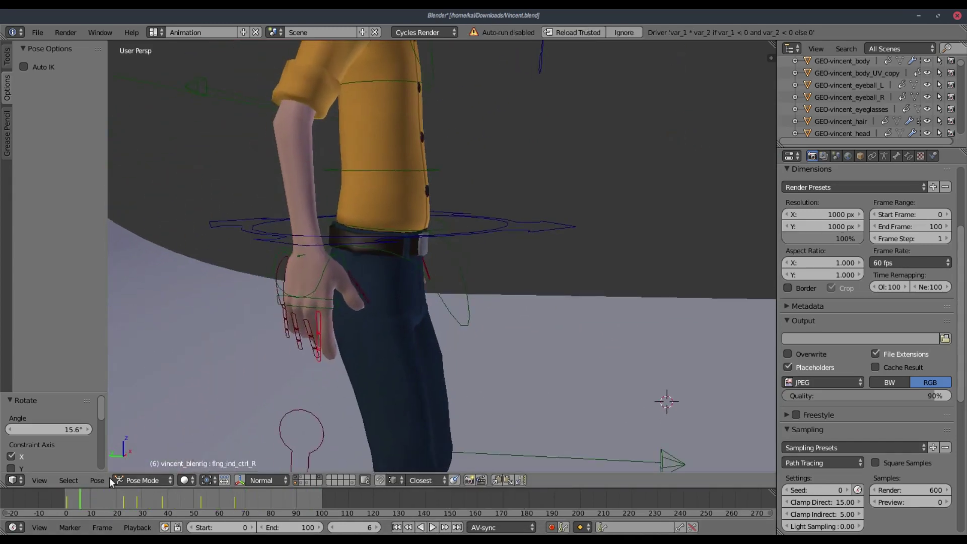
pyautogui.moveTo(90, 499)
pyautogui.mouseDown()
pyautogui.moveTo(169, 509)
pyautogui.moveTo(93, 511)
pyautogui.moveTo(76, 498)
pyautogui.mouseUp()
# Step: Split off a new area beneath the 3D view and set it to the Dope Sheet editor
pyautogui.moveTo(3, 485); pyautogui.dragTo(3, 269)
pyautogui.click(12, 478)
pyautogui.click(36, 390)
pyautogui.moveTo(302, 348); pyautogui.dragTo(342, 385, button='middle')
pyautogui.scroll(1, 312, 381)
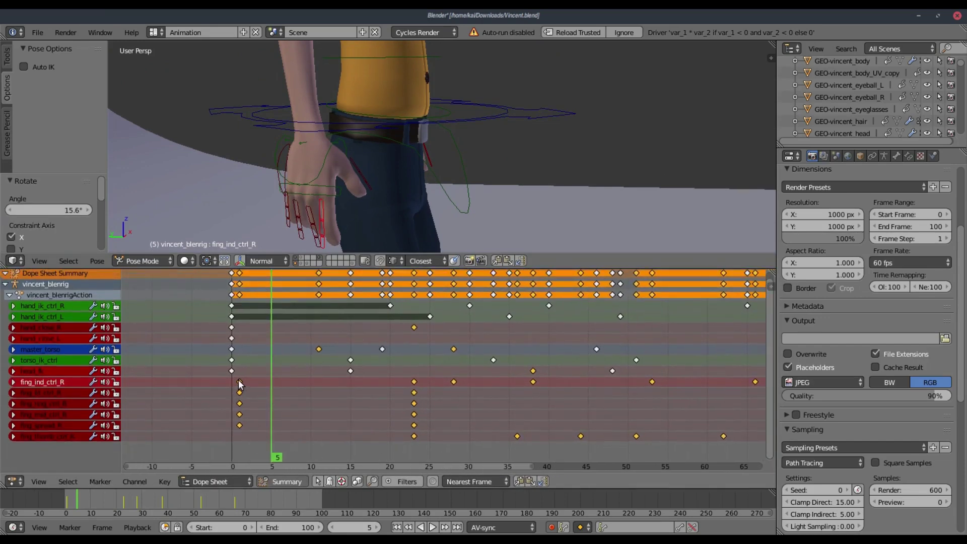
# Step: Box-select the right hand's finger keyframes at frame 1 and move them to frame 0
pyautogui.rightClick(240, 383)
pyautogui.press('b')
pyautogui.moveTo(233, 379); pyautogui.dragTo(255, 433)
pyautogui.press('g')
pyautogui.click(264, 399)
# Step: Box-select the right hand's finger and thumb keyframes at frame 23 and move them to frame 29
pyautogui.rightClick(416, 392)
pyautogui.press('b')
pyautogui.moveTo(411, 379); pyautogui.dragTo(422, 441)
pyautogui.press('g')
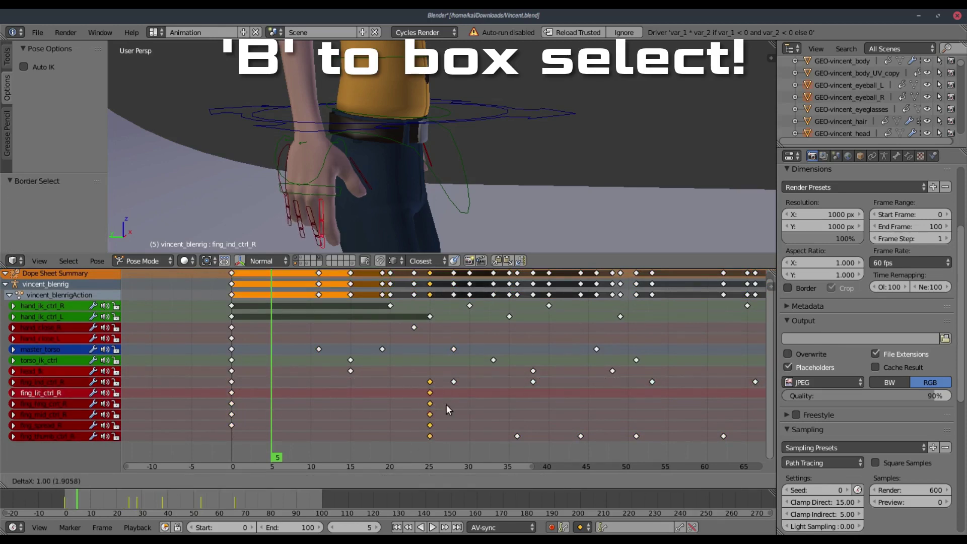
pyautogui.click(462, 409)
# Step: Duplicate the right hand's finger keyframes from frame 0 and place the copies at frame 20
pyautogui.click(232, 382)
pyautogui.press('b')
pyautogui.moveTo(227, 380); pyautogui.dragTo(261, 443)
pyautogui.press('g')
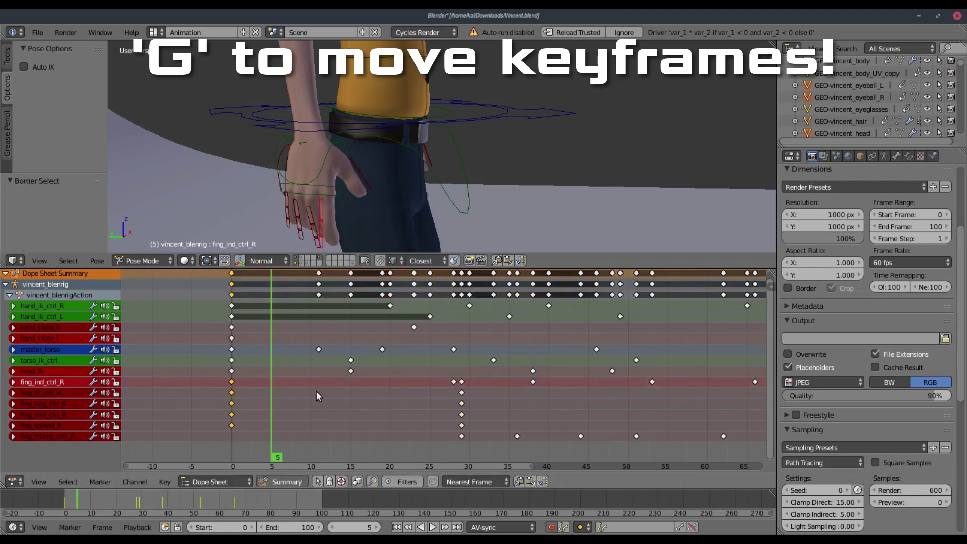
pyautogui.click(422, 391)
pyautogui.hotkey('alt', 'a')
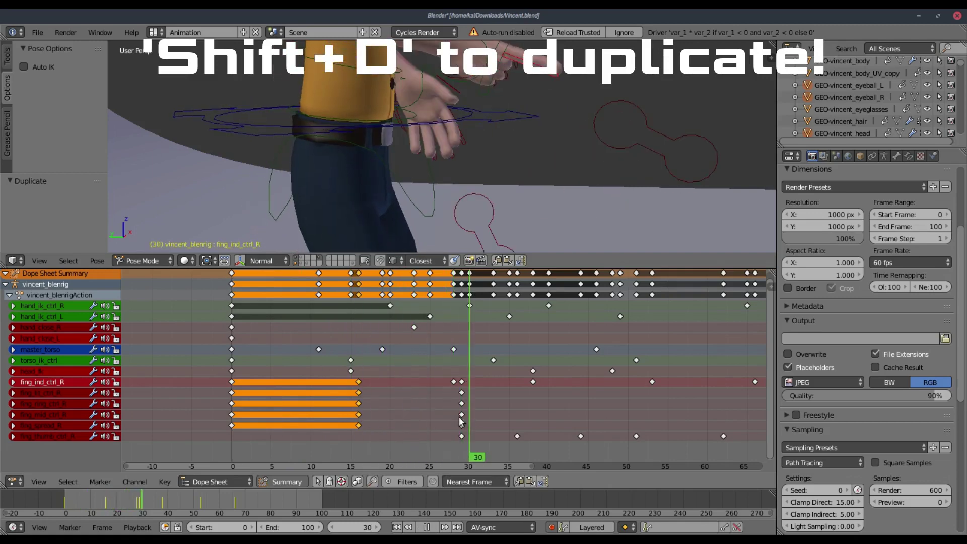
pyautogui.click(406, 408)
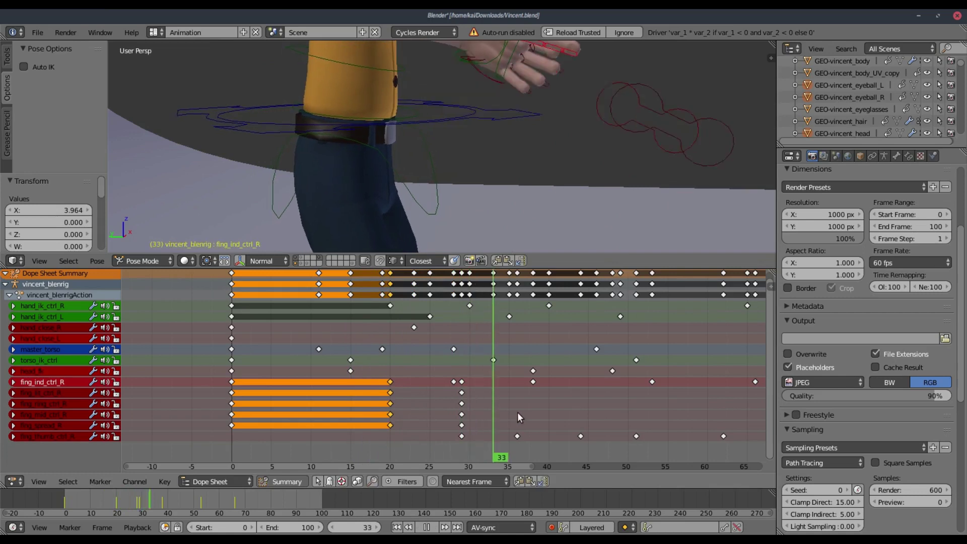
# Step: Play the animation from frame 0 and merge the Dope Sheet area back into the 3D view
pyautogui.hotkey('alt', 'a')
pyautogui.click(397, 527)
pyautogui.scroll(-3, 414, 221)
pyautogui.keyDown('shift'); pyautogui.moveTo(496, 144); pyautogui.dragTo(428, 324, button='middle'); pyautogui.keyUp('shift')
pyautogui.click(433, 527)
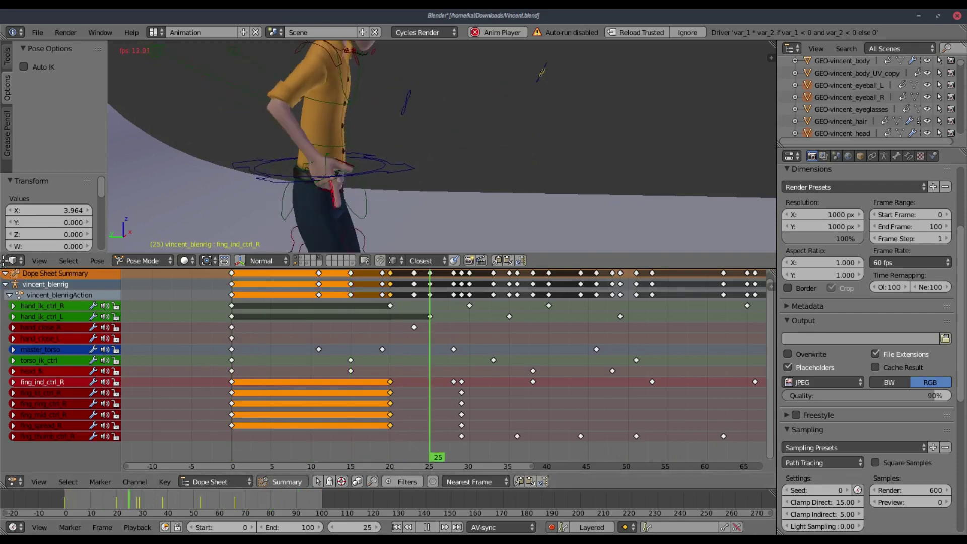
pyautogui.moveTo(15, 268); pyautogui.dragTo(131, 288)
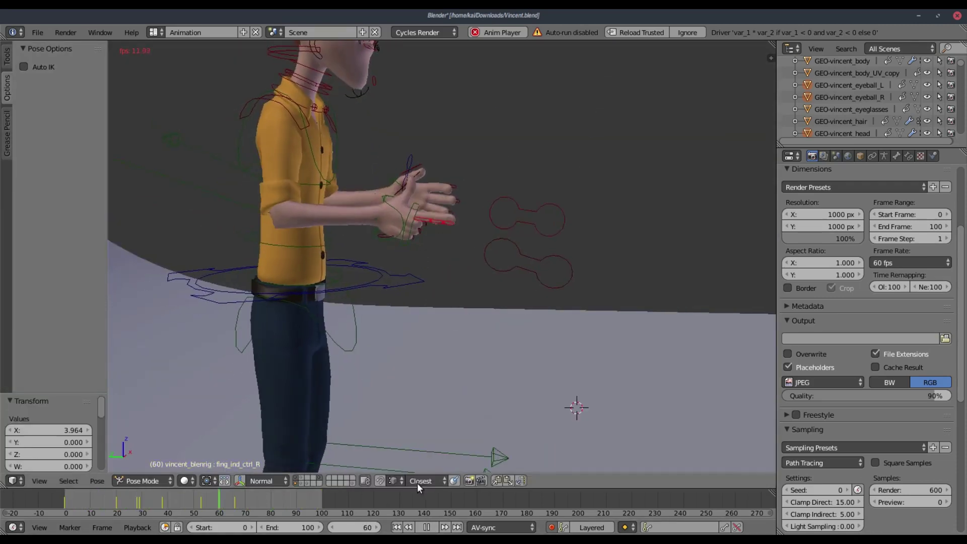
pyautogui.click(426, 528)
pyautogui.moveTo(76, 495); pyautogui.dragTo(231, 493)
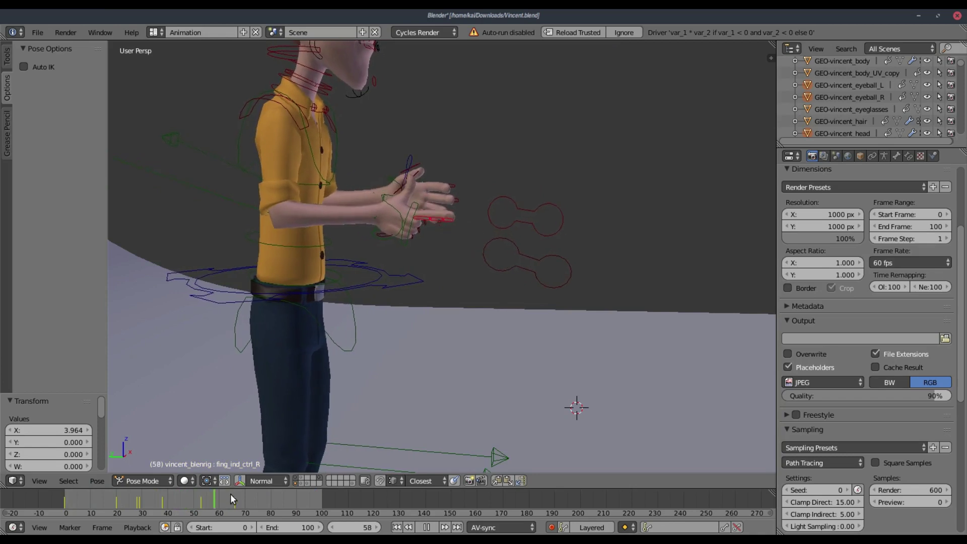
pyautogui.scroll(2, 373, 216)
pyautogui.moveTo(374, 215); pyautogui.dragTo(380, 198, button='middle')
pyautogui.rightClick(380, 199)
pyautogui.rightClick(396, 225)
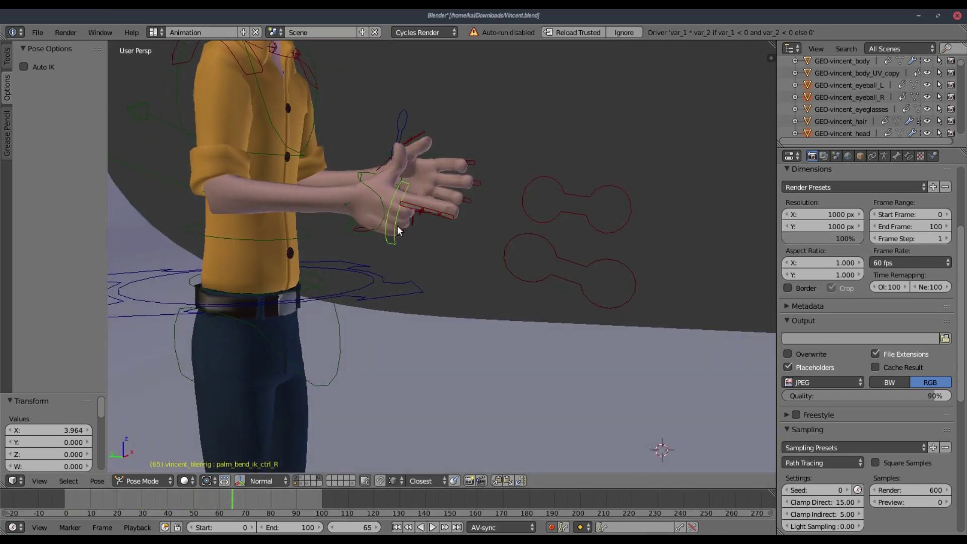
pyautogui.press('r')
pyautogui.rightClick(414, 216)
pyautogui.press('r')
pyautogui.rightClick(373, 197)
# Step: Select the right hand IK control and rotate it about 27.3° around the X axis at frame 24
pyautogui.rightClick(378, 195)
pyautogui.press('r')
pyautogui.rightClick(403, 196)
pyautogui.click(179, 501)
pyautogui.hotkey('alt', 'a')
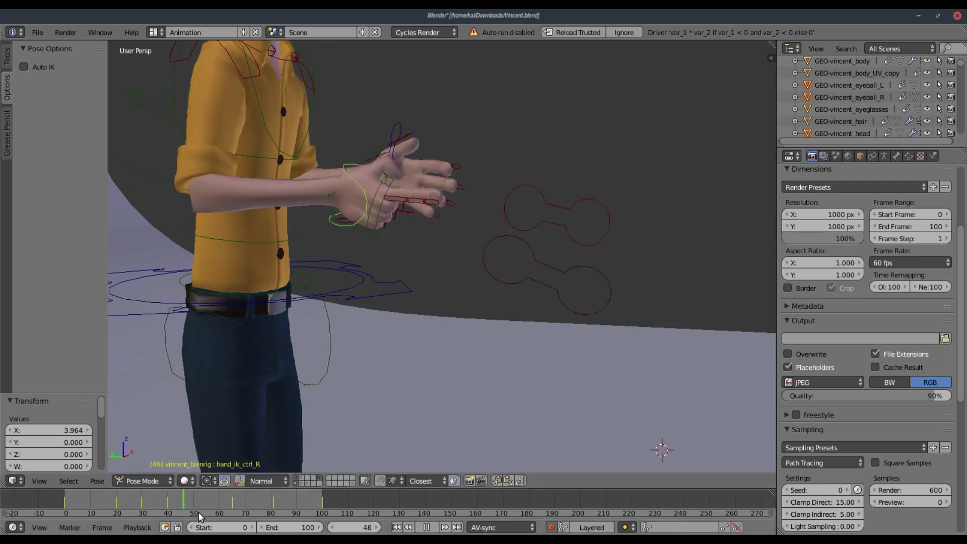
pyautogui.moveTo(127, 509)
pyautogui.mouseDown()
pyautogui.moveTo(102, 506)
pyautogui.moveTo(135, 507)
pyautogui.moveTo(124, 506)
pyautogui.mouseUp()
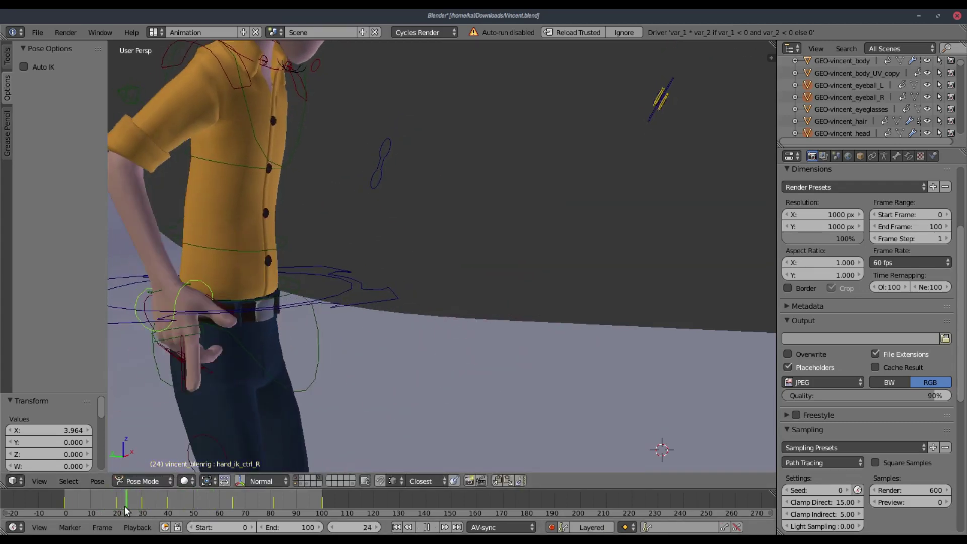
pyautogui.hotkey('alt', 'a')
pyautogui.press('r')
pyautogui.press('x')
pyautogui.click(300, 298)
# Step: At frame 30, rotate the right hand IK control about -27.3° around the X axis
pyautogui.moveTo(106, 500); pyautogui.dragTo(142, 497)
pyautogui.press('r')
pyautogui.press('y')
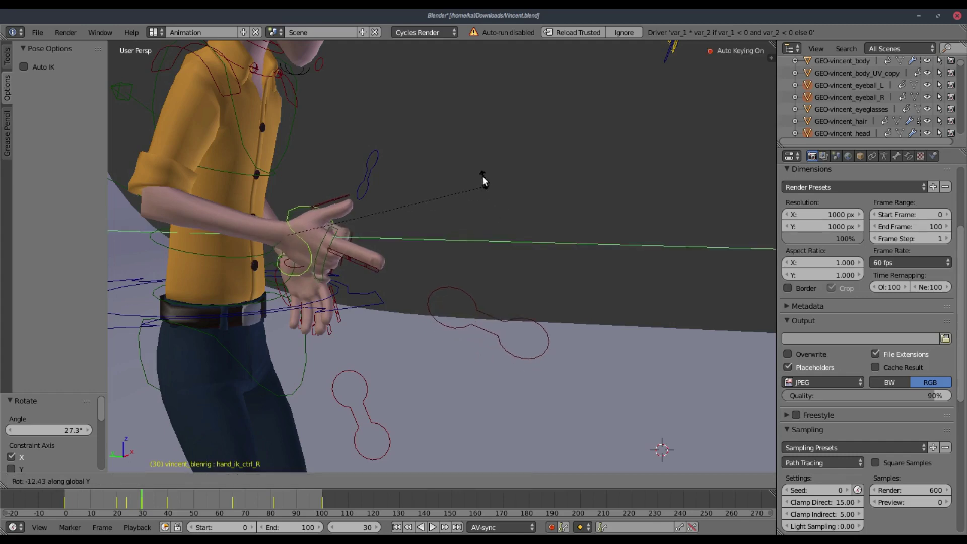
pyautogui.press('x')
pyautogui.click(469, 153)
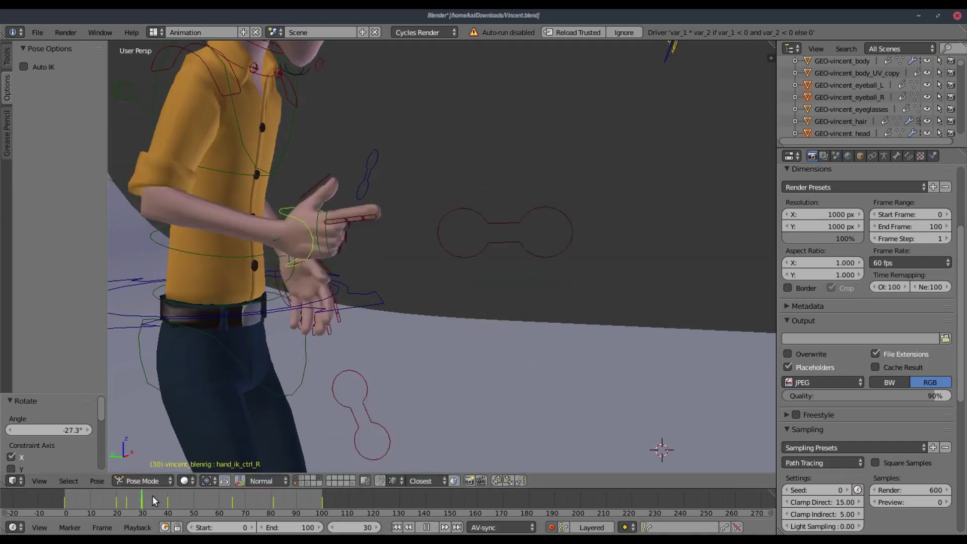
# Step: At frame 40, rotate the right hand IK control freely by about 20.8°
pyautogui.hotkey('alt', 'a')
pyautogui.moveTo(182, 497)
pyautogui.mouseDown()
pyautogui.moveTo(161, 502)
pyautogui.moveTo(194, 508)
pyautogui.moveTo(167, 506)
pyautogui.mouseUp()
pyautogui.hotkey('alt', 'a')
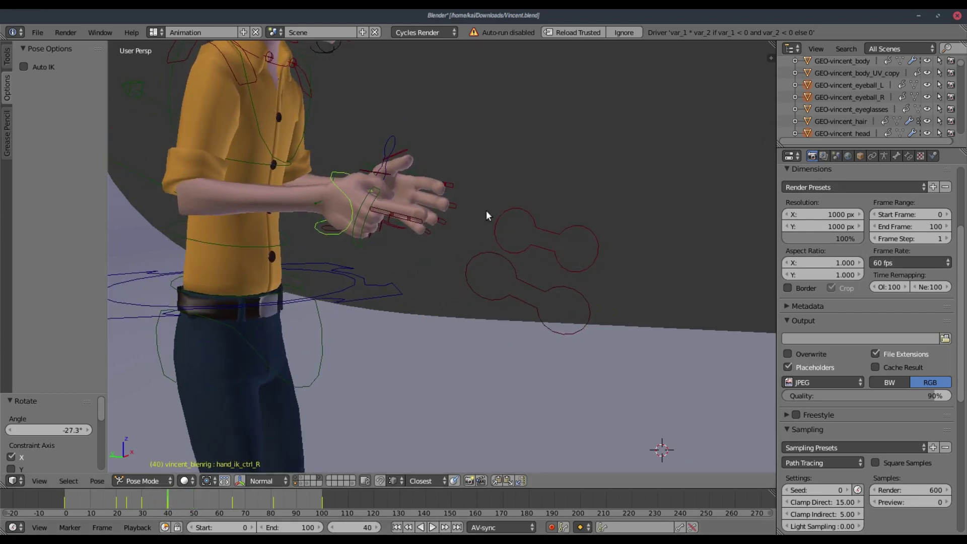
pyautogui.scroll(2, 468, 172)
pyautogui.scroll(-1, 472, 173)
pyautogui.press('r')
pyautogui.click(472, 244)
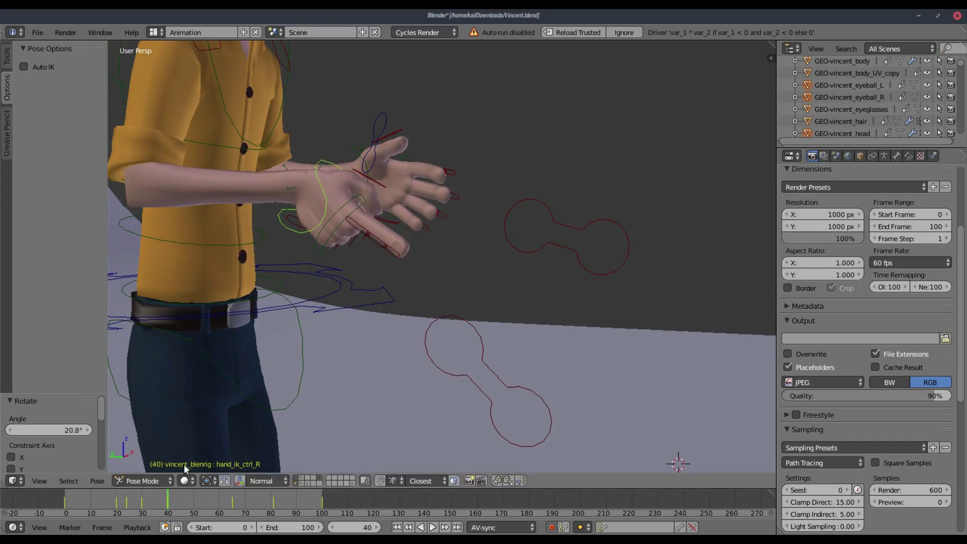
# Step: Review the hand motion up to frame 40 and rotate the right hand IK control there about -8.26° around the global X axis
pyautogui.moveTo(115, 498); pyautogui.dragTo(169, 495)
pyautogui.hotkey('alt', 'a')
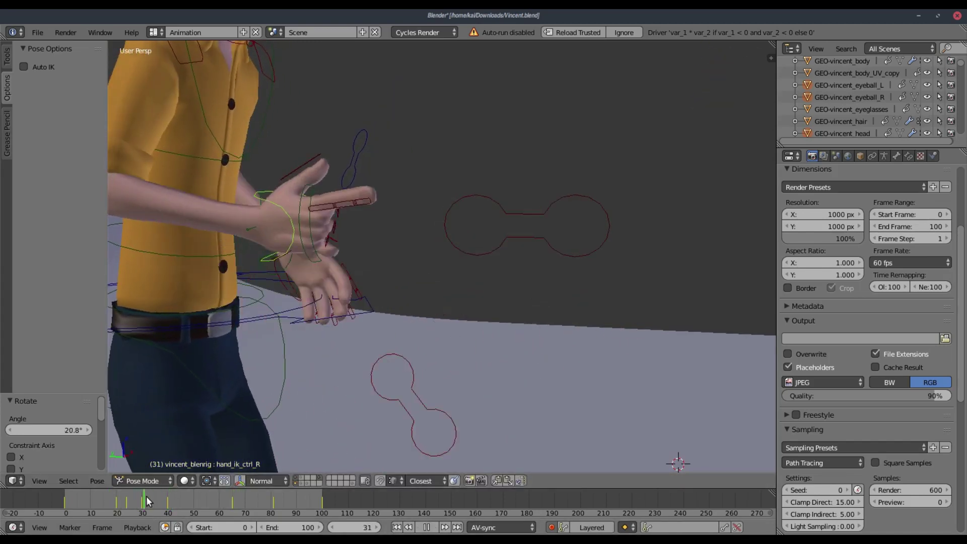
pyautogui.moveTo(153, 498)
pyautogui.mouseDown()
pyautogui.moveTo(187, 500)
pyautogui.moveTo(167, 503)
pyautogui.mouseUp()
pyautogui.press('r')
pyautogui.press('x')
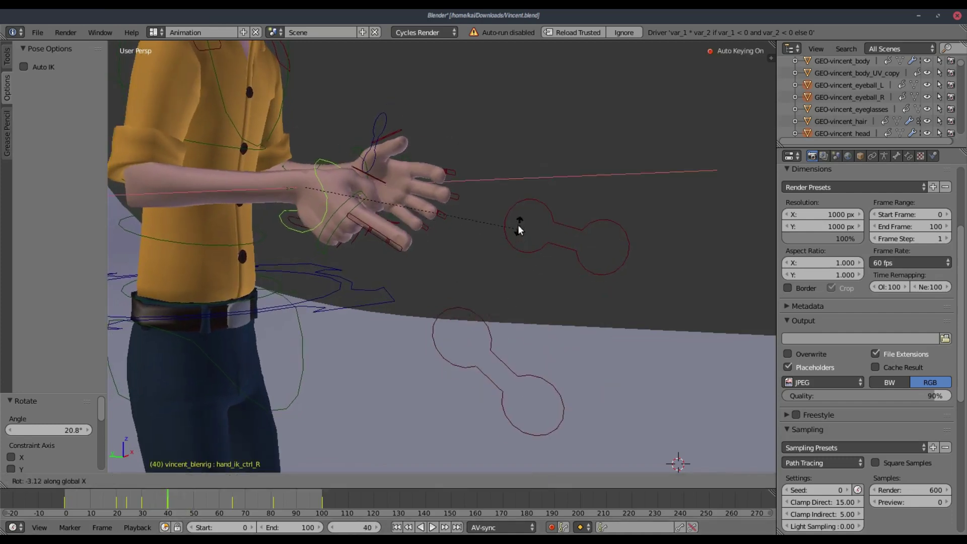
pyautogui.click(208, 500)
# Step: At frame 57, rotate the right hand IK control about -15.5° around the global X axis
pyautogui.click(210, 499)
pyautogui.press('r')
pyautogui.press('x')
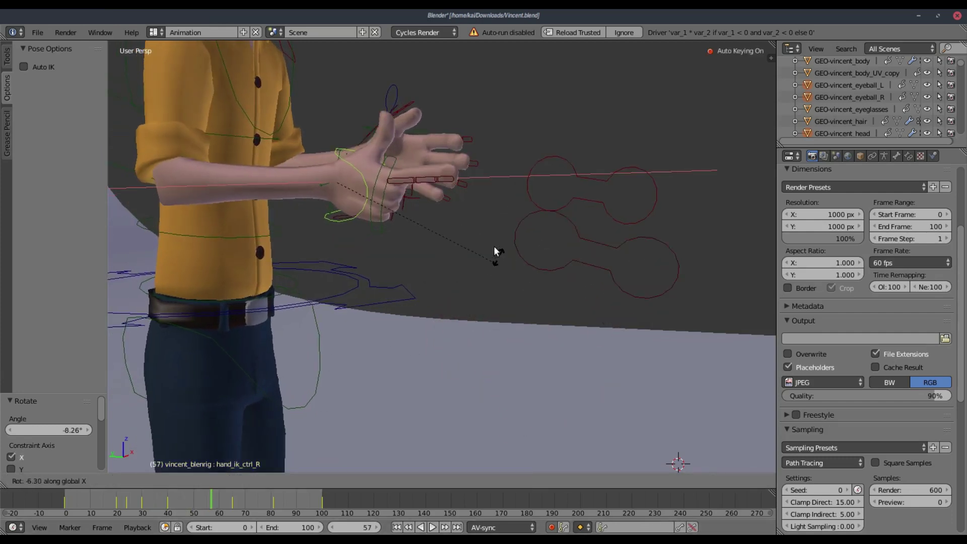
pyautogui.click(463, 244)
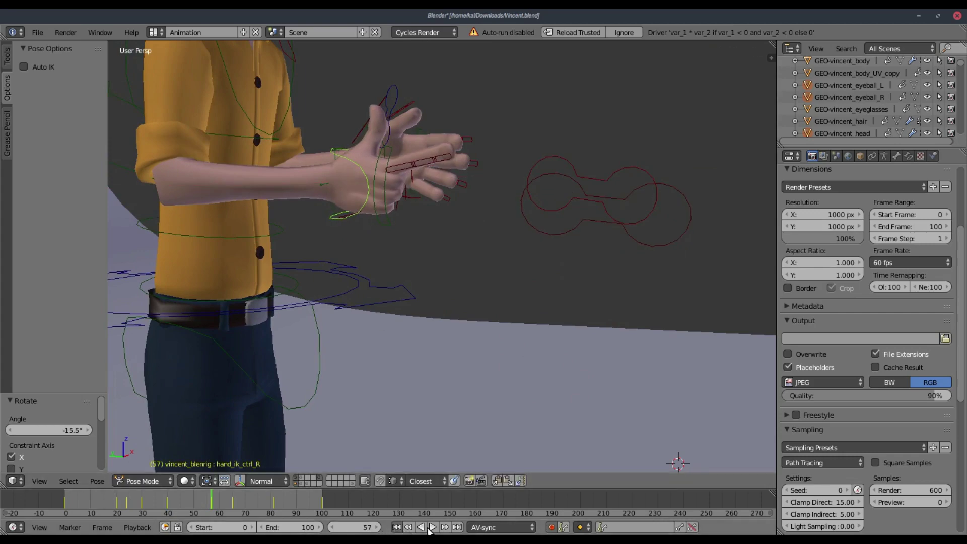
# Step: Play and scrub through the animation to examine the motion of both hands from the front and above
pyautogui.click(433, 527)
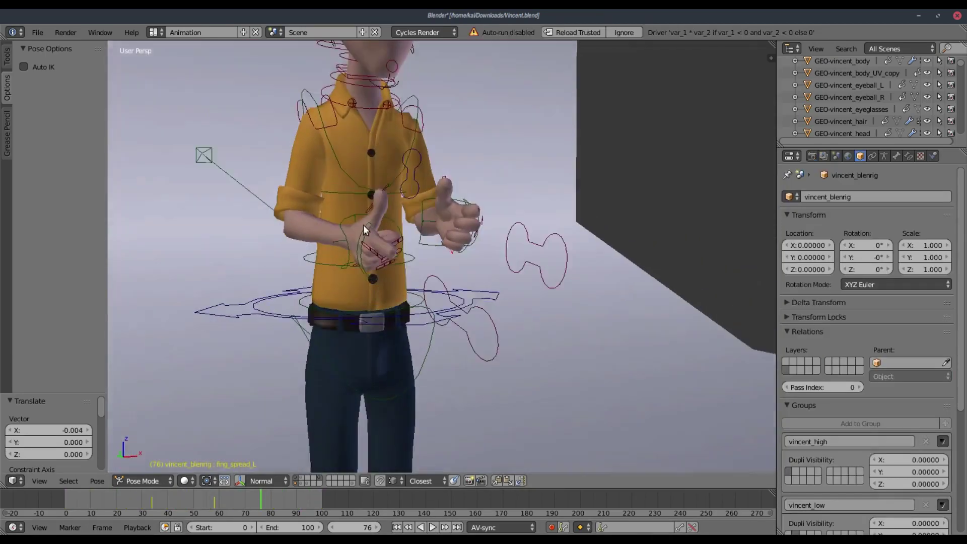
pyautogui.moveTo(364, 224); pyautogui.dragTo(363, 303, button='middle')
pyautogui.hotkey('alt', 'a')
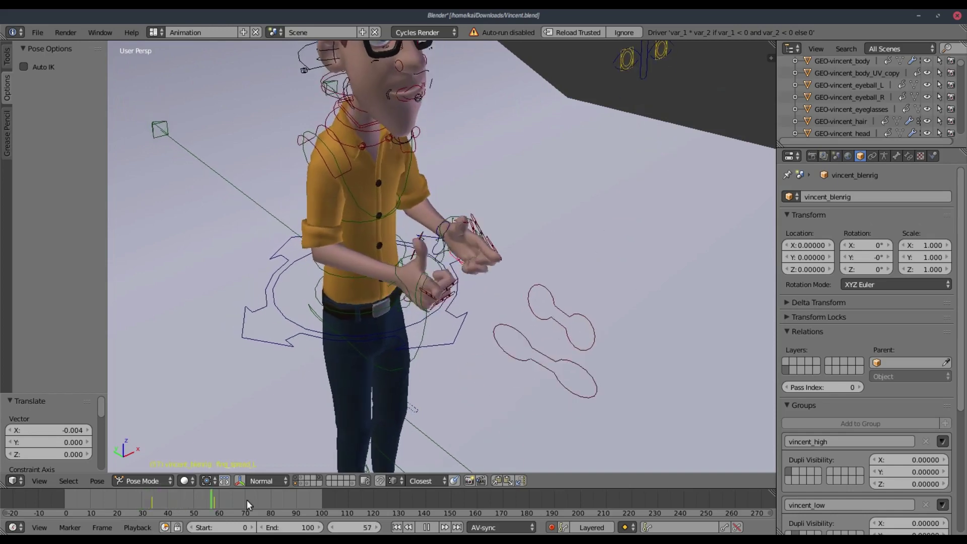
pyautogui.moveTo(246, 509)
pyautogui.mouseDown()
pyautogui.moveTo(175, 510)
pyautogui.moveTo(232, 509)
pyautogui.mouseUp()
pyautogui.click(434, 527)
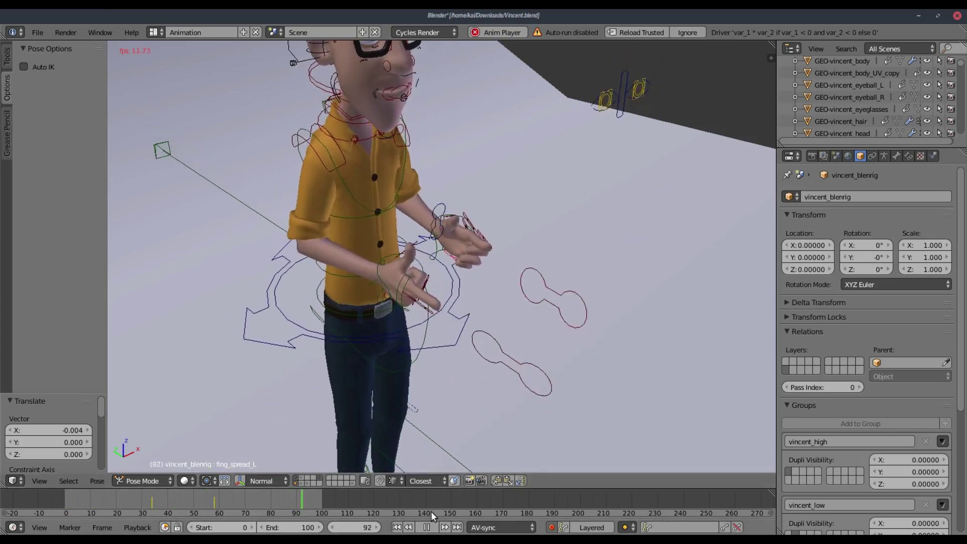
pyautogui.click(429, 526)
# Step: Insert a keyframe for the left hand IK control at frame 28
pyautogui.moveTo(418, 232); pyautogui.dragTo(450, 220, button='middle')
pyautogui.press('g')
pyautogui.rightClick(474, 238)
pyautogui.moveTo(427, 345); pyautogui.dragTo(409, 330, button='middle')
pyautogui.moveTo(151, 497)
pyautogui.mouseDown()
pyautogui.moveTo(128, 496)
pyautogui.moveTo(139, 501)
pyautogui.mouseUp()
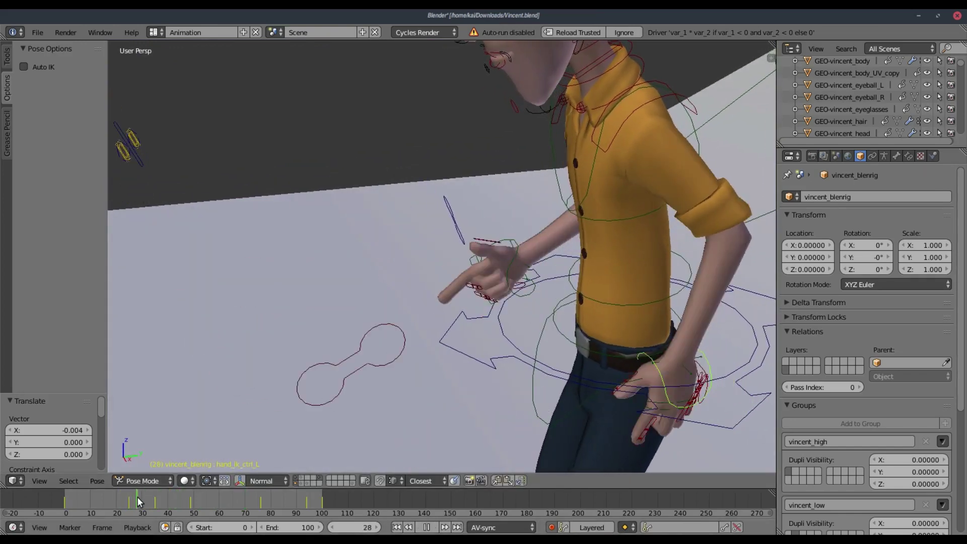
pyautogui.press('i')
pyautogui.click(499, 179)
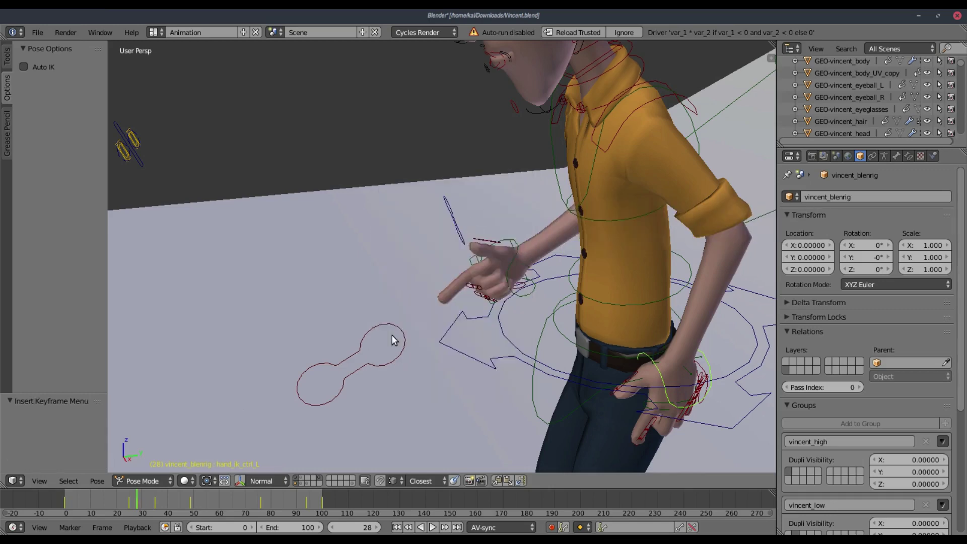
# Step: Advance to frame 33 and rotate the left hand IK control about 28.7° around the global X axis
pyautogui.press('Right')
pyautogui.press('Right')
pyautogui.press('Right')
pyautogui.press('Right')
pyautogui.press('Right')
pyautogui.press('r')
pyautogui.press('x')
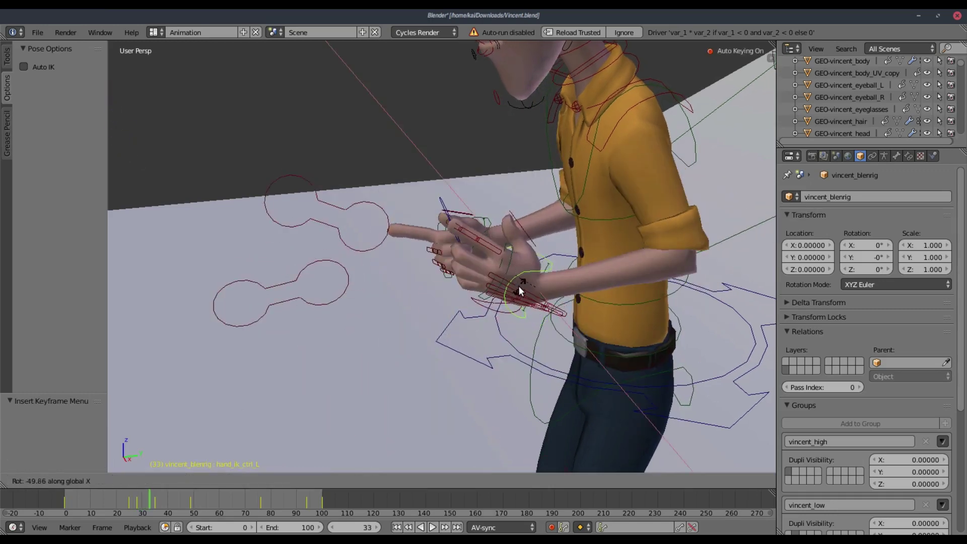
pyautogui.click(514, 316)
# Step: Check the left hand's pose around frame 35 and open a Dope Sheet in a new area beneath the 3D view
pyautogui.hotkey('alt', 'a')
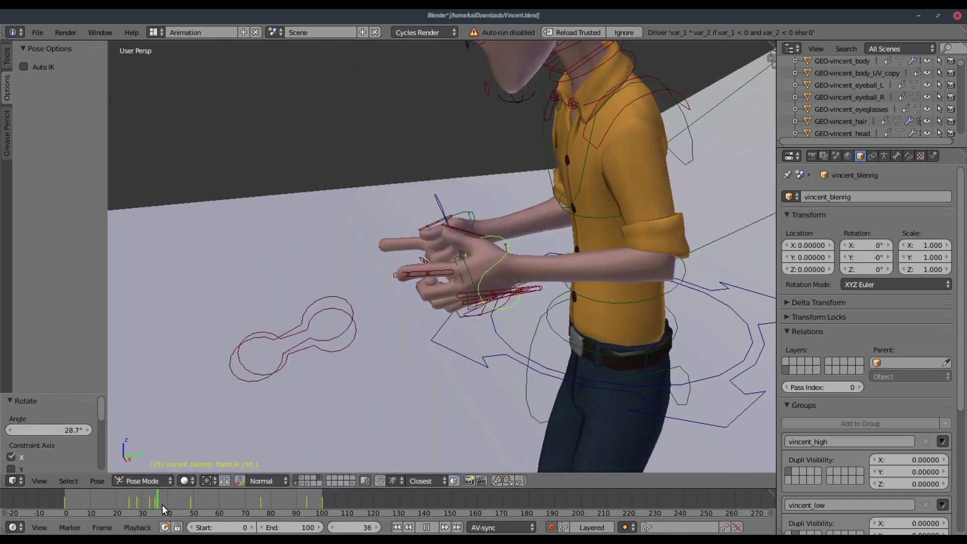
pyautogui.moveTo(153, 512); pyautogui.dragTo(155, 511)
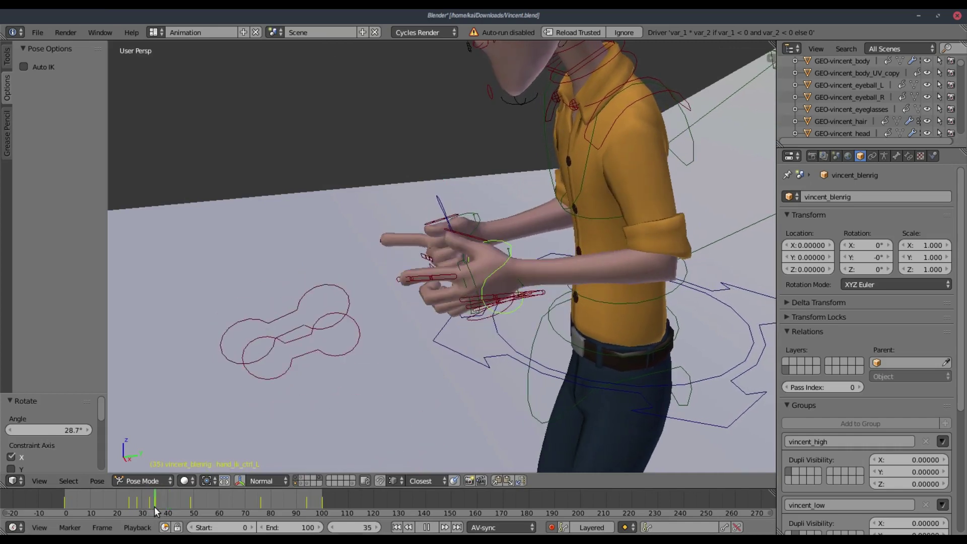
pyautogui.hotkey('alt', 'a')
pyautogui.moveTo(4, 485); pyautogui.dragTo(21, 264)
pyautogui.click(13, 481)
pyautogui.click(45, 419)
pyautogui.scroll(3, 182, 373)
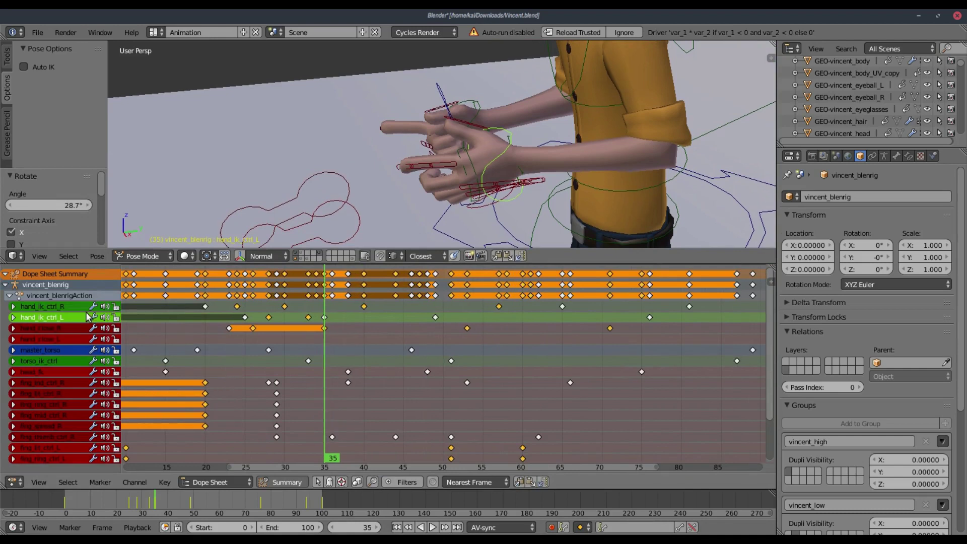
pyautogui.scroll(2, 299, 317)
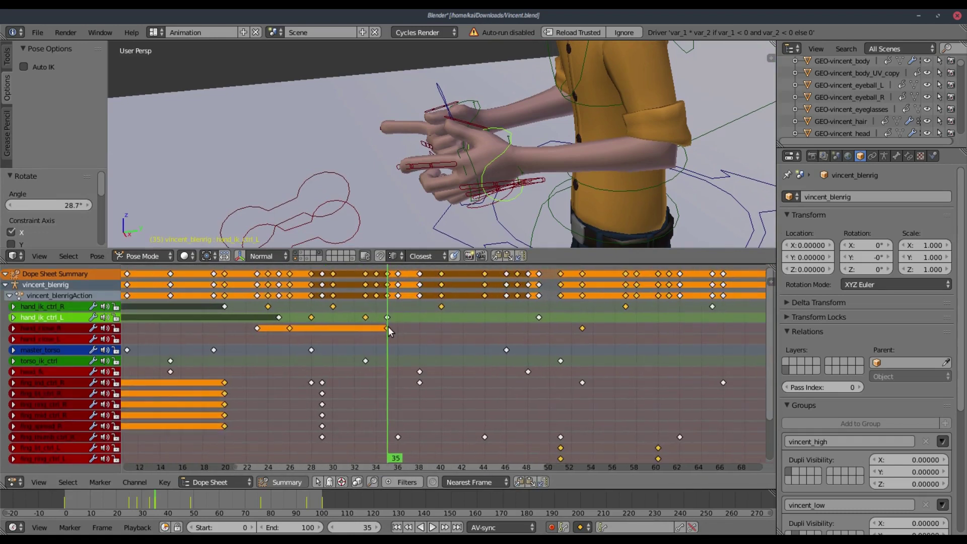
# Step: Consolidate the left hand IK control's keyframes around frames 33 to 35 into a single keyframe at frame 35
pyautogui.click(366, 331)
pyautogui.scroll(2, 364, 330)
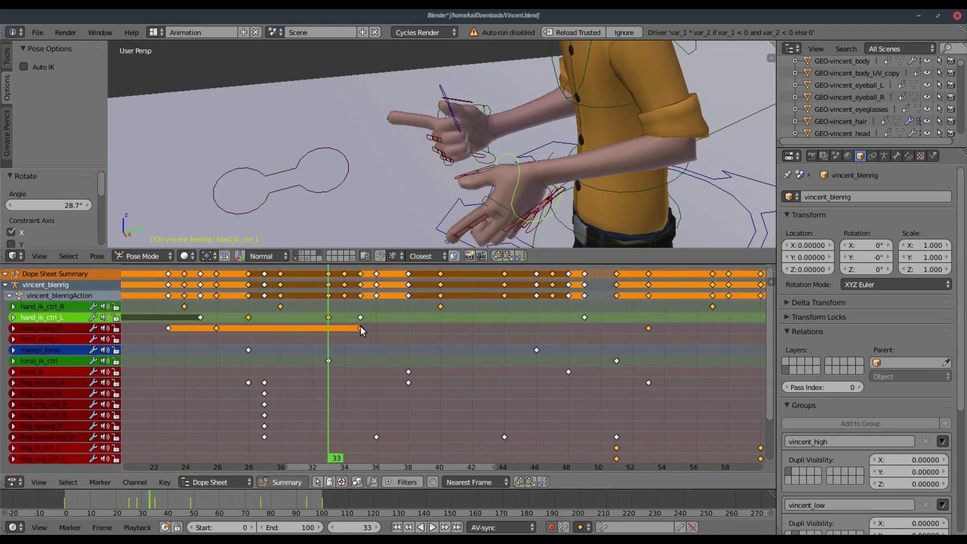
pyautogui.click(328, 317)
pyautogui.moveTo(362, 320); pyautogui.dragTo(333, 320)
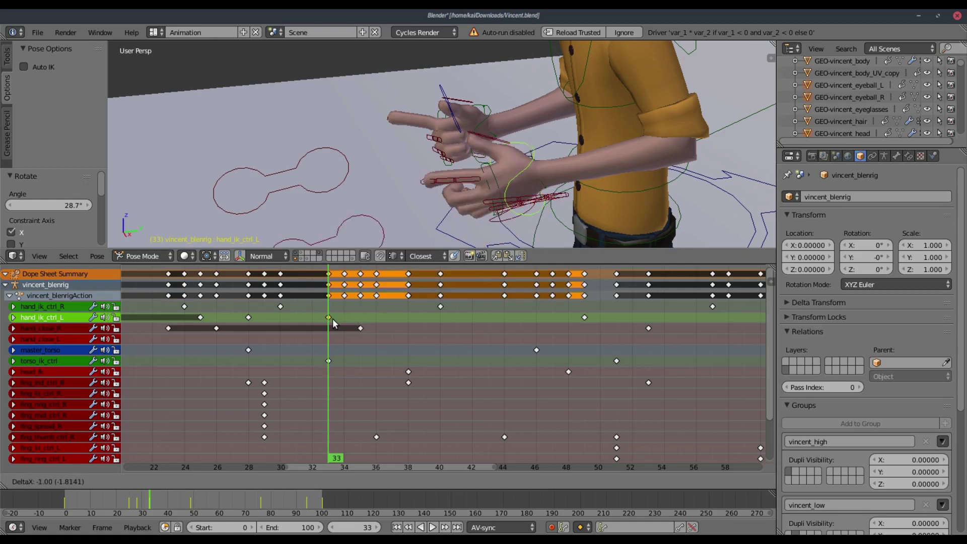
pyautogui.click(338, 318)
pyautogui.press('g')
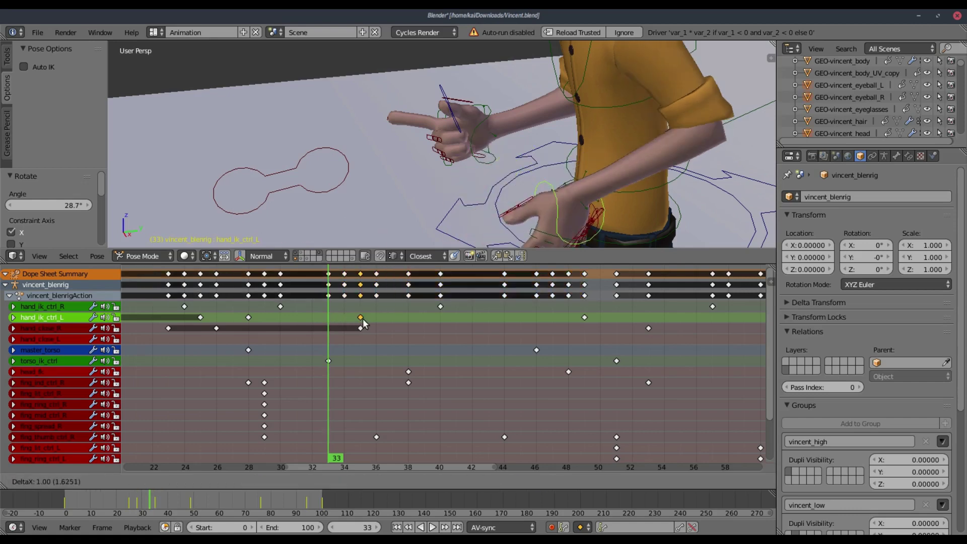
pyautogui.click(355, 321)
# Step: Rotate the left hand IK control around the X axis at frames 41 and 49, using about 23.6° for the last rotation
pyautogui.hotkey('alt', 'a')
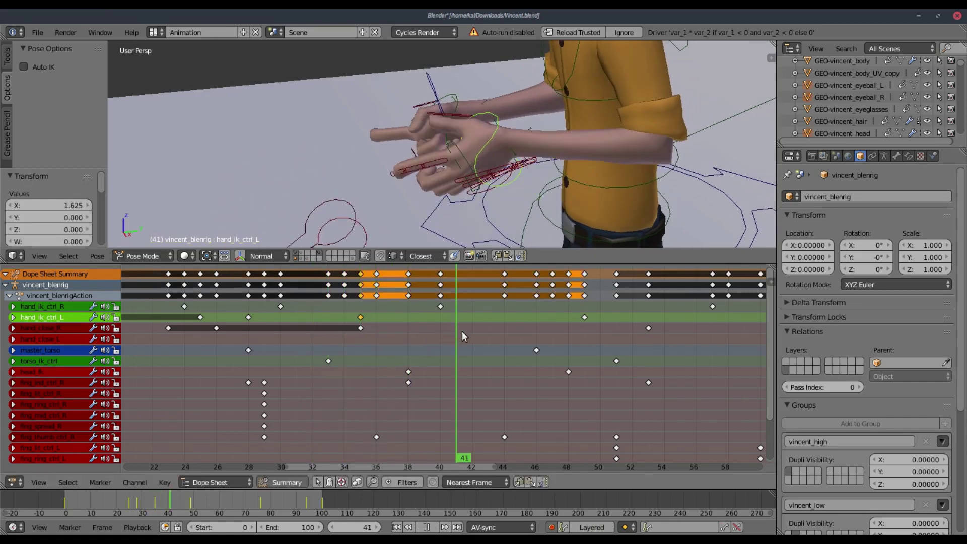
pyautogui.moveTo(523, 334); pyautogui.dragTo(585, 339)
pyautogui.press('r')
pyautogui.press('x')
pyautogui.click(620, 136)
pyautogui.press('r')
pyautogui.press('x')
pyautogui.click(626, 45)
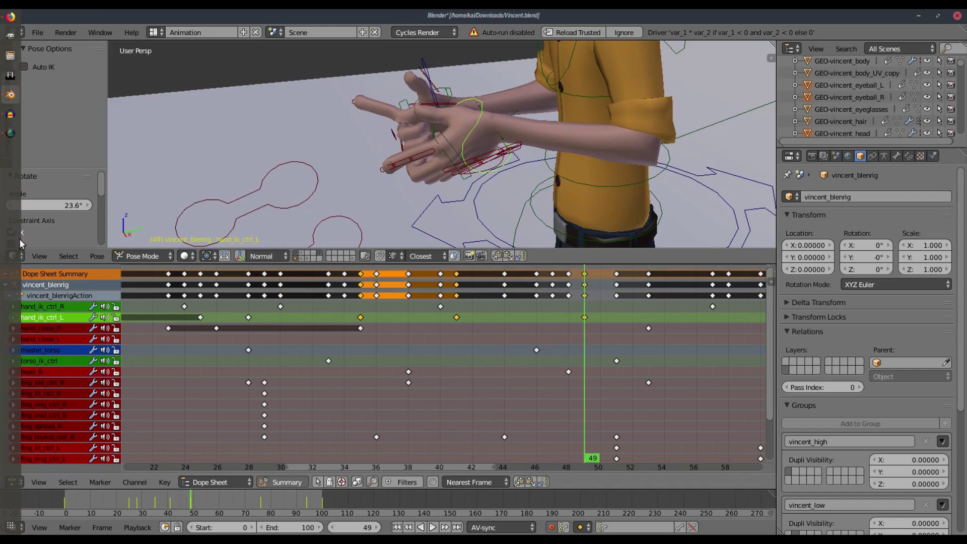
# Step: Close the Dope Sheet area beneath the 3D view and play back the animation
pyautogui.moveTo(3, 270); pyautogui.dragTo(407, 376)
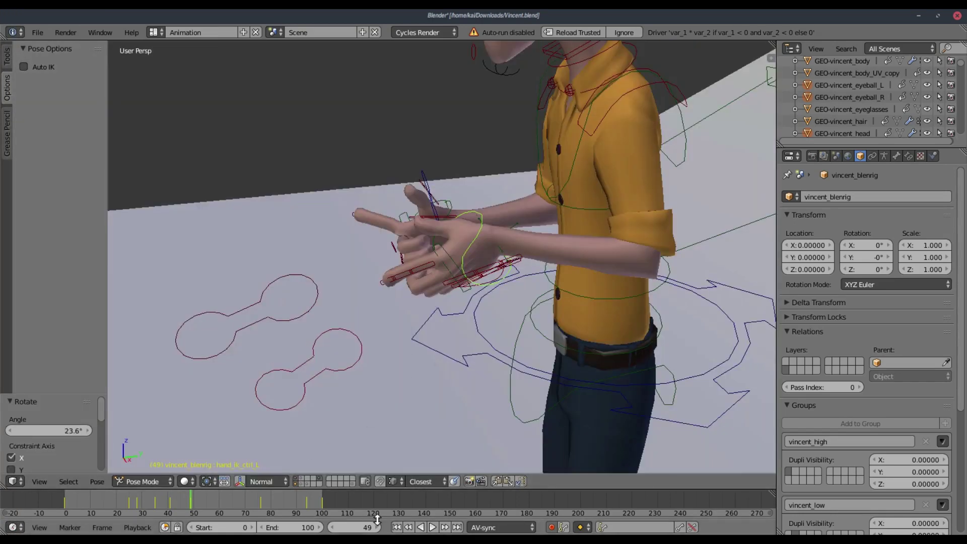
pyautogui.click(433, 527)
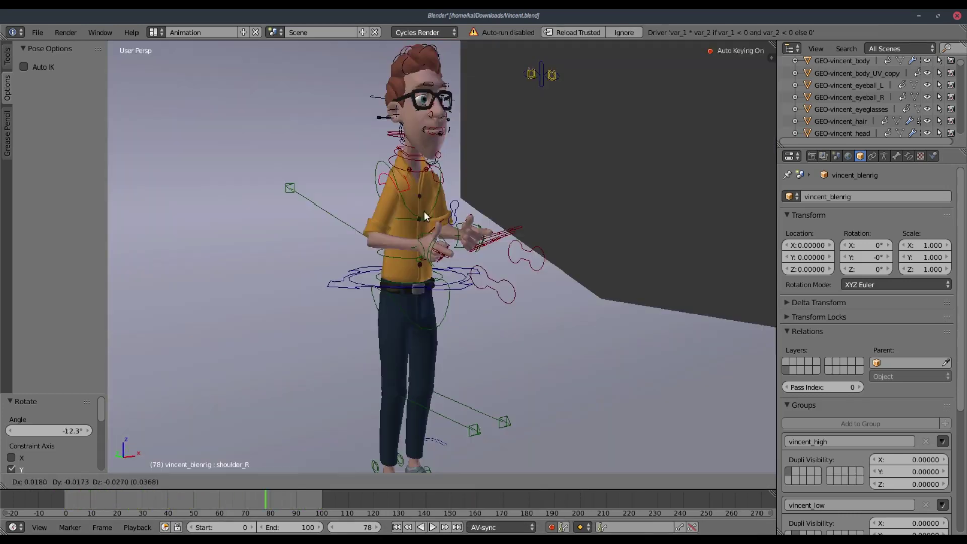
# Step: Insert a keyframe for the right shoulder control at frame 34
pyautogui.rightClick(413, 200)
pyautogui.click(163, 498)
pyautogui.hotkey('alt', 'a')
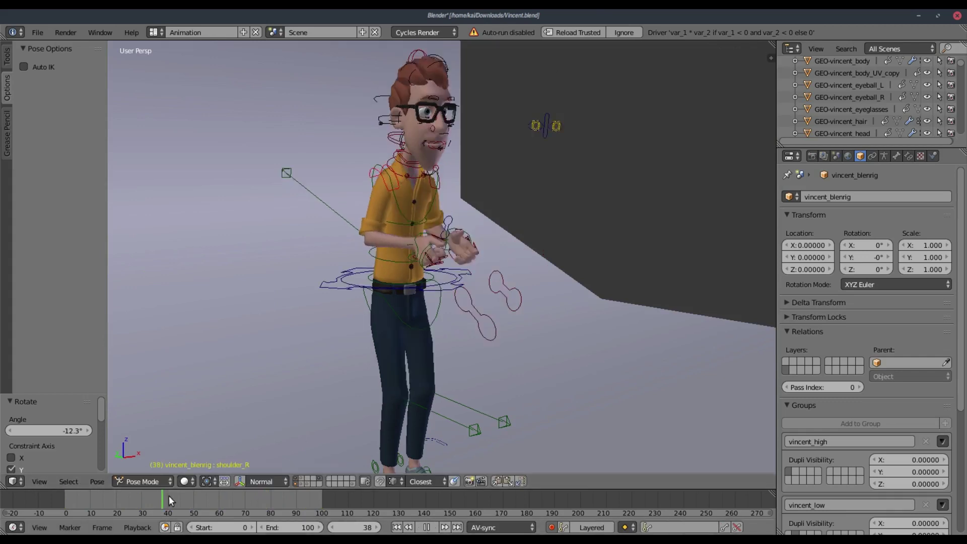
pyautogui.moveTo(172, 494); pyautogui.dragTo(152, 510)
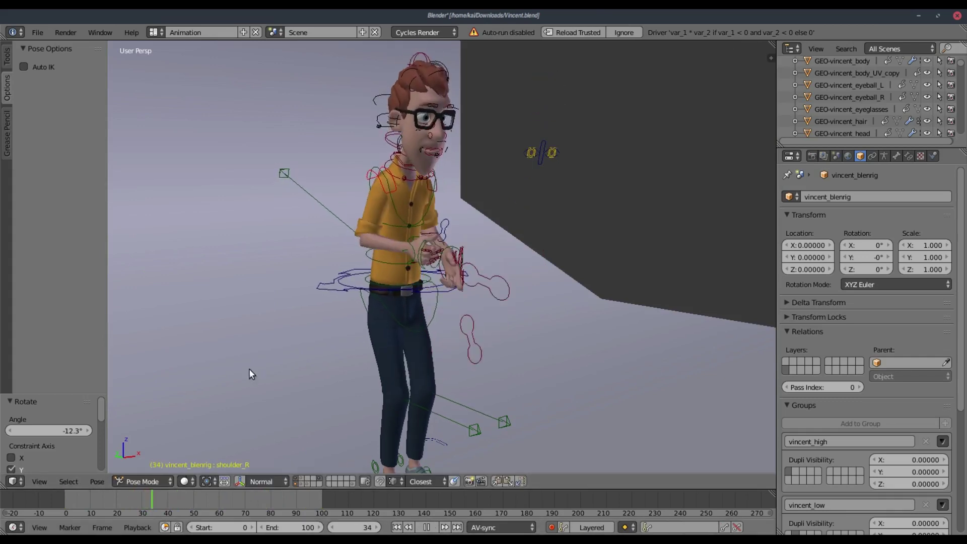
pyautogui.press('i')
pyautogui.click(456, 205)
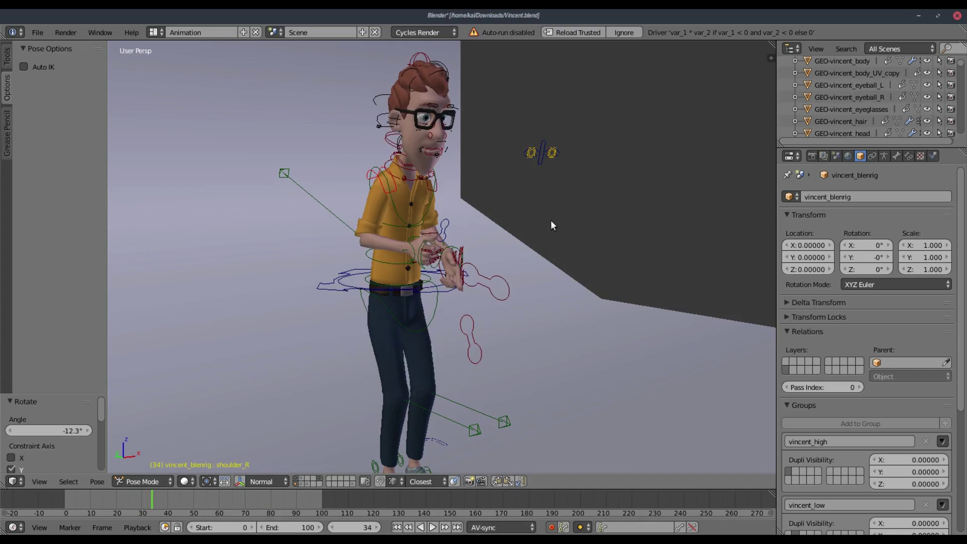
# Step: Move the right shoulder control about -0.018, 0.018, 0.029 at frame 45 and shift it again at frame 60
pyautogui.moveTo(154, 493); pyautogui.dragTo(180, 496)
pyautogui.press('g')
pyautogui.click(458, 288)
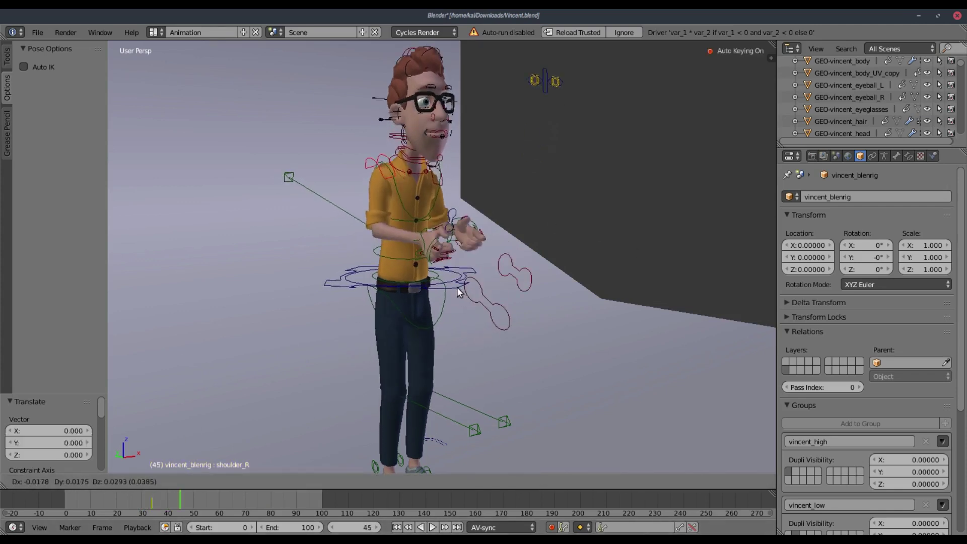
pyautogui.moveTo(197, 497); pyautogui.dragTo(219, 498)
pyautogui.press('g')
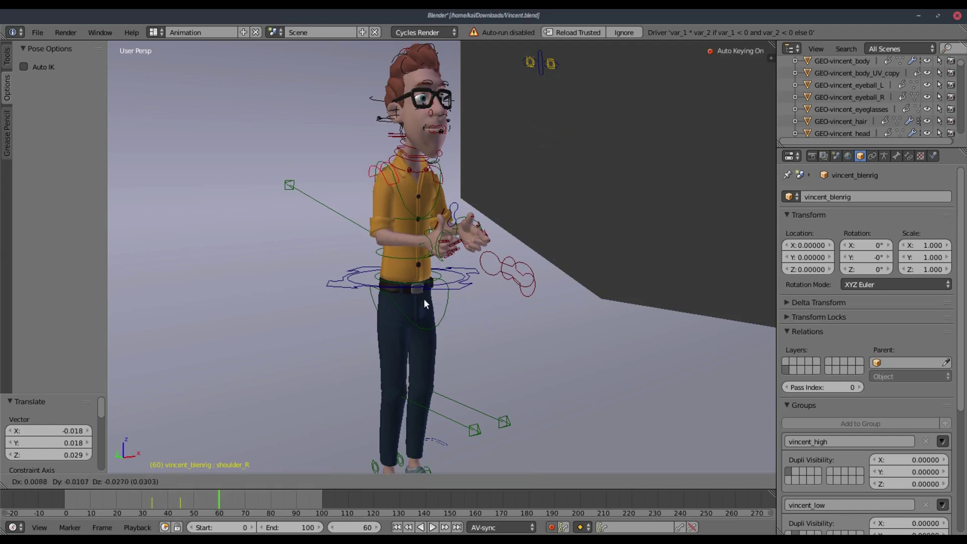
pyautogui.click(427, 294)
# Step: Refine the right shoulder control's position at frame 60 and move it about -0.002, 0.034, 0.011 at frame 75
pyautogui.moveTo(427, 294); pyautogui.dragTo(471, 289, button='middle')
pyautogui.press('g')
pyautogui.click(506, 298)
pyautogui.moveTo(246, 511); pyautogui.dragTo(258, 512)
pyautogui.moveTo(538, 252); pyautogui.dragTo(526, 247, button='middle')
pyautogui.press('g')
pyautogui.click(519, 246)
# Step: Move the right shoulder control about 0, -0.053, -0.038 at frame 88 and about 0, 0.026, 0.021 at frame 98
pyautogui.moveTo(284, 498); pyautogui.dragTo(291, 498)
pyautogui.press('g')
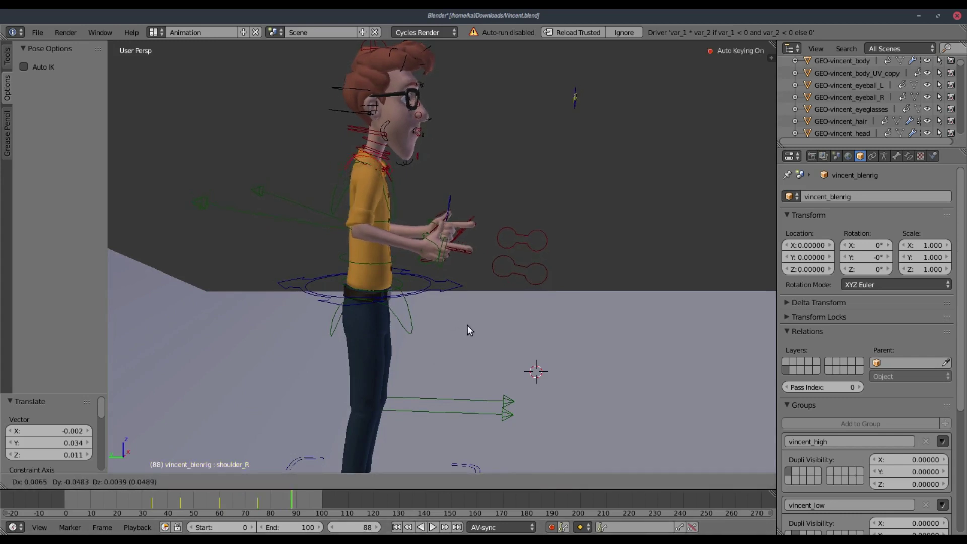
pyautogui.click(322, 478)
pyautogui.moveTo(304, 496); pyautogui.dragTo(318, 497)
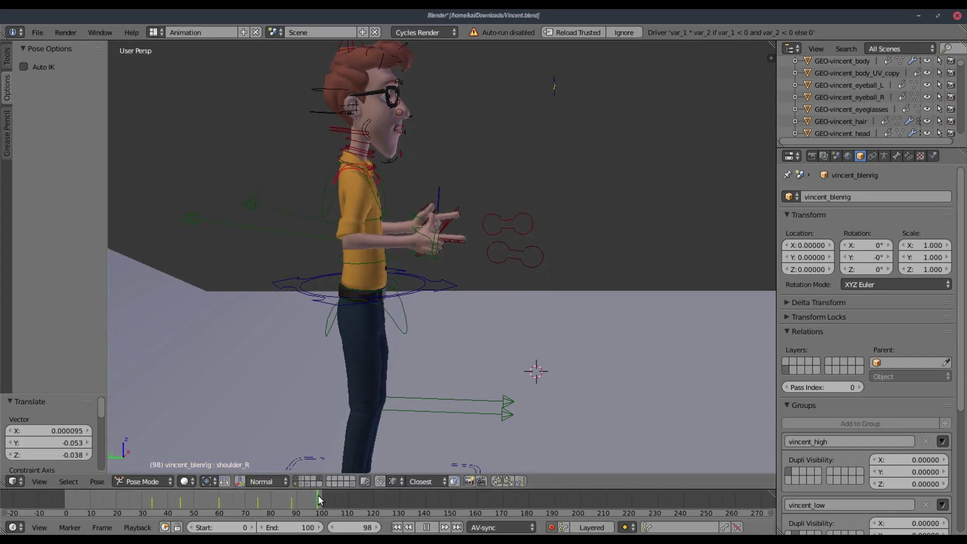
pyautogui.press('g')
pyautogui.click(451, 355)
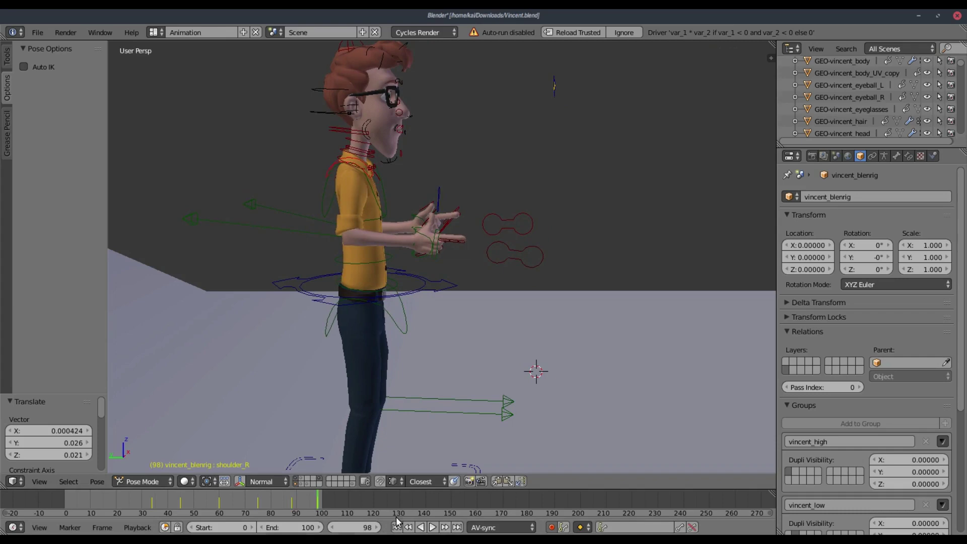
# Step: Play back the animation and examine the right shoulder's motion from the side and front
pyautogui.click(432, 528)
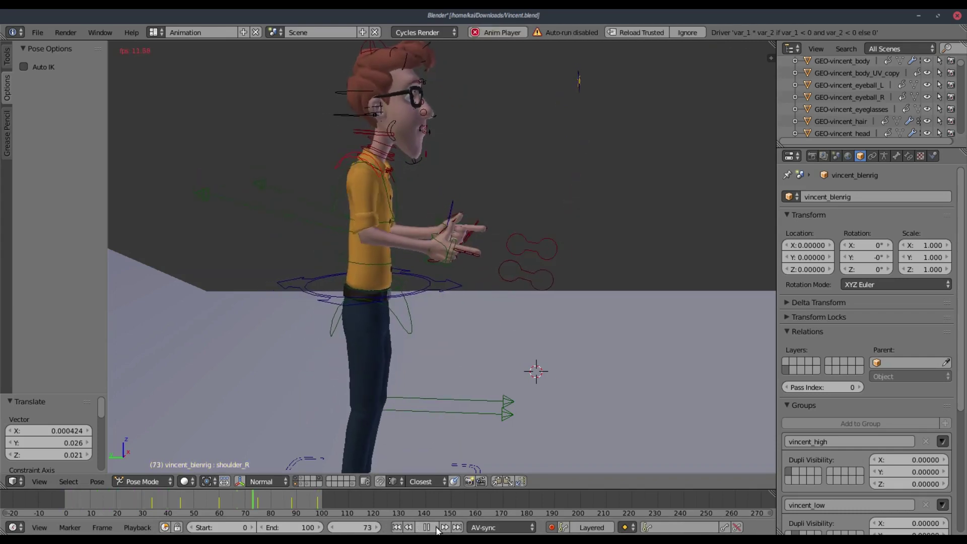
pyautogui.press('Escape')
pyautogui.moveTo(423, 372); pyautogui.dragTo(320, 351, button='middle')
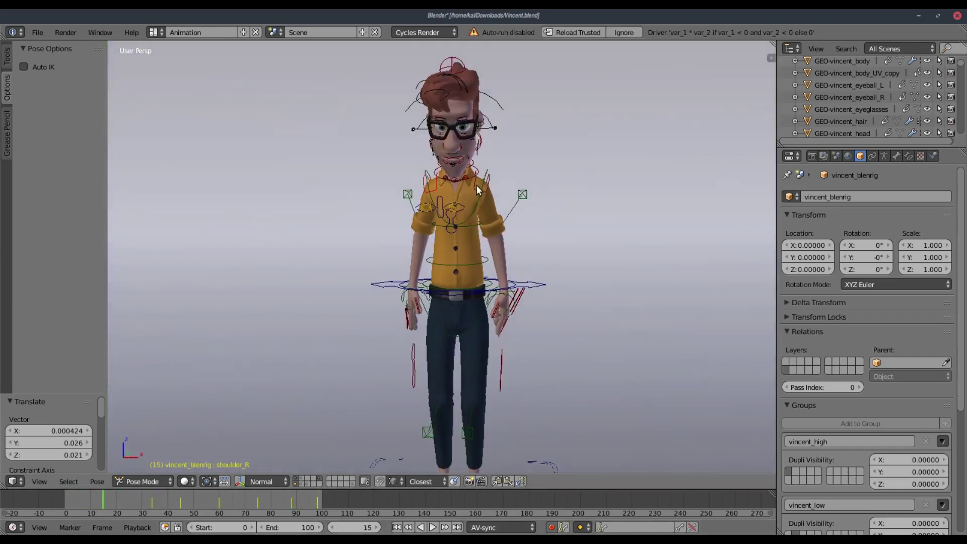
pyautogui.moveTo(492, 186); pyautogui.dragTo(423, 242, button='middle')
# Step: Keyframe the left shoulder control at frame 34 and move it to new positions at frames 43, 60, 74, 88 and 97
pyautogui.moveTo(137, 498); pyautogui.dragTo(154, 511)
pyautogui.moveTo(393, 261); pyautogui.dragTo(317, 404, button='middle')
pyautogui.moveTo(159, 499); pyautogui.dragTo(314, 500)
pyautogui.press('g')
pyautogui.click(509, 249)
pyautogui.press('g')
pyautogui.press('g')
pyautogui.click(536, 299)
pyautogui.press('g')
pyautogui.click(495, 291)
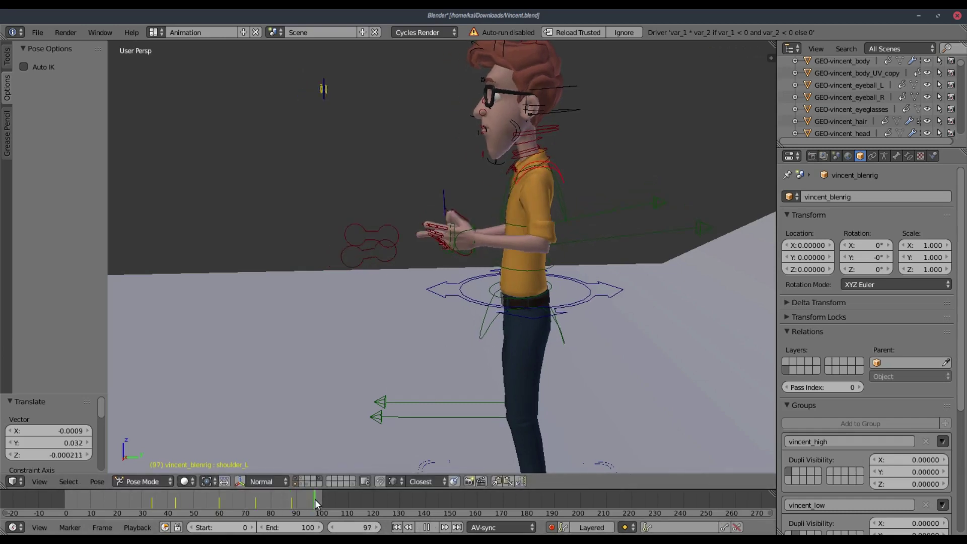
pyautogui.press('g')
pyautogui.click(572, 318)
# Step: Play the animation from the start to examine the motion of both shoulders
pyautogui.moveTo(519, 348); pyautogui.dragTo(684, 352, button='middle')
pyautogui.click(396, 528)
pyautogui.click(432, 528)
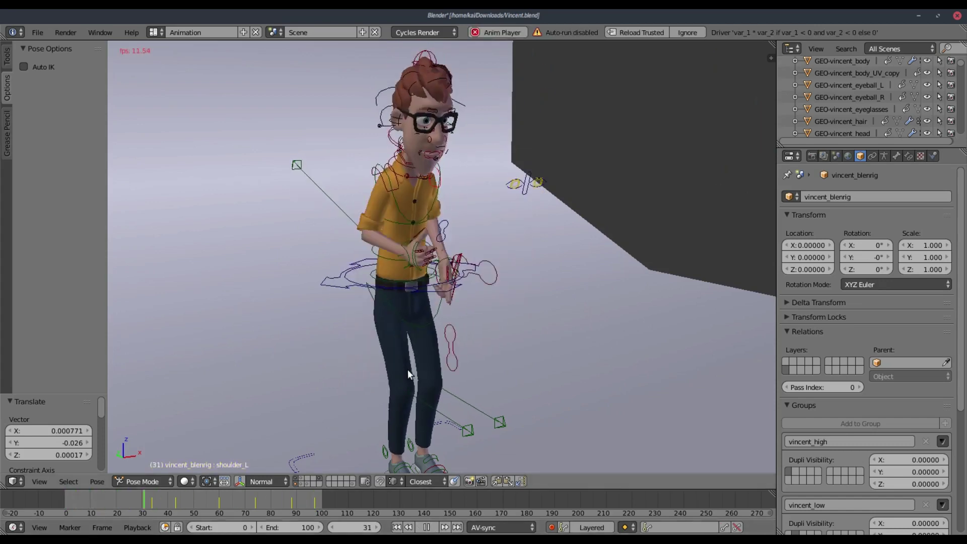
pyautogui.moveTo(431, 362); pyautogui.dragTo(434, 369, button='middle')
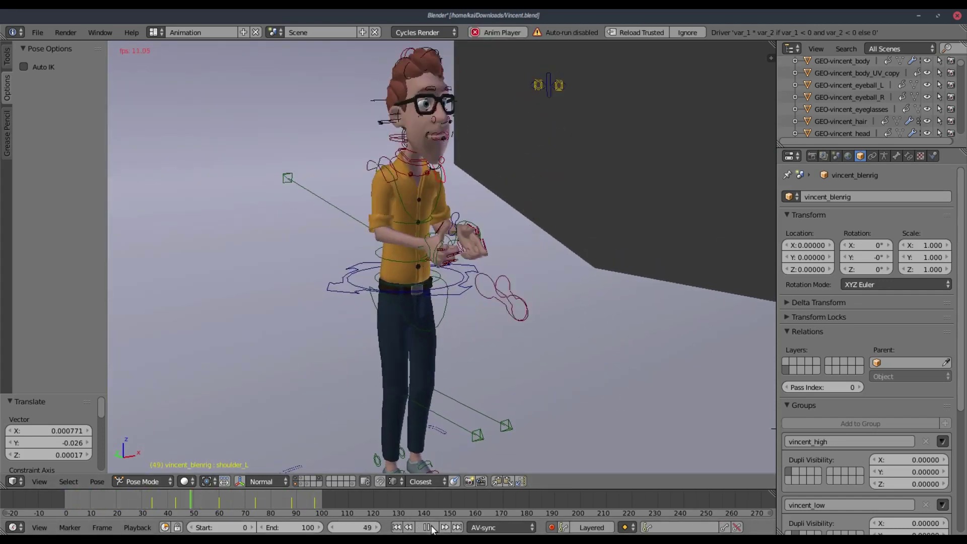
pyautogui.press('Escape')
# Step: Try moving the head control at frame 64, and play the animation from frame 0 to check the head's motion
pyautogui.moveTo(463, 170); pyautogui.dragTo(422, 230, button='middle')
pyautogui.scroll(-1, 413, 227)
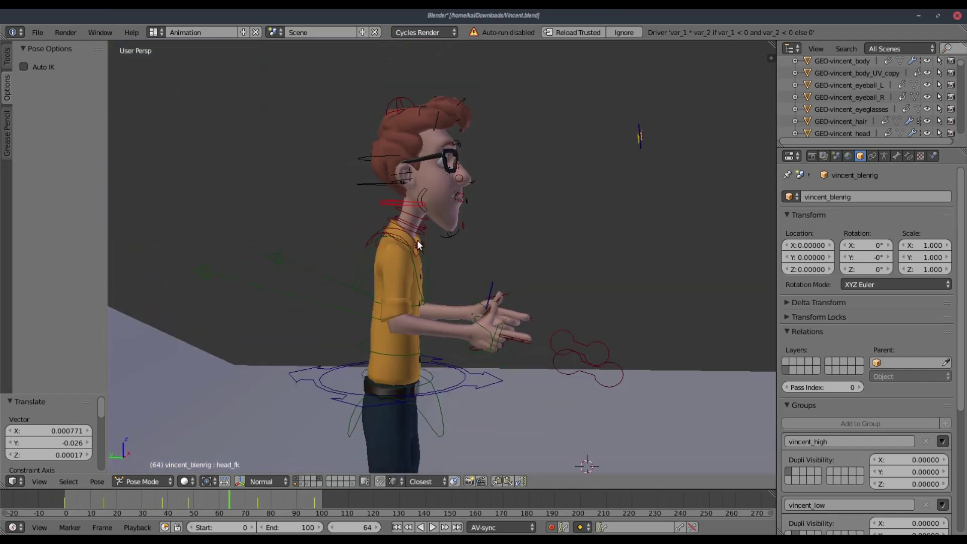
pyautogui.press('g')
pyautogui.rightClick(453, 220)
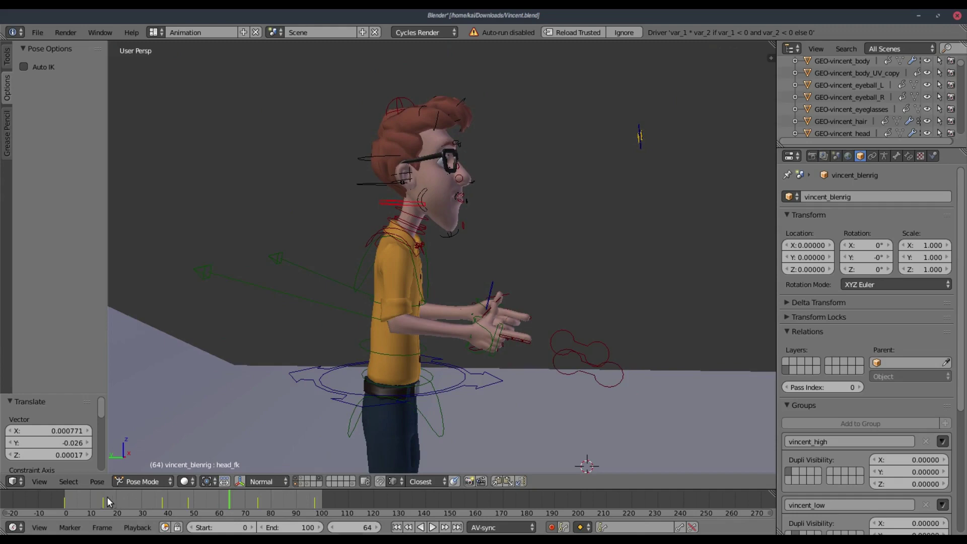
pyautogui.click(65, 500)
pyautogui.hotkey('alt', 'a')
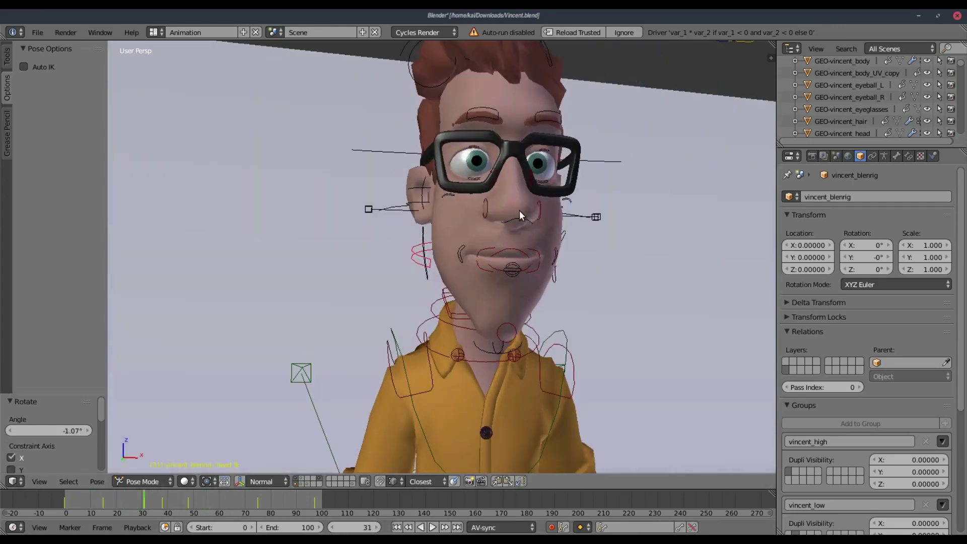
# Step: Go to frame 9 and try moving the upper lip control and the mouth master control
pyautogui.scroll(2, 491, 203)
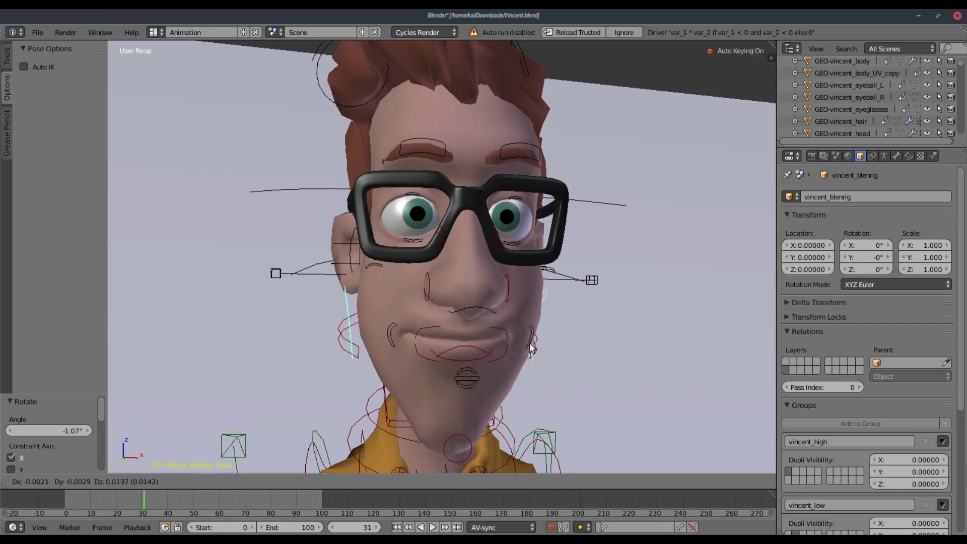
pyautogui.click(110, 502)
pyautogui.hotkey('alt', 'a')
pyautogui.moveTo(111, 503); pyautogui.dragTo(88, 494)
pyautogui.hotkey('alt', 'a')
pyautogui.keyDown('shift'); pyautogui.moveTo(523, 373); pyautogui.dragTo(496, 346, button='middle'); pyautogui.keyUp('shift')
pyautogui.rightClick(458, 331)
pyautogui.press('g')
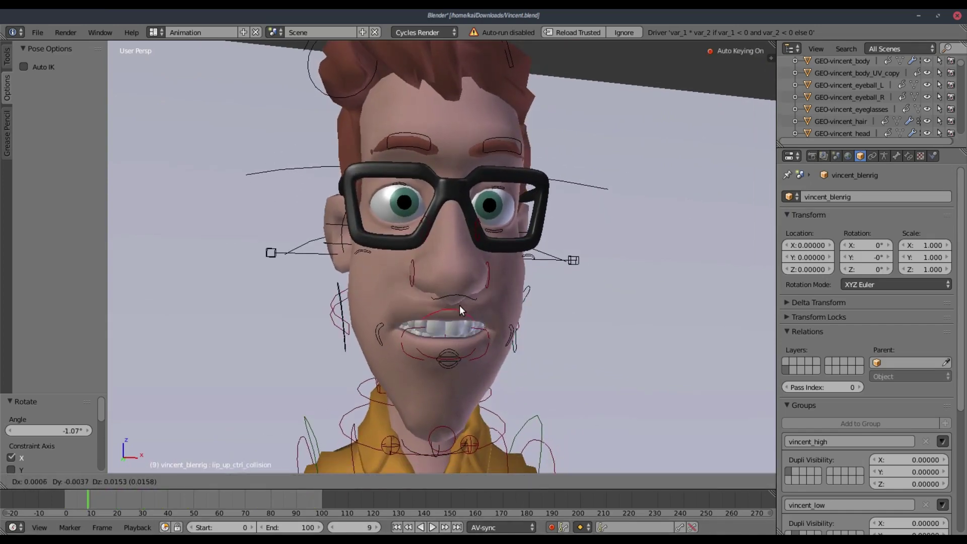
pyautogui.rightClick(468, 322)
pyautogui.rightClick(491, 334)
pyautogui.press('g')
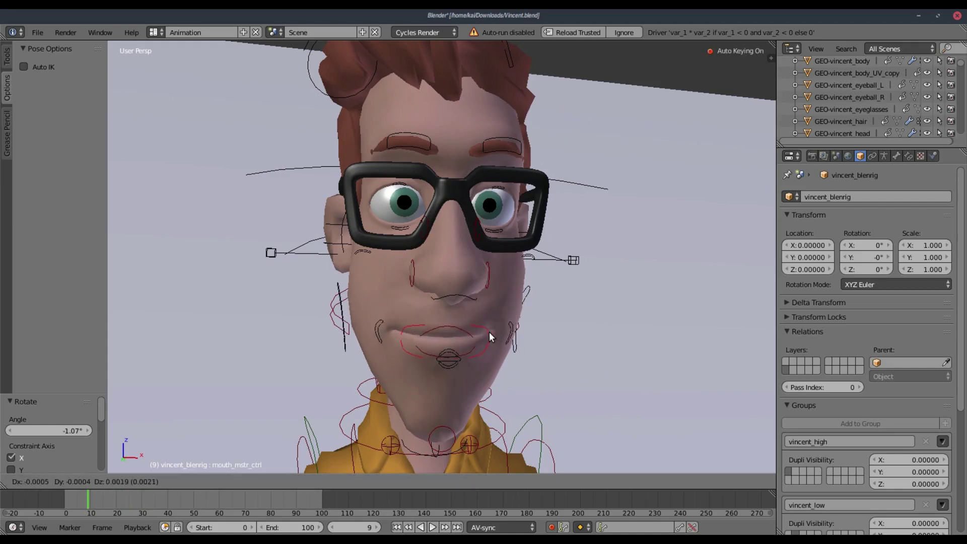
pyautogui.rightClick(489, 332)
# Step: Move the control just below the lower lip to part the character's mouth
pyautogui.rightClick(448, 380)
pyautogui.rightClick(448, 361)
pyautogui.press('g')
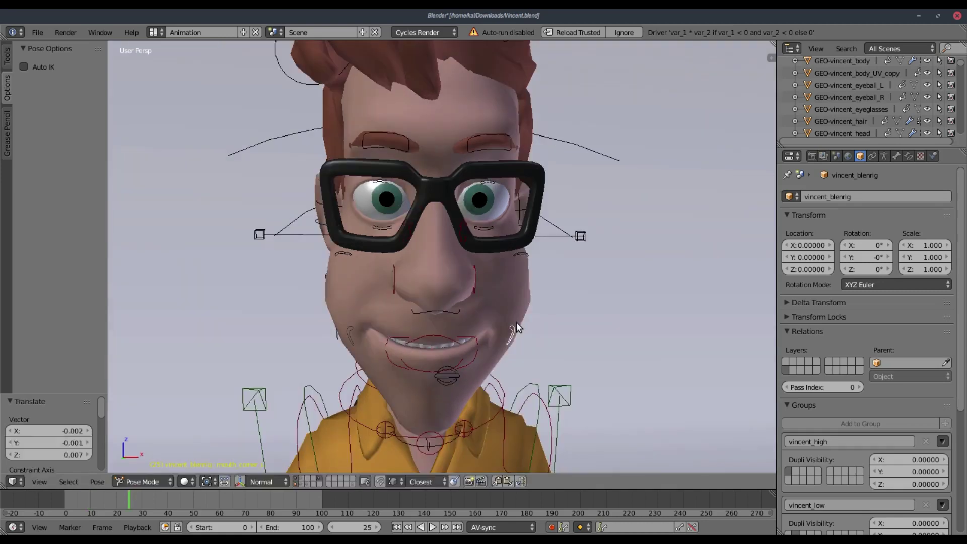
pyautogui.press('g')
pyautogui.press('z')
pyautogui.rightClick(517, 295)
pyautogui.moveTo(353, 317); pyautogui.dragTo(351, 288, button='middle')
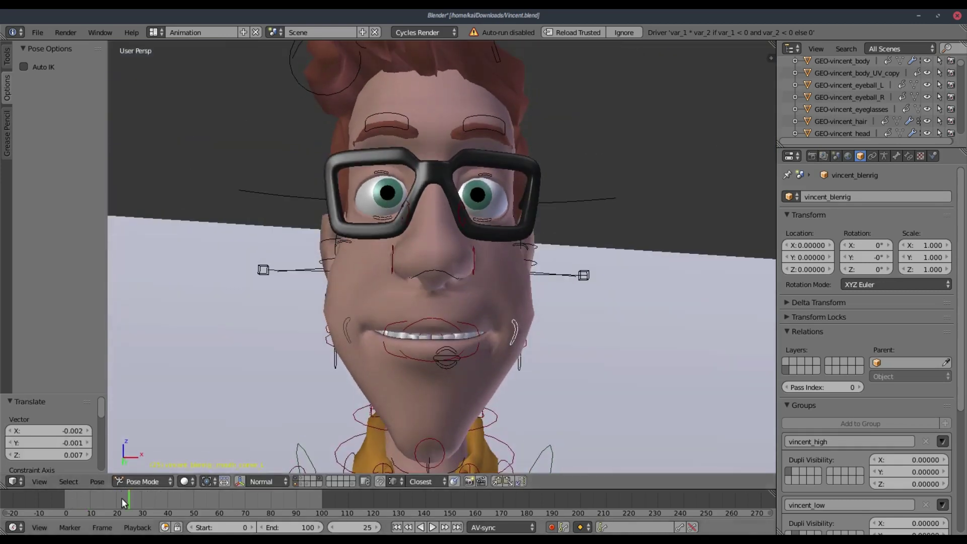
# Step: Move the left mouth corner control about -0.013 along Z at frame 0
pyautogui.moveTo(120, 494); pyautogui.dragTo(60, 495)
pyautogui.moveTo(485, 242); pyautogui.dragTo(486, 276, button='middle')
pyautogui.scroll(-1, 486, 276)
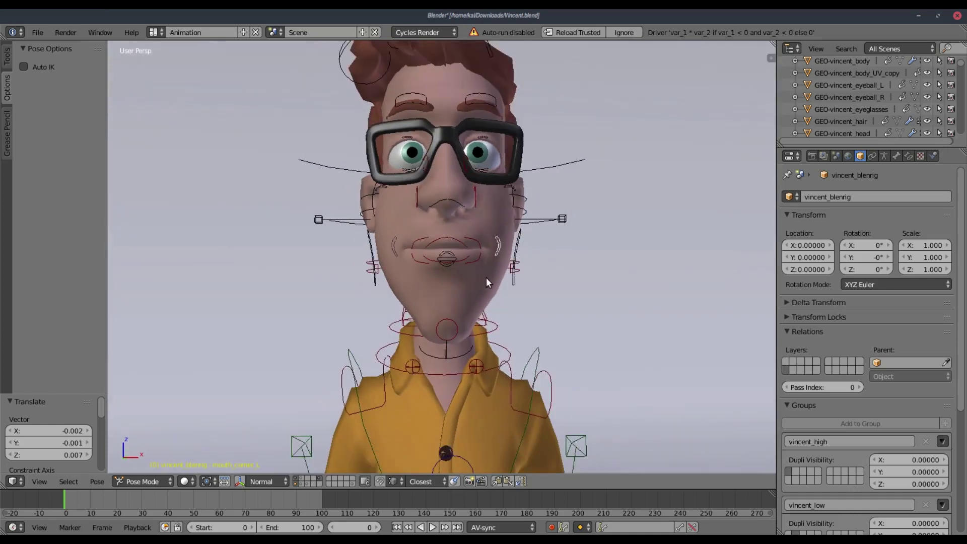
pyautogui.press('g')
pyautogui.press('z')
pyautogui.click(486, 287)
# Step: At frame 14, raise the left mouth corner control about 0.026 along Z and readjust it by about -0.011
pyautogui.moveTo(93, 499)
pyautogui.mouseDown()
pyautogui.moveTo(84, 499)
pyautogui.moveTo(101, 500)
pyautogui.mouseUp()
pyautogui.moveTo(404, 374); pyautogui.dragTo(487, 357, button='middle')
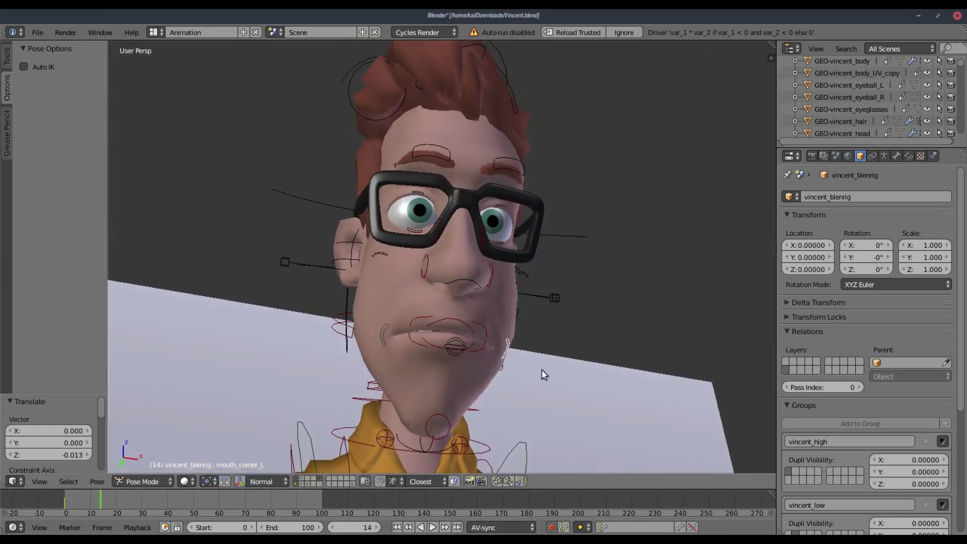
pyautogui.press('g')
pyautogui.press('z')
pyautogui.click(604, 345)
pyautogui.scroll(-3, 568, 378)
pyautogui.moveTo(567, 379); pyautogui.dragTo(503, 330, button='middle')
pyautogui.press('g')
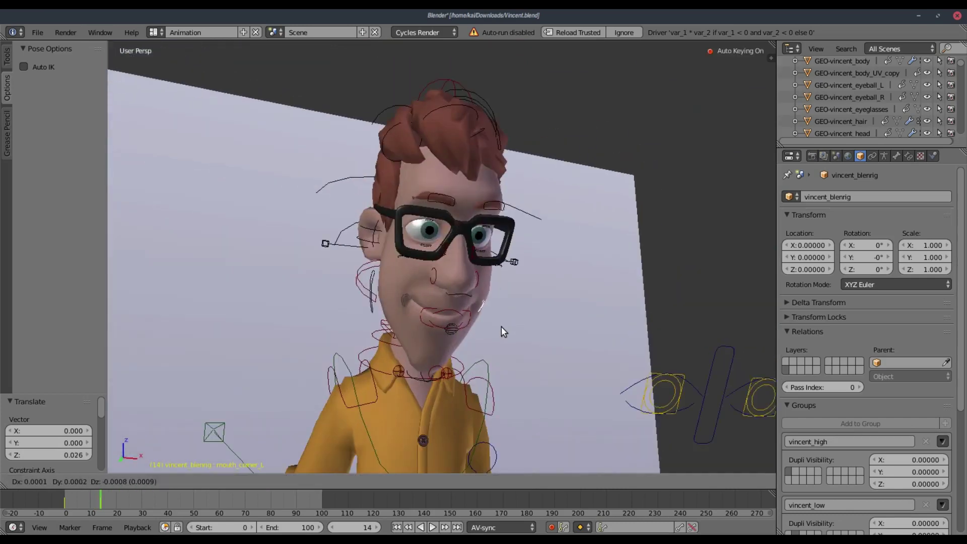
pyautogui.click(501, 326)
# Step: Adjust the left mouth corner control's height at frame 37, finishing with a move of about 0.007 along Z
pyautogui.hotkey('alt', 'a')
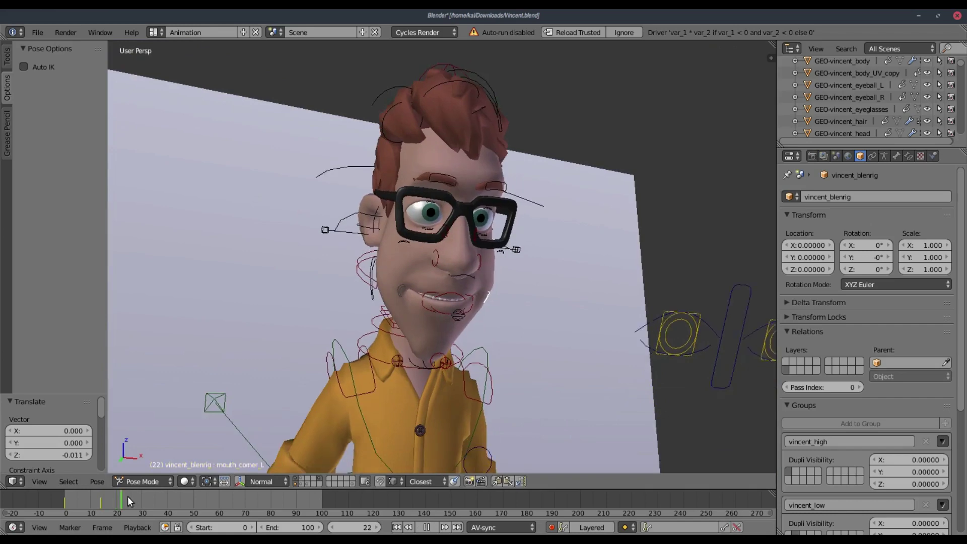
pyautogui.moveTo(468, 357); pyautogui.dragTo(486, 361, button='middle')
pyautogui.hotkey('alt', 'a')
pyautogui.press('g')
pyautogui.press('z')
pyautogui.click(483, 346)
pyautogui.moveTo(483, 345); pyautogui.dragTo(492, 304, button='middle')
pyautogui.hotkey('alt', 'a')
pyautogui.press('g')
pyautogui.click(496, 301)
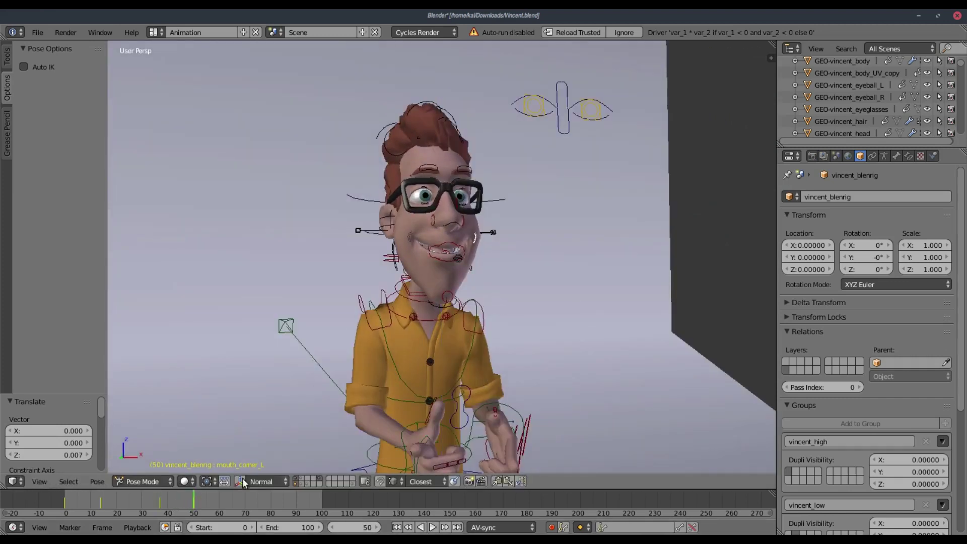
# Step: Keyframe the left mouth corner control at frames 50 and 70, moving it along Z and scaling it by 1.160
pyautogui.press('g')
pyautogui.press('z')
pyautogui.click(531, 334)
pyautogui.press('s')
pyautogui.click(547, 345)
# Step: Move the left mouth corner control about -0.007 along Z at frame 100
pyautogui.moveTo(264, 499); pyautogui.dragTo(323, 498)
pyautogui.press('g')
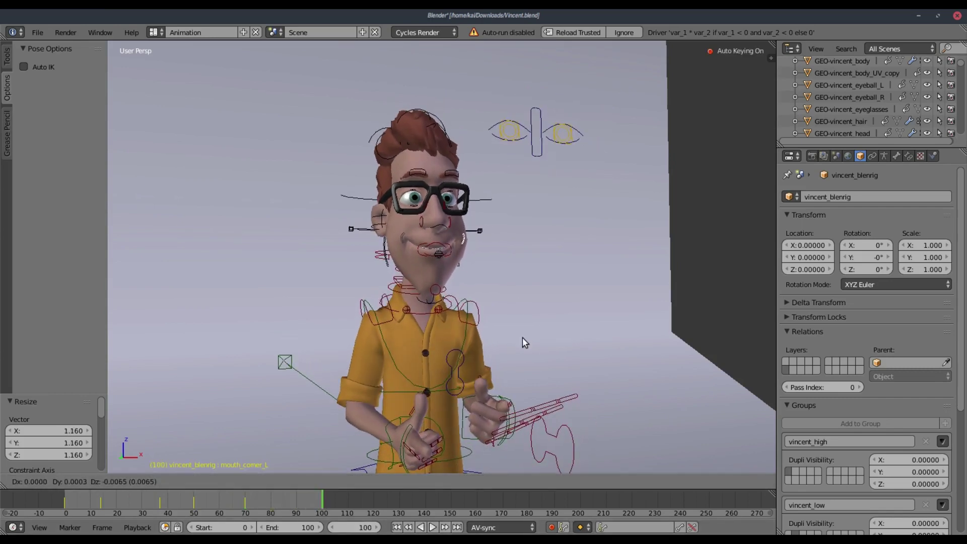
pyautogui.click(522, 337)
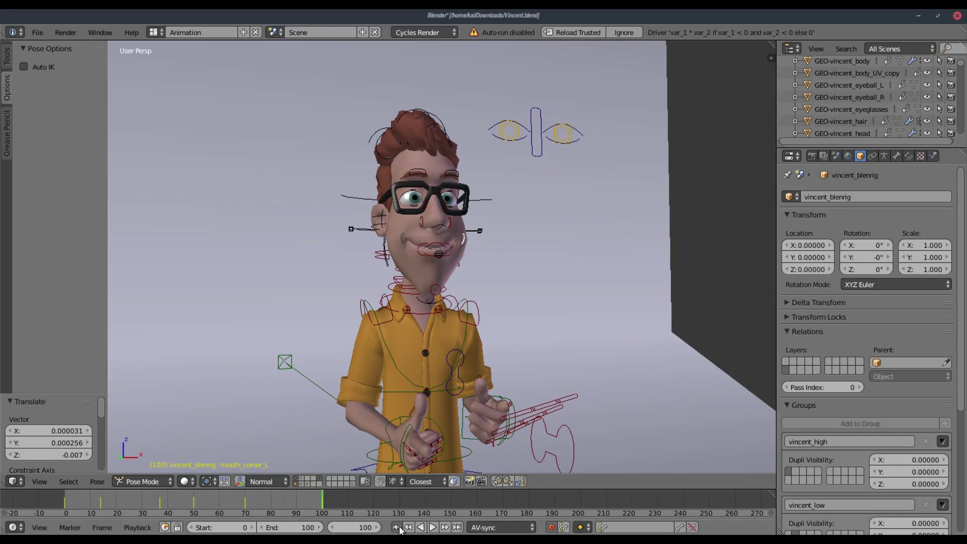
# Step: Play back the animation and scale the left mouth corner control by 0.895
pyautogui.click(420, 527)
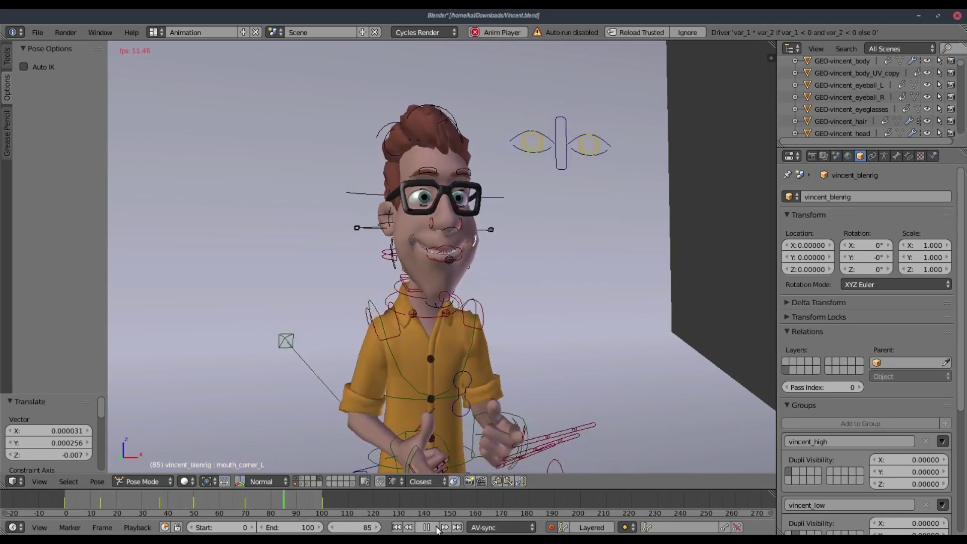
pyautogui.click(427, 527)
pyautogui.moveTo(181, 496); pyautogui.dragTo(232, 496)
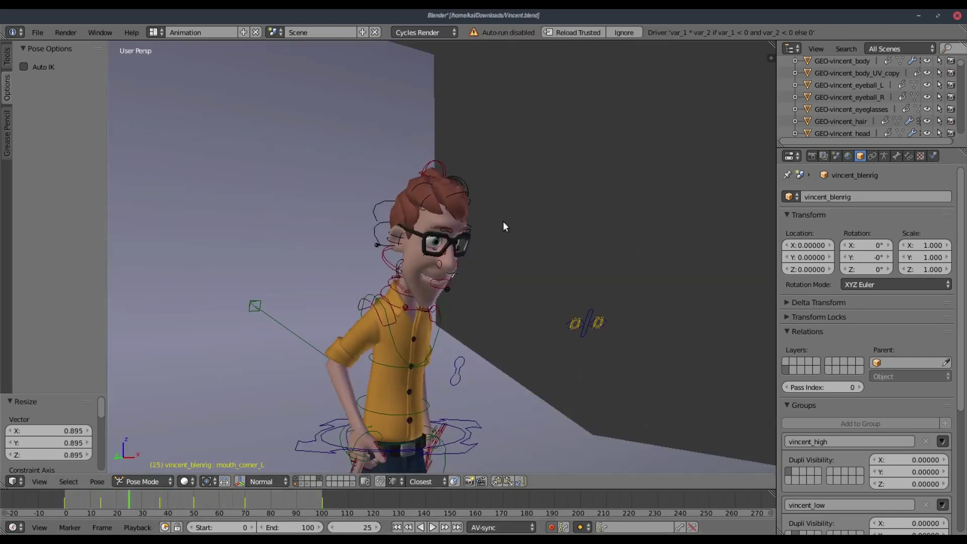
# Step: At frame 0, move the right eyebrow control about -0.016 along Z
pyautogui.scroll(6, 447, 229)
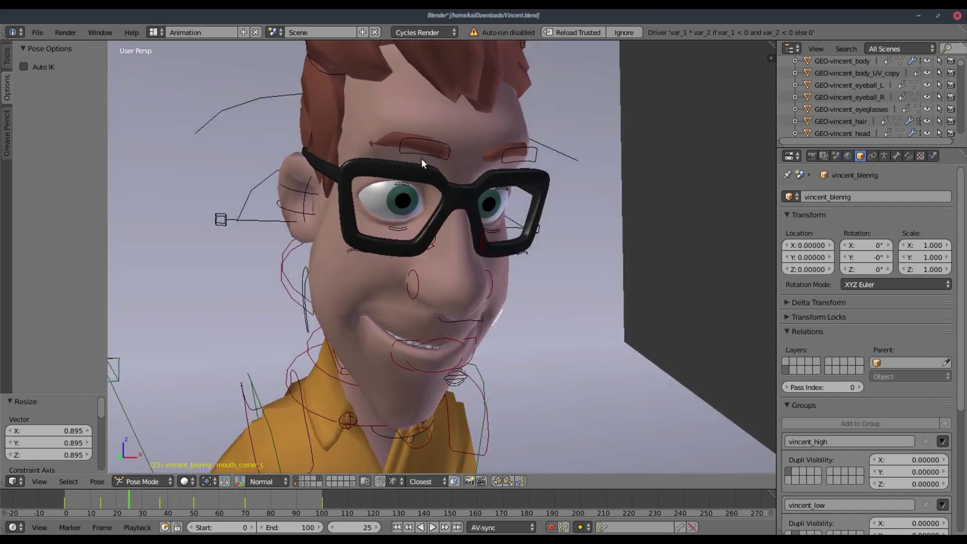
pyautogui.rightClick(520, 157)
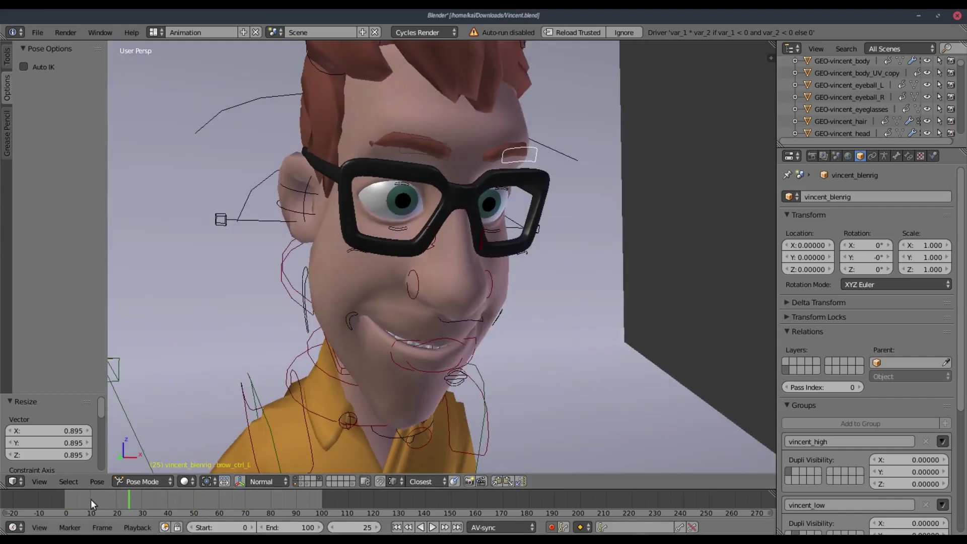
pyautogui.moveTo(96, 499); pyautogui.dragTo(9, 487)
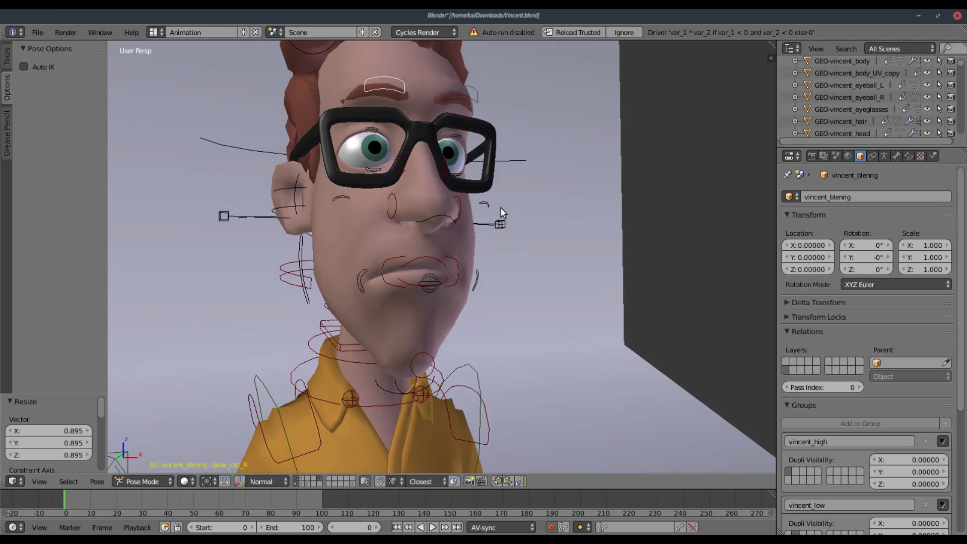
pyautogui.press('g')
pyautogui.press('z')
pyautogui.click(494, 225)
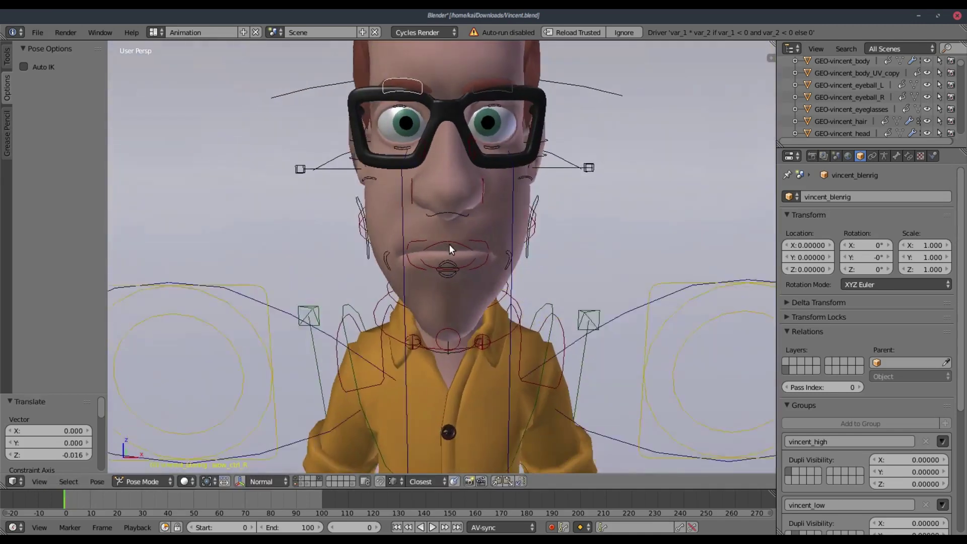
# Step: Keyframe the right eyebrow control at frames 31 and 42
pyautogui.moveTo(82, 498); pyautogui.dragTo(145, 497)
pyautogui.moveTo(467, 257); pyautogui.dragTo(490, 270, button='middle')
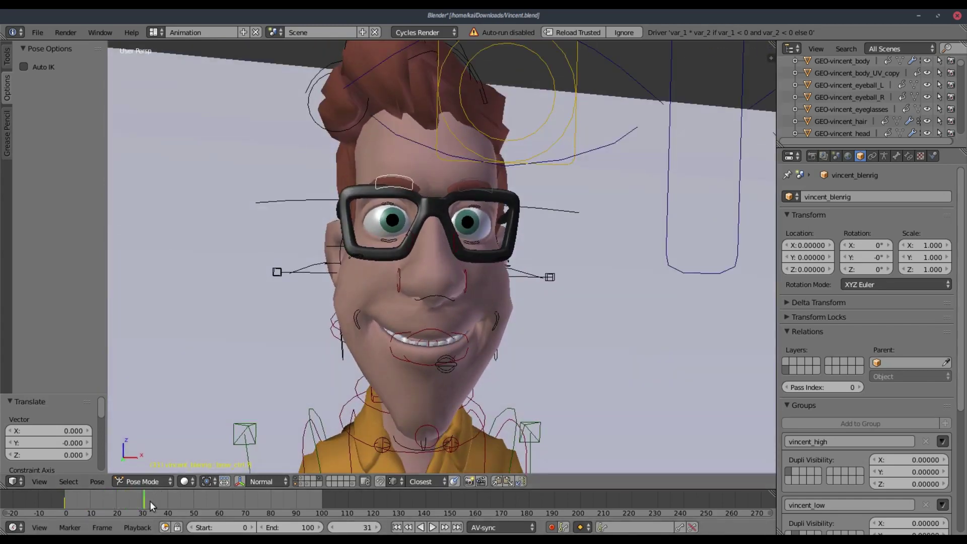
pyautogui.moveTo(151, 501); pyautogui.dragTo(173, 493)
pyautogui.moveTo(352, 342); pyautogui.dragTo(423, 330, button='middle')
pyautogui.press('g')
pyautogui.click(539, 215)
# Step: Move the right eyebrow control about -0.006 along Z at frame 73 and about -0.007 at frame 97, and preview the animation
pyautogui.hotkey('alt', 'a')
pyautogui.moveTo(250, 504); pyautogui.dragTo(311, 498)
pyautogui.press('g')
pyautogui.press('z')
pyautogui.click(511, 286)
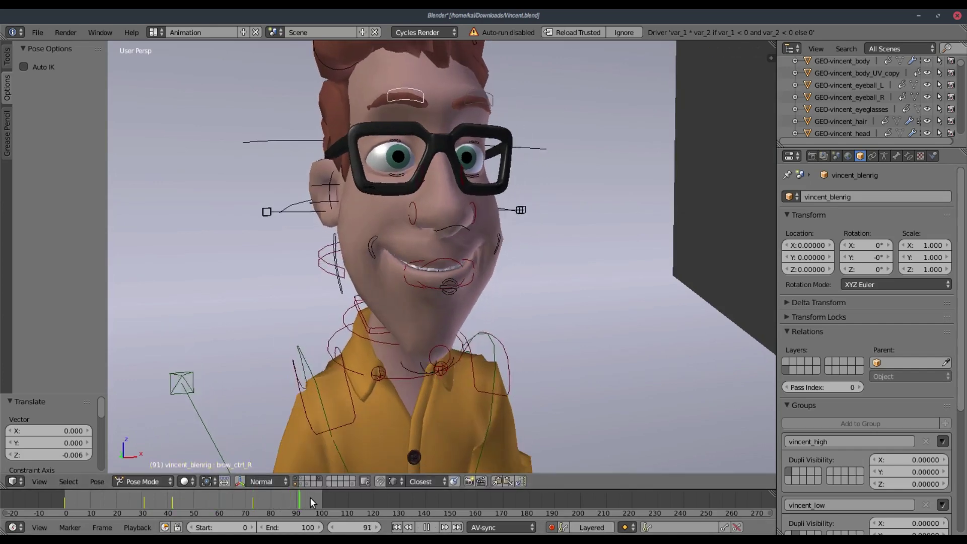
pyautogui.press('g')
pyautogui.click(519, 222)
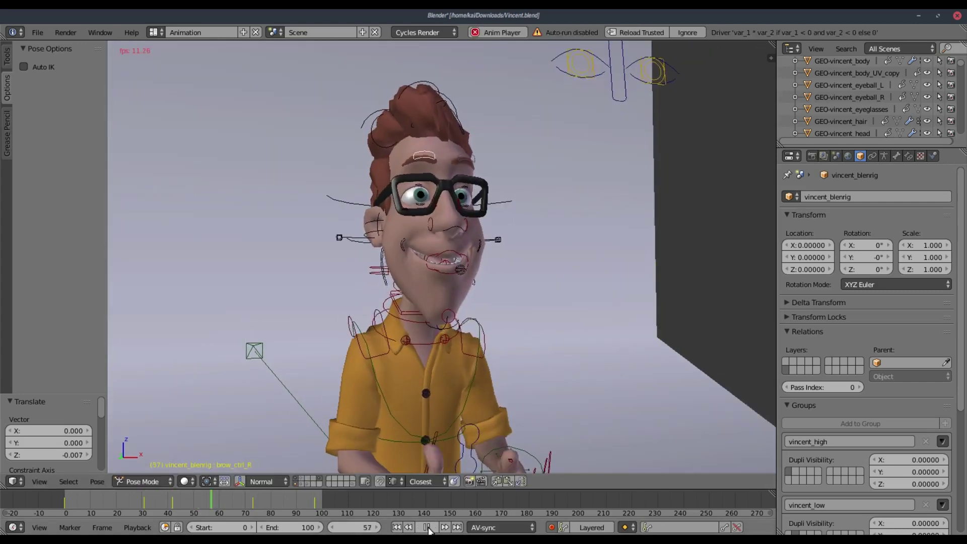
pyautogui.click(428, 527)
pyautogui.scroll(3, 474, 228)
pyautogui.moveTo(474, 227); pyautogui.dragTo(517, 240, button='middle')
pyautogui.rightClick(485, 215)
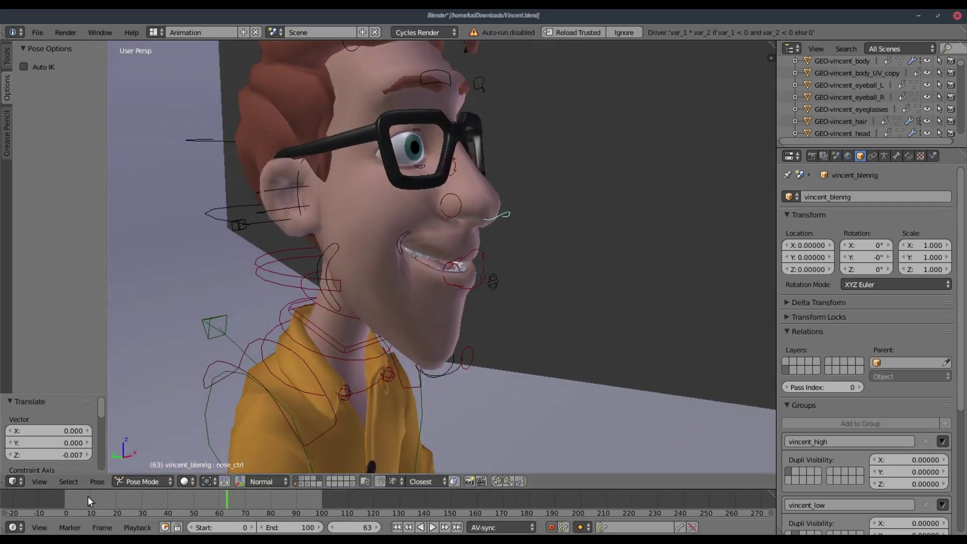
pyautogui.moveTo(89, 497); pyautogui.dragTo(69, 511)
pyautogui.hotkey('alt', 'a')
# Step: Select both nostril controls and keyframe them at frame 1 with a scale factor of 1.000
pyautogui.rightClick(473, 407)
pyautogui.moveTo(472, 406); pyautogui.dragTo(425, 298, button='middle')
pyautogui.rightClick(425, 297)
pyautogui.moveTo(498, 298); pyautogui.dragTo(444, 282, button='middle')
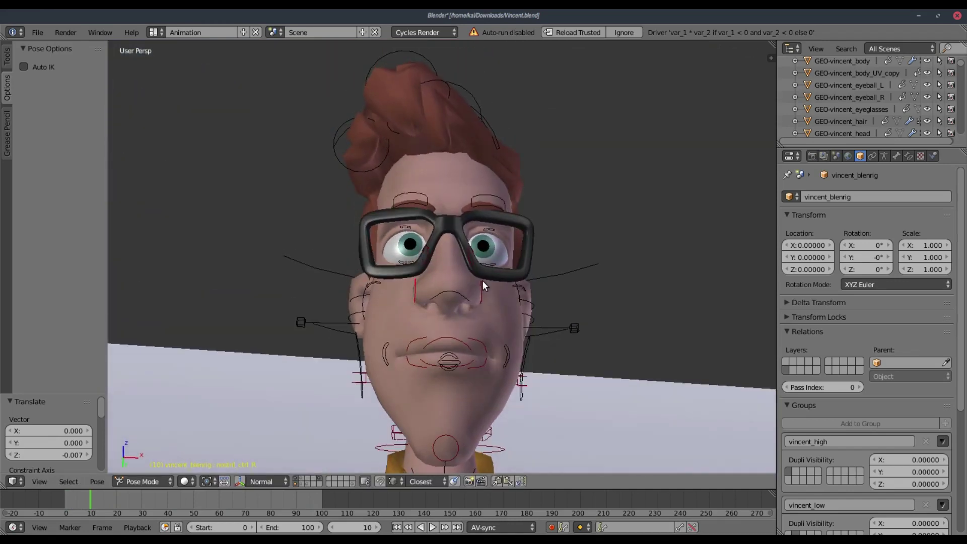
pyautogui.hotkey('alt', 'a')
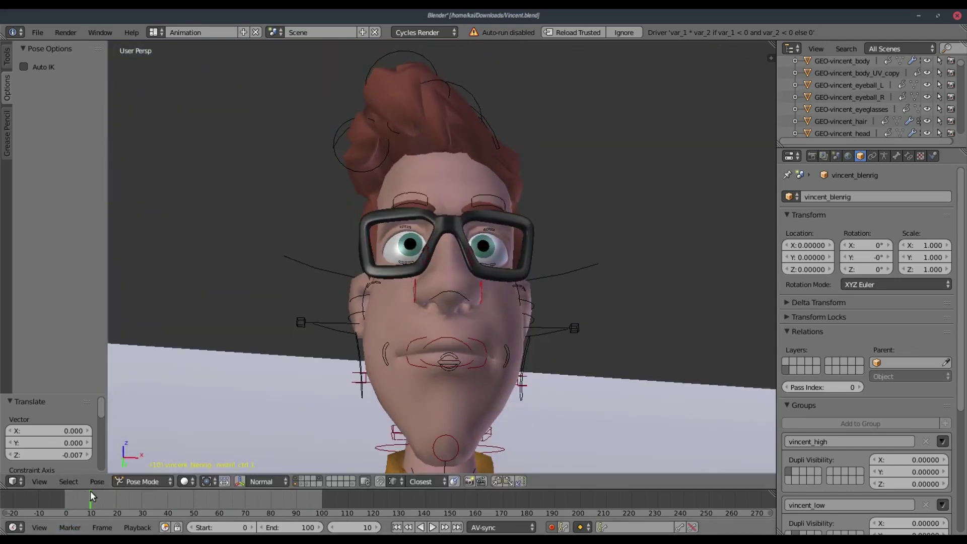
pyautogui.click(66, 511)
pyautogui.press('Escape')
pyautogui.press('i')
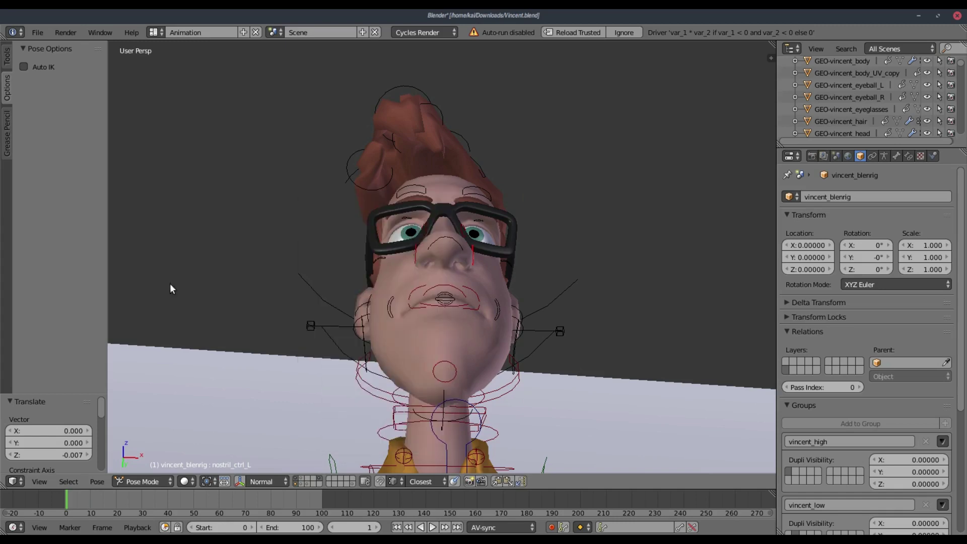
pyautogui.moveTo(420, 243); pyautogui.dragTo(157, 435, button='middle')
pyautogui.press('s')
pyautogui.click(368, 333)
# Step: Scale both nostril controls by about 1.20 at frame 25 and by 0.839 at frame 58
pyautogui.moveTo(91, 496); pyautogui.dragTo(129, 495)
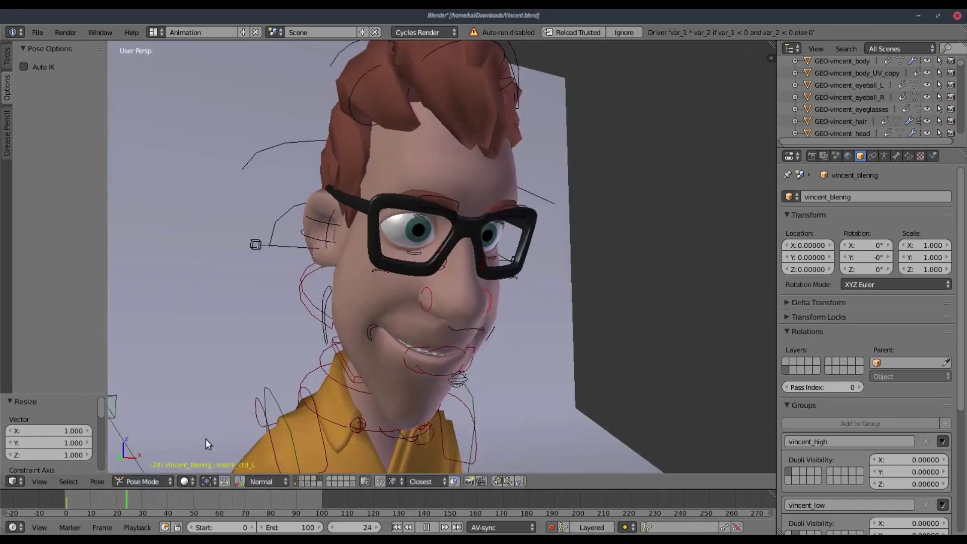
pyautogui.moveTo(511, 421); pyautogui.dragTo(477, 410, button='middle')
pyautogui.press('s')
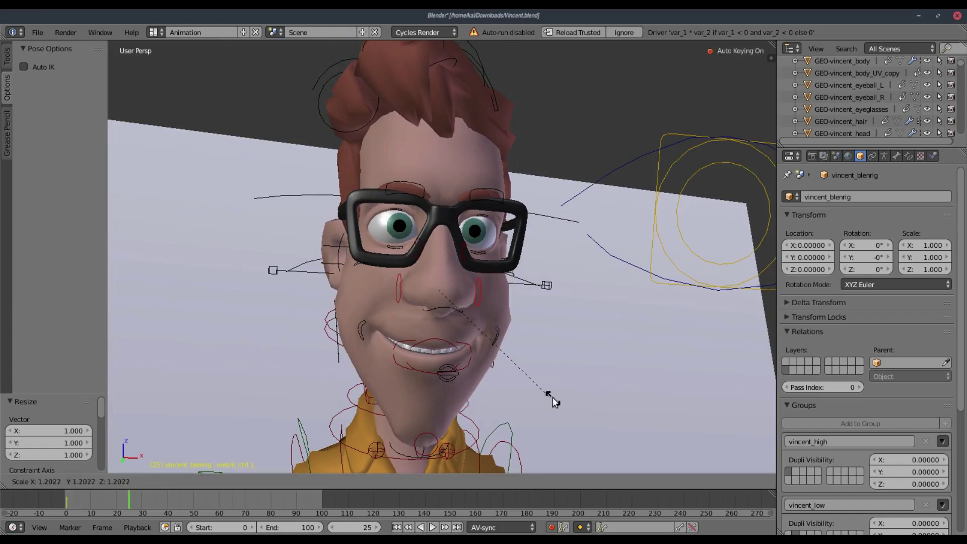
pyautogui.click(553, 396)
pyautogui.hotkey('alt', 'a')
pyautogui.press('s')
pyautogui.click(514, 278)
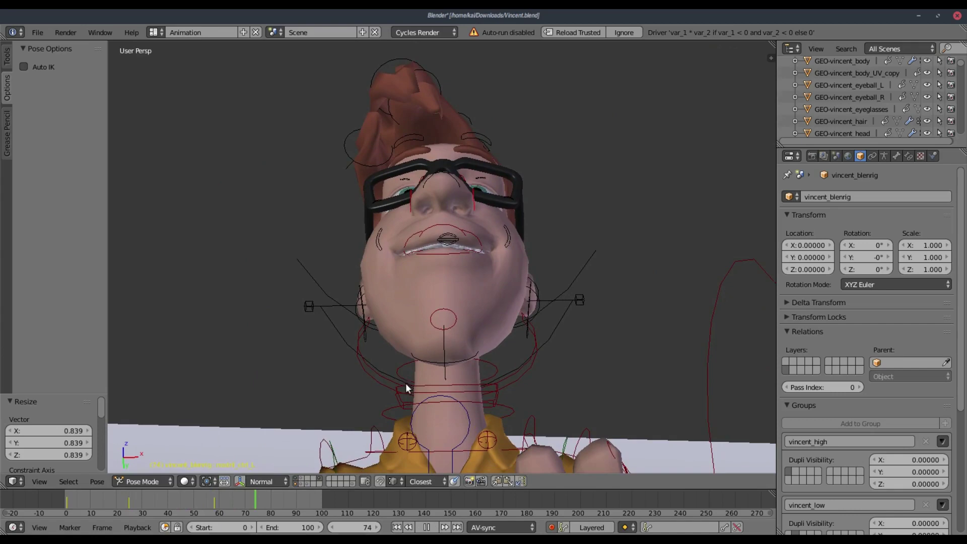
# Step: Scale both nostril controls by 1.043 at frame 74 and 1.039 at frame 99, and play back the result
pyautogui.hotkey('alt', 'a')
pyautogui.press('s')
pyautogui.click(543, 300)
pyautogui.click(319, 500)
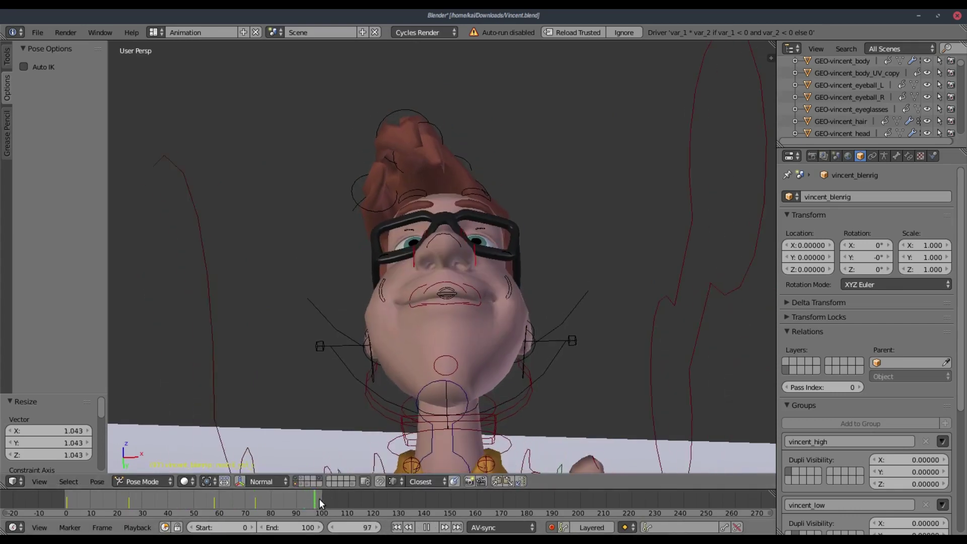
pyautogui.press('s')
pyautogui.click(600, 352)
pyautogui.moveTo(600, 352); pyautogui.dragTo(488, 412, button='middle')
pyautogui.hotkey('alt', 'a')
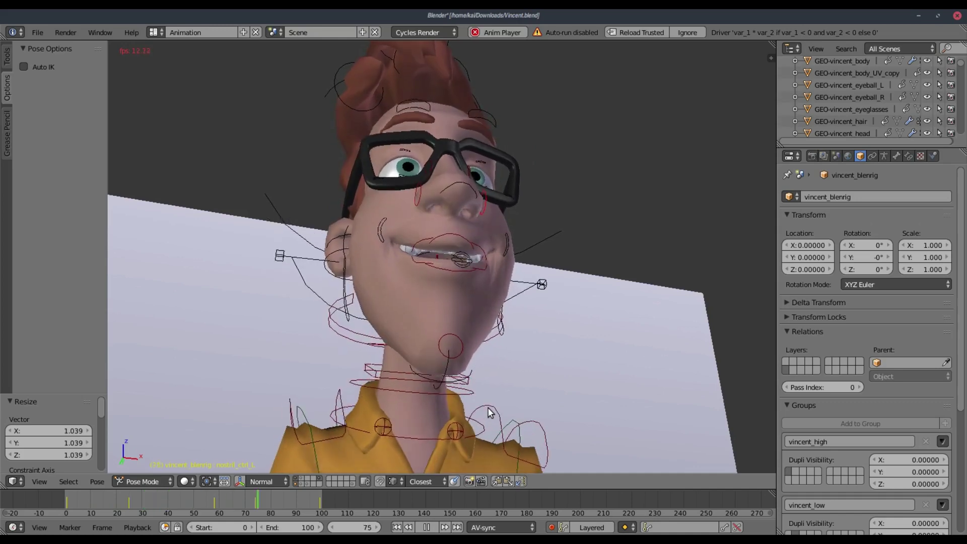
pyautogui.moveTo(487, 407); pyautogui.dragTo(472, 469, button='middle')
pyautogui.moveTo(483, 436); pyautogui.dragTo(466, 482, button='middle')
pyautogui.hotkey('alt', 'a')
# Step: Keyframe the right nose frown control at frames 5, 29 and 43, finishing with a move of about 0.018 along Z
pyautogui.moveTo(485, 272); pyautogui.dragTo(455, 261, button='middle')
pyautogui.scroll(2, 467, 292)
pyautogui.moveTo(456, 261); pyautogui.dragTo(475, 258, button='right')
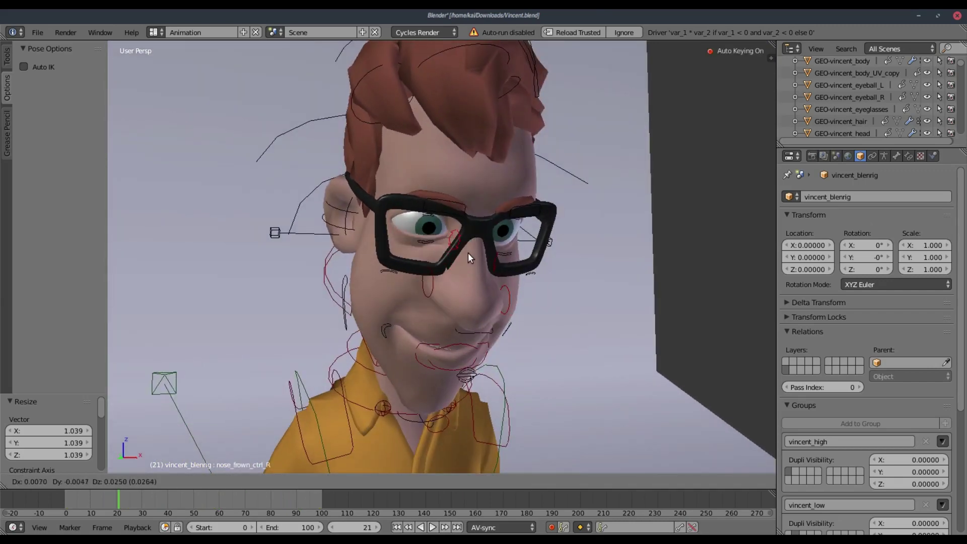
pyautogui.click(467, 253)
pyautogui.click(75, 500)
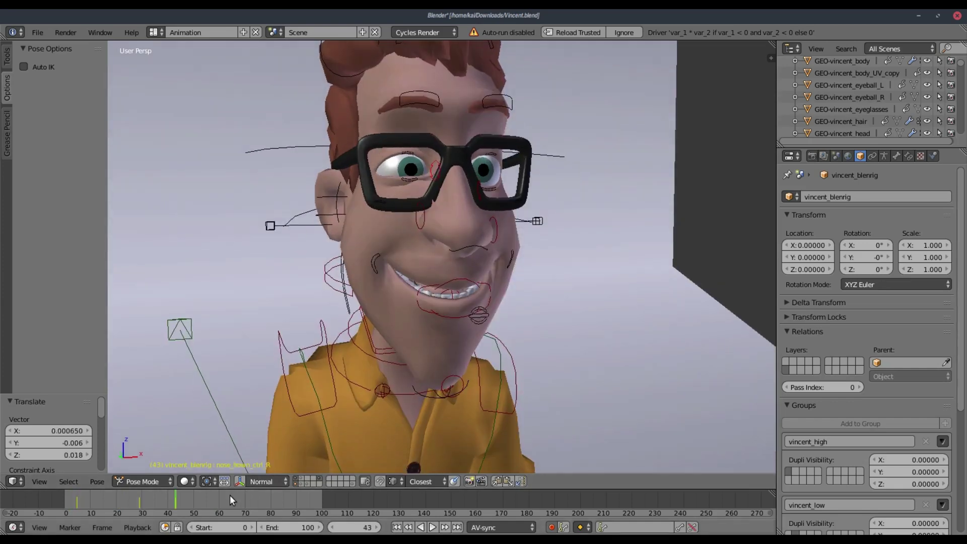
# Step: At frame 78, move the right nose frown control about -0.029 along Z and readjust it
pyautogui.moveTo(187, 498); pyautogui.dragTo(265, 497)
pyautogui.press('g')
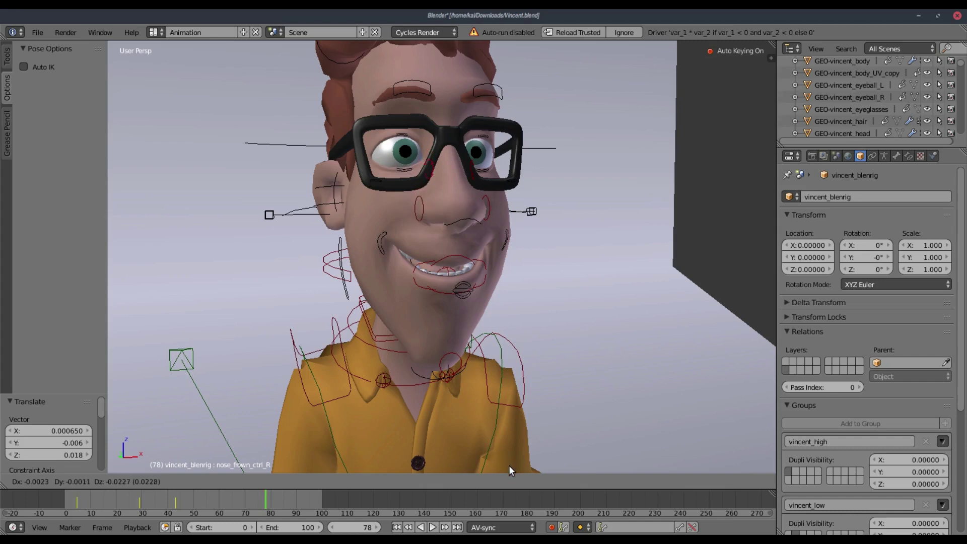
pyautogui.click(507, 49)
pyautogui.moveTo(302, 444); pyautogui.dragTo(278, 443, button='middle')
pyautogui.moveTo(299, 497); pyautogui.dragTo(266, 502)
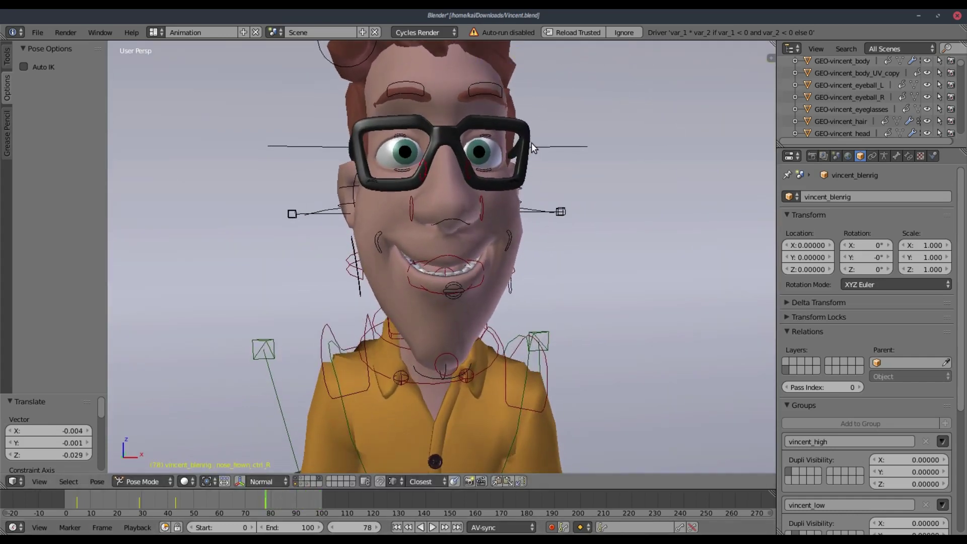
pyautogui.press('g')
pyautogui.click(530, 124)
# Step: Move the right nose frown control about -0.011 along Z at frame 99 and play back the animation
pyautogui.moveTo(317, 499); pyautogui.dragTo(320, 499)
pyautogui.press('g')
pyautogui.click(540, 162)
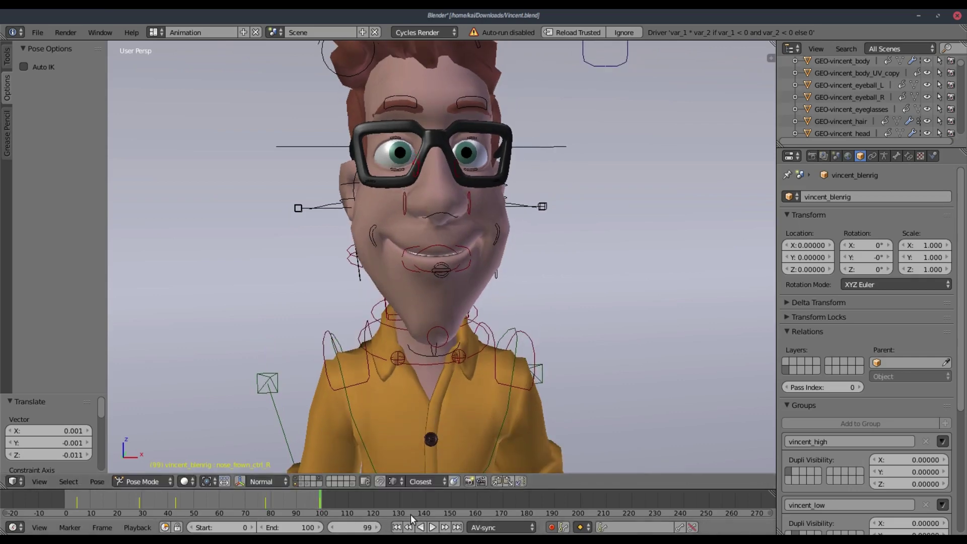
pyautogui.click(401, 527)
pyautogui.click(433, 527)
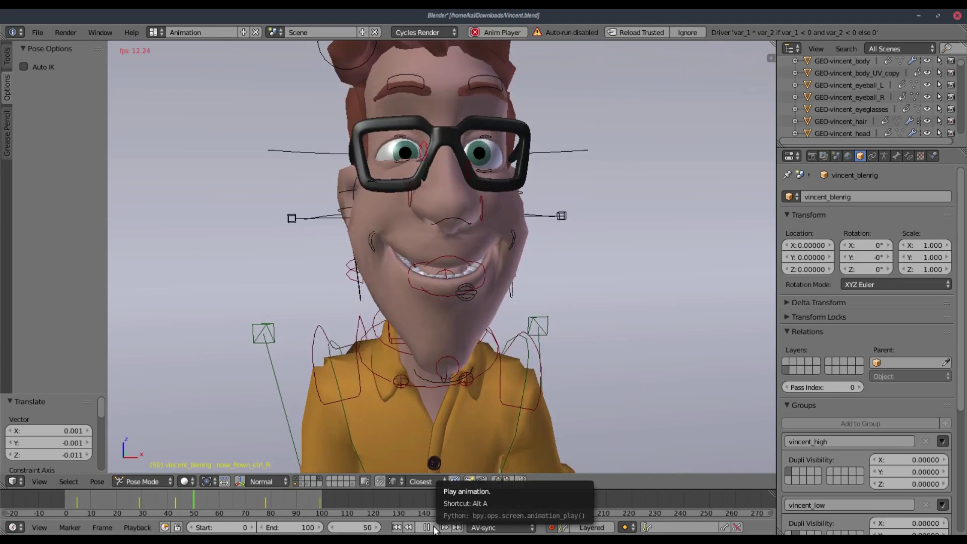
pyautogui.click(427, 528)
# Step: Keyframe the left nose frown control at frame 27 and raise it about 0.026 along Z at frame 42
pyautogui.click(141, 499)
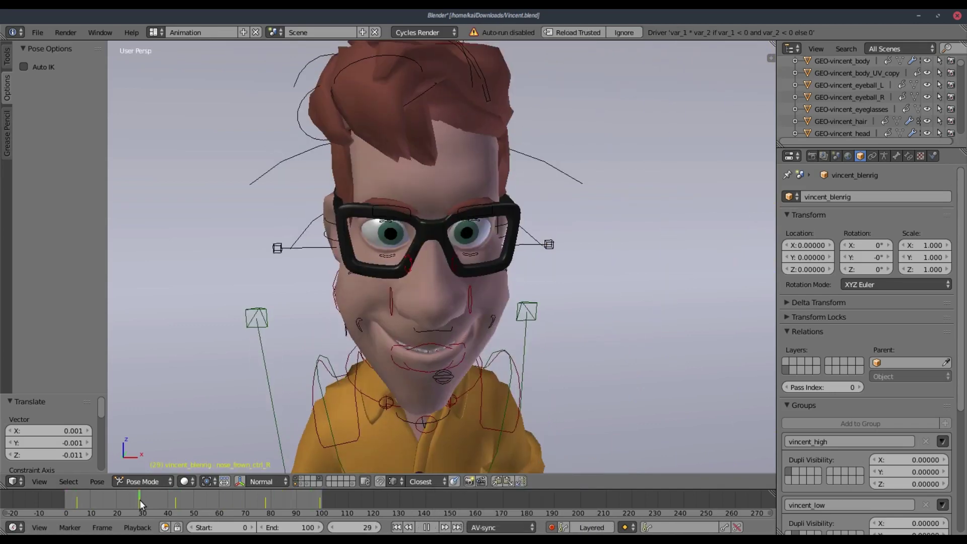
pyautogui.rightClick(458, 254)
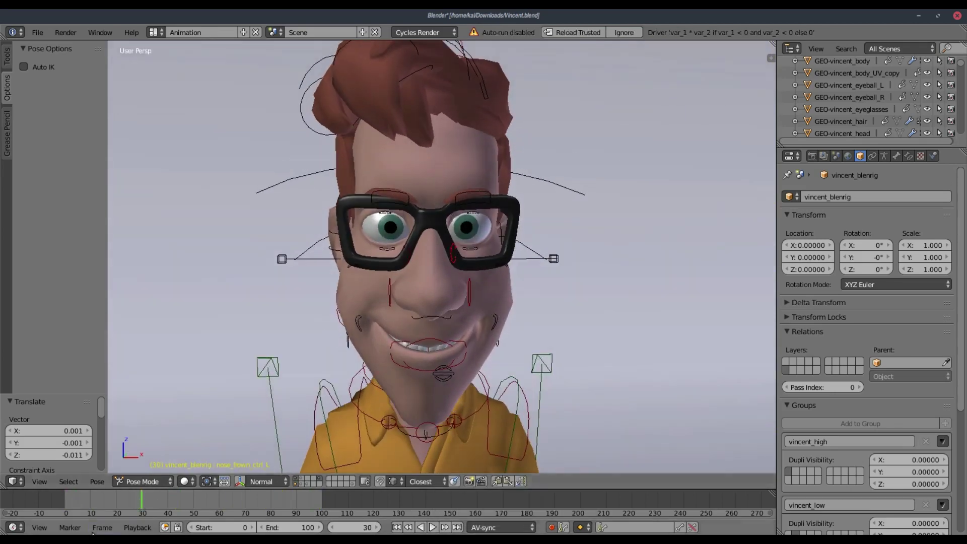
pyautogui.moveTo(88, 497); pyautogui.dragTo(134, 511)
pyautogui.click(172, 501)
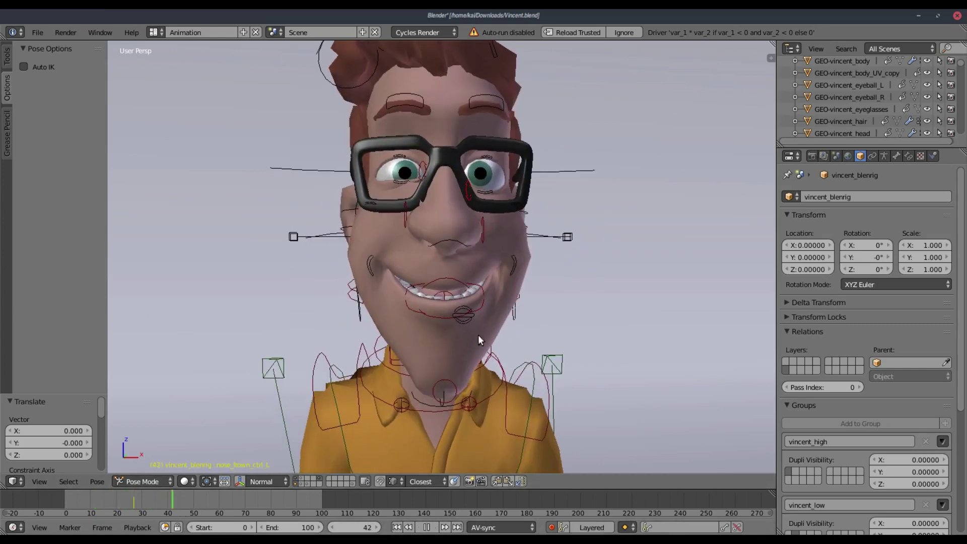
pyautogui.press('g')
pyautogui.click(498, 306)
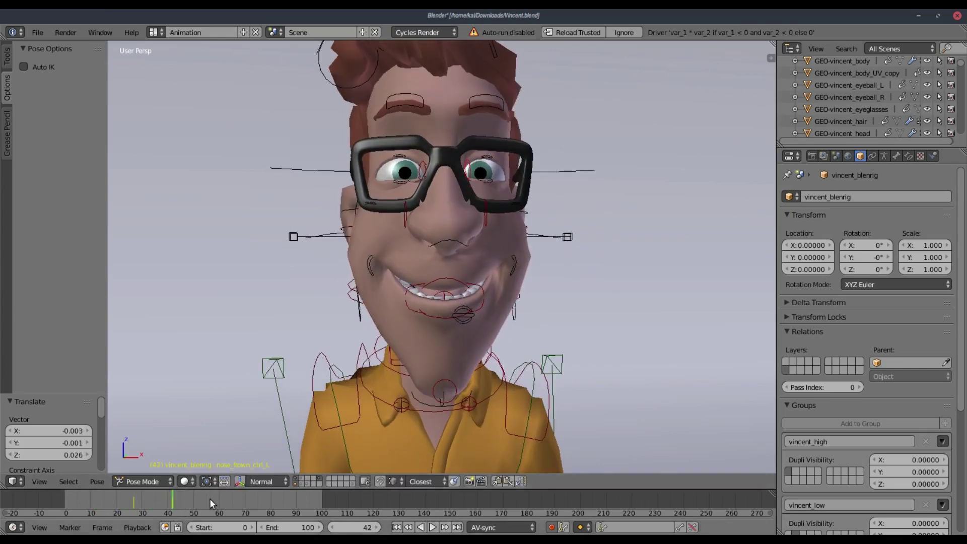
# Step: Move the left nose frown control about -0.017 along Z near frame 70
pyautogui.click(245, 498)
pyautogui.rightClick(485, 135)
pyautogui.press('g')
pyautogui.click(506, 136)
# Step: Scale the upper eyelid controls by 0.452 at frame 0
pyautogui.moveTo(84, 495)
pyautogui.mouseDown()
pyautogui.moveTo(93, 495)
pyautogui.moveTo(77, 493)
pyautogui.moveTo(77, 508)
pyautogui.mouseUp()
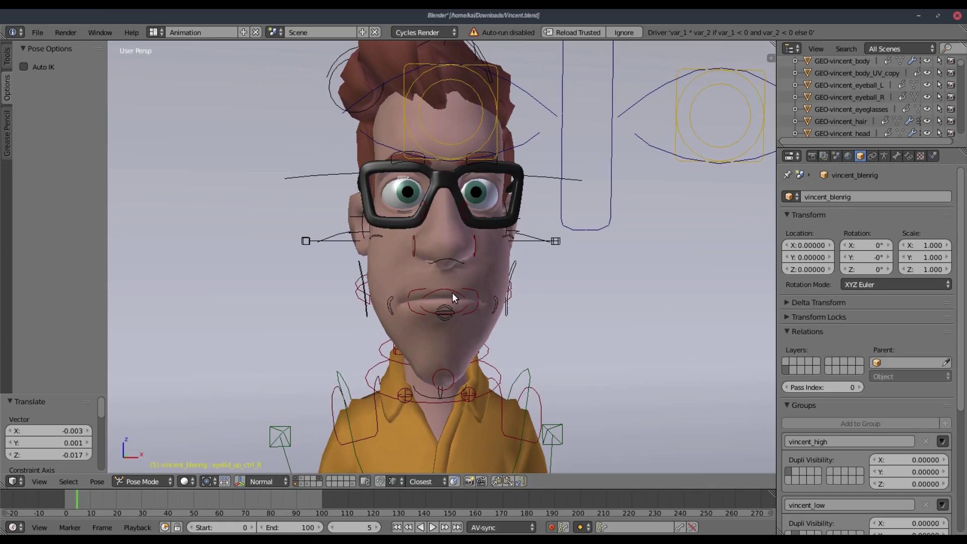
pyautogui.press('s')
pyautogui.rightClick(542, 244)
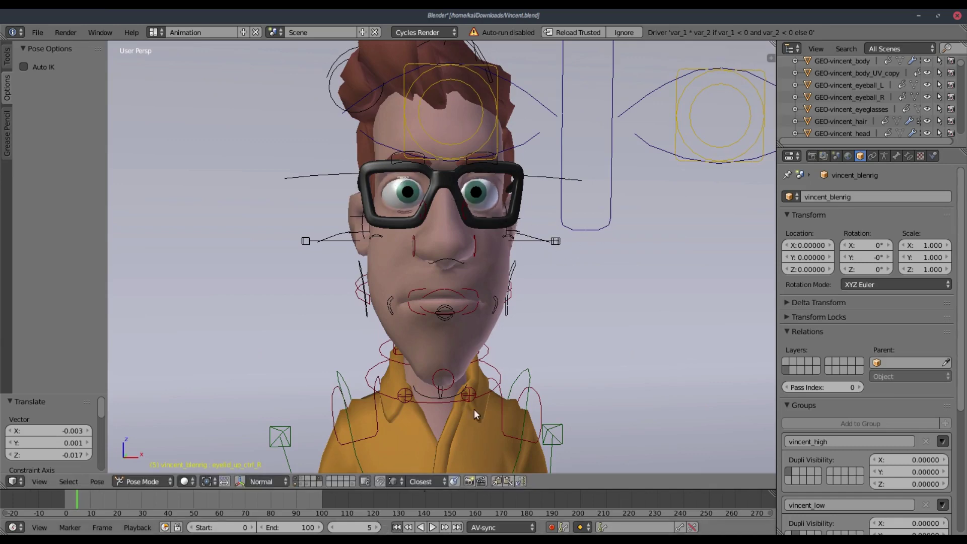
pyautogui.hotkey('shift', 'Left')
pyautogui.press('s')
pyautogui.click(491, 222)
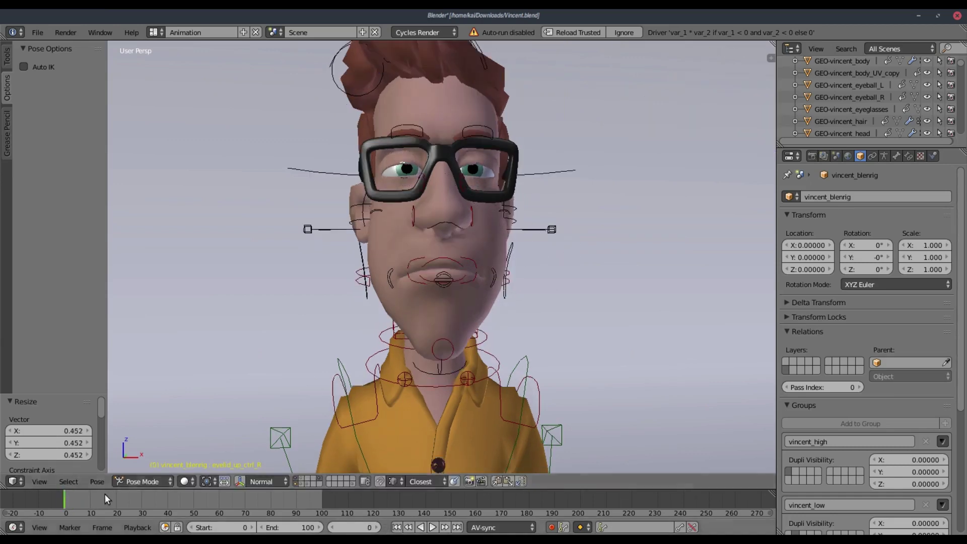
# Step: Scale the upper eyelid controls by 0.935 at frame 13 and by 2.130 at frame 35
pyautogui.moveTo(66, 498); pyautogui.dragTo(100, 498)
pyautogui.hotkey('alt', 'a')
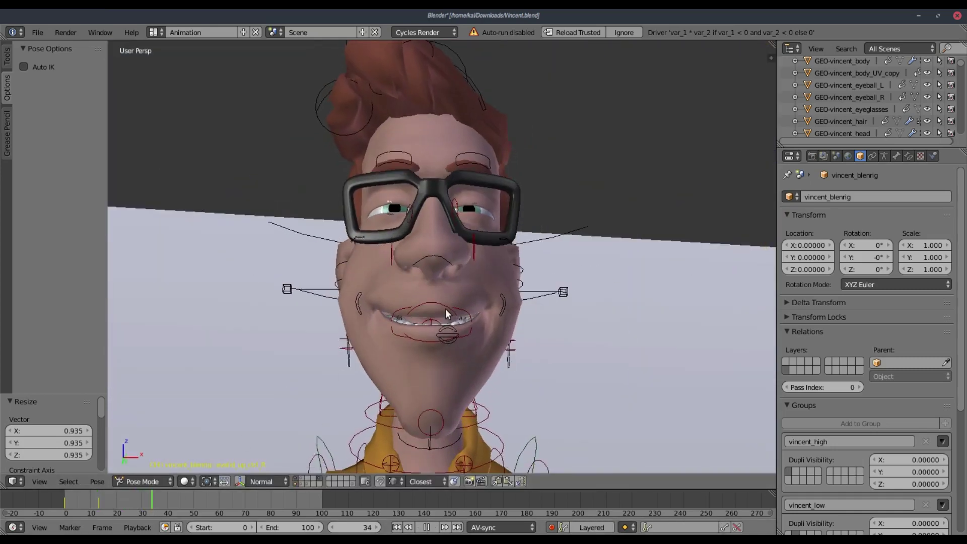
pyautogui.hotkey('alt', 'a')
pyautogui.press('s')
pyautogui.click(726, 247)
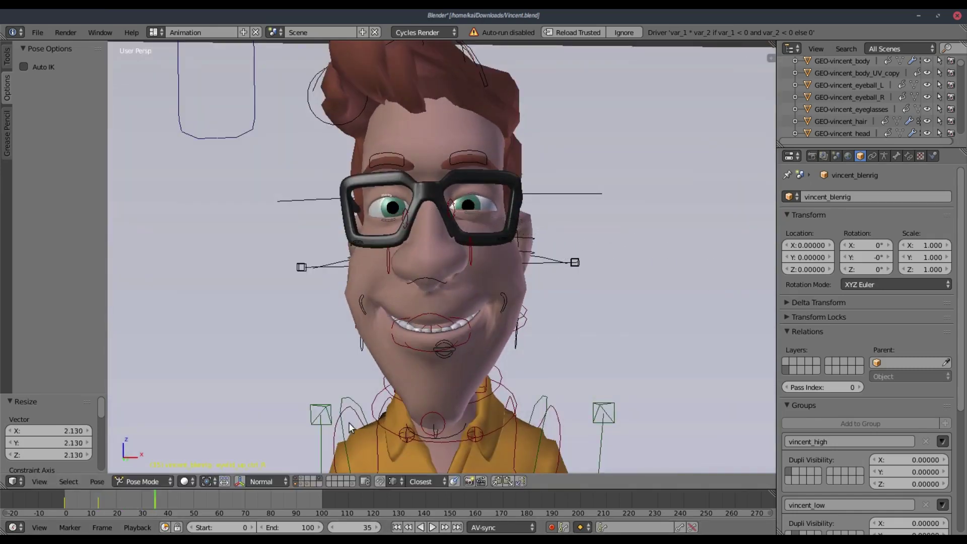
# Step: Scale the upper eyelid controls by 1.976 at frame 62
pyautogui.click(225, 498)
pyautogui.press('s')
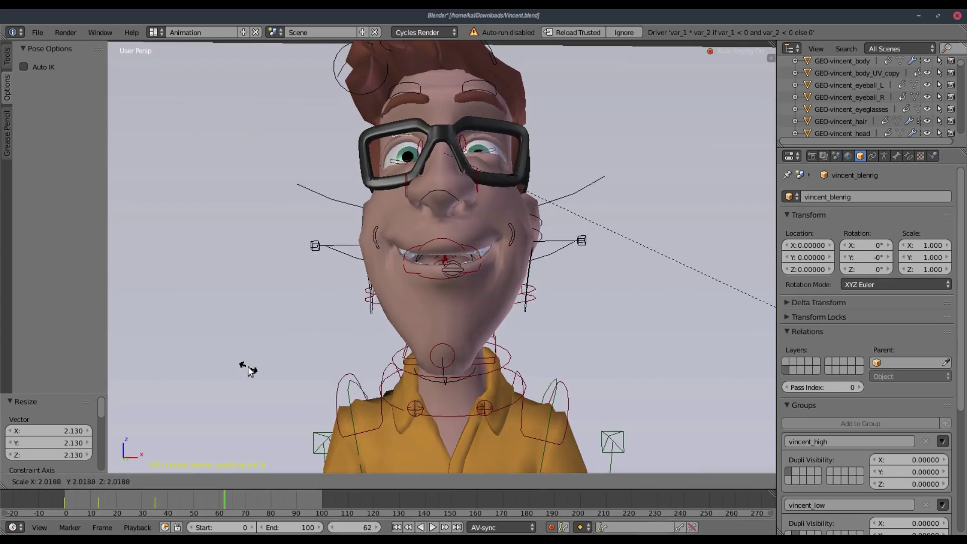
pyautogui.click(232, 369)
pyautogui.moveTo(233, 369); pyautogui.dragTo(319, 271, button='middle')
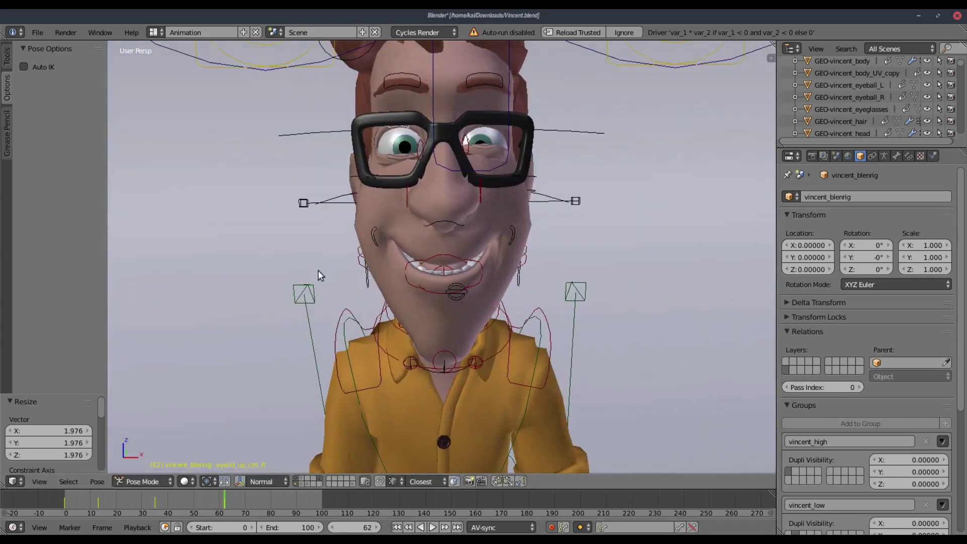
# Step: Move the left lower eyelid control about -0.009 along Z at frame 62 and about -0.005 at frame 35
pyautogui.moveTo(257, 493); pyautogui.dragTo(302, 512)
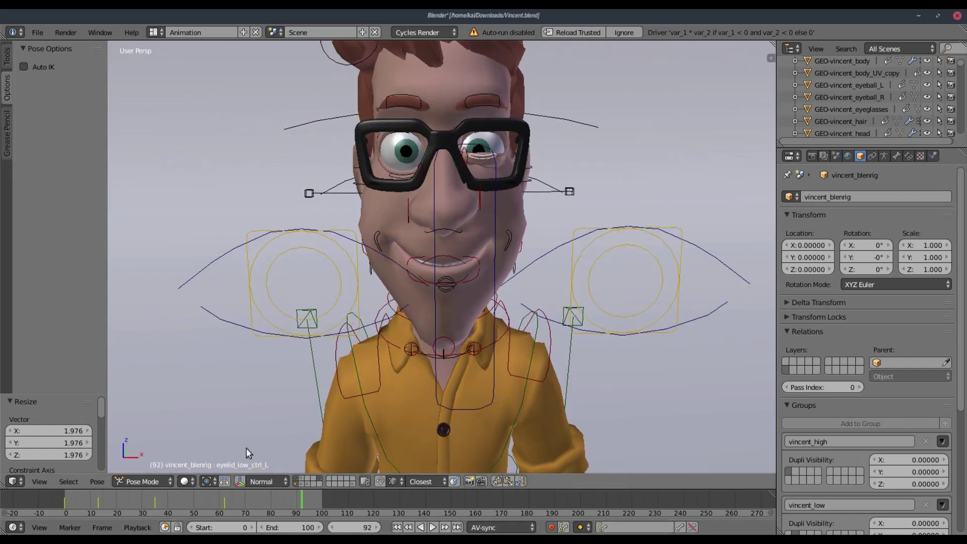
pyautogui.click(223, 505)
pyautogui.press('g')
pyautogui.click(548, 238)
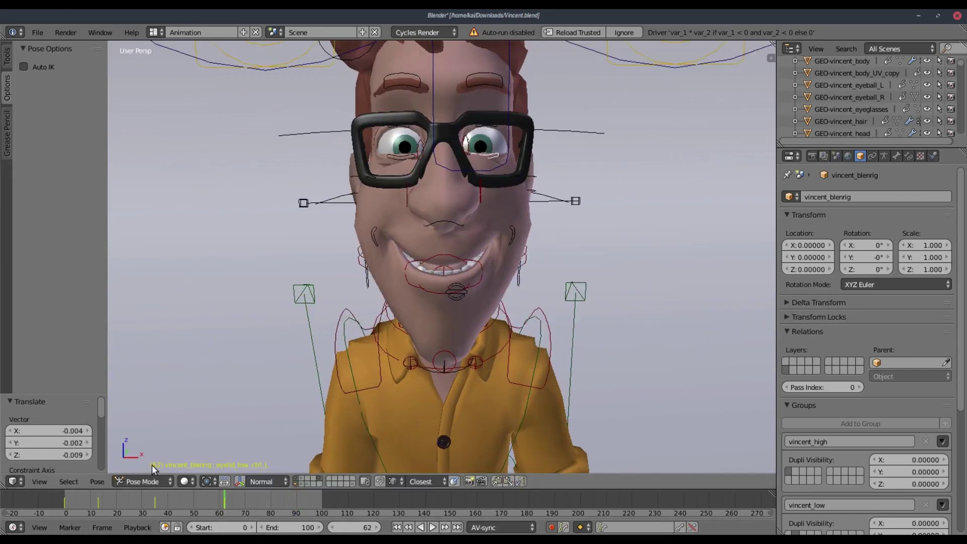
pyautogui.click(154, 501)
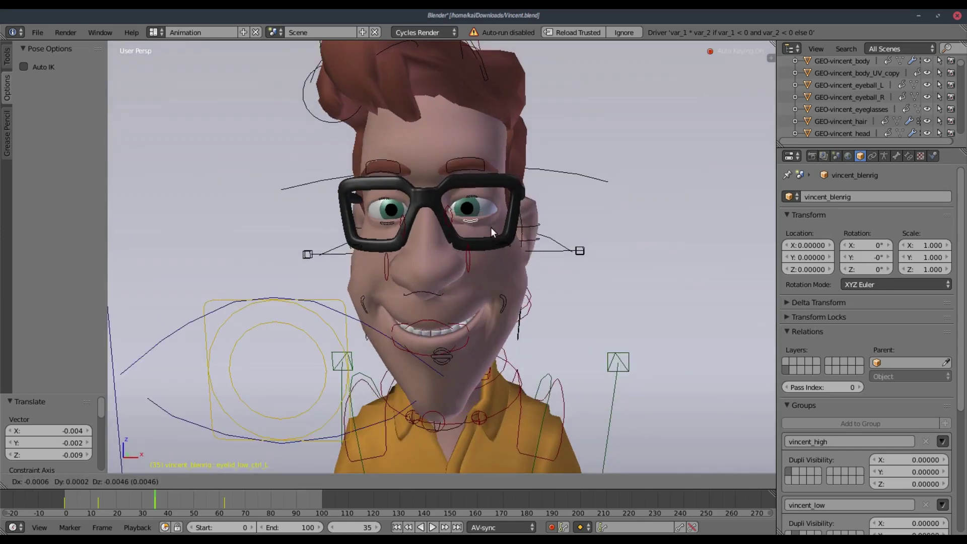
# Step: Scale the upper eyelid control of the character's left eye at frame 99 and play the animation from the start
pyautogui.moveTo(233, 496); pyautogui.dragTo(319, 496)
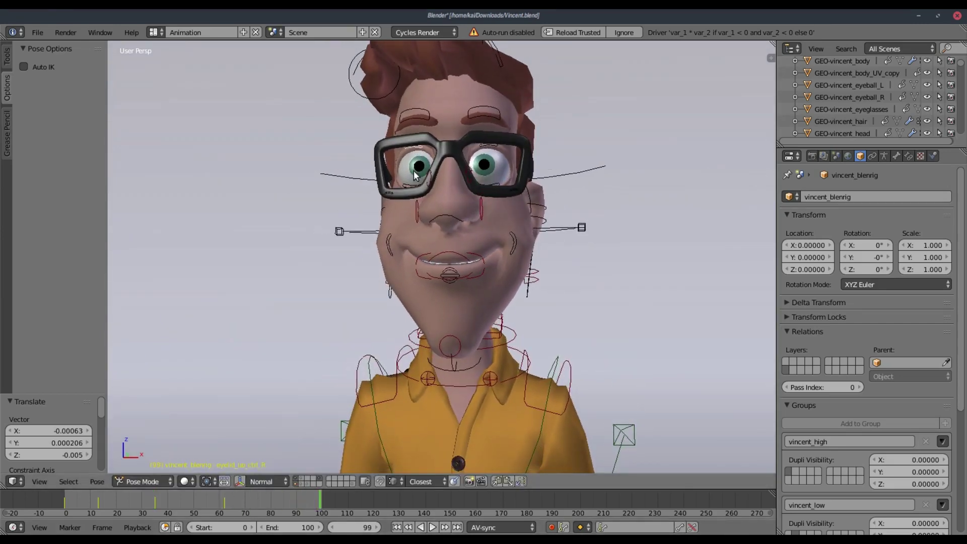
pyautogui.rightClick(495, 145)
pyautogui.press('s')
pyautogui.click(524, 161)
pyautogui.moveTo(523, 160); pyautogui.dragTo(318, 514, button='middle')
pyautogui.click(397, 528)
pyautogui.click(433, 528)
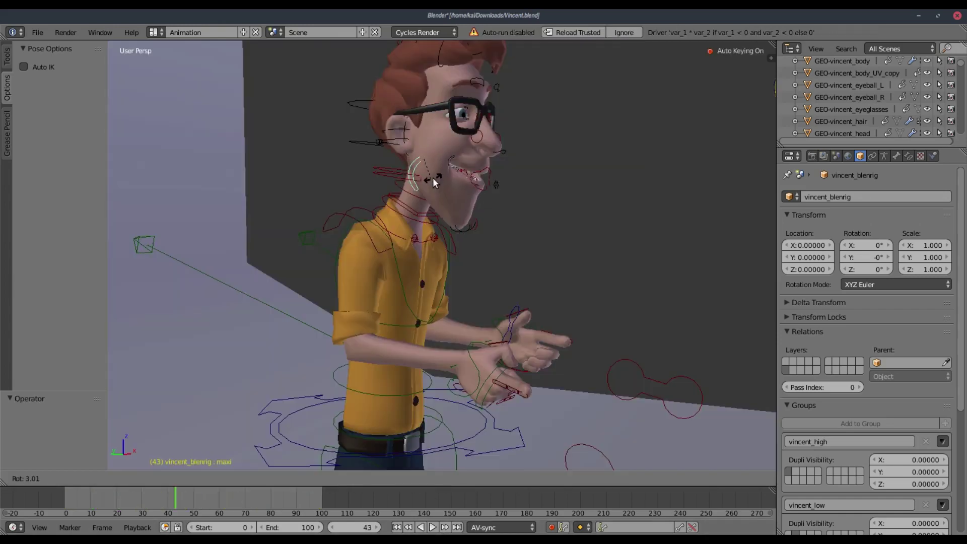
# Step: Rotate the maxi jaw control about -6.37° around the X axis at frame 0
pyautogui.rightClick(432, 178)
pyautogui.moveTo(119, 493); pyautogui.dragTo(78, 494)
pyautogui.moveTo(459, 357); pyautogui.dragTo(412, 354, button='middle')
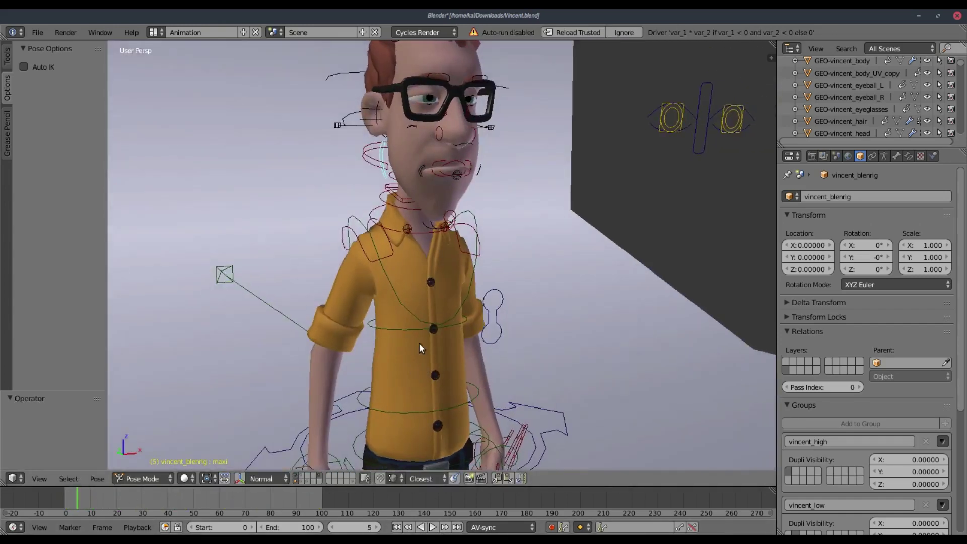
pyautogui.scroll(1, 383, 352)
pyautogui.hotkey('shift', 'Left')
pyautogui.press('r')
pyautogui.press('x')
pyautogui.click(545, 210)
pyautogui.moveTo(490, 290); pyautogui.dragTo(108, 493, button='middle')
# Step: Rotate the maxi jaw control about 0.184° around X at frame 23 and about 10.6° at frame 35
pyautogui.hotkey('alt', 'a')
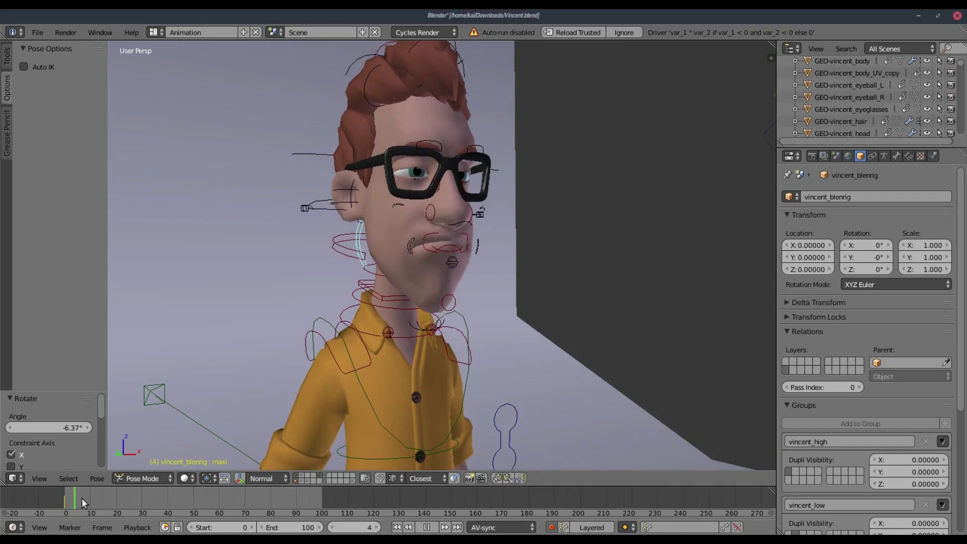
pyautogui.moveTo(119, 501); pyautogui.dragTo(125, 501)
pyautogui.moveTo(287, 399); pyautogui.dragTo(477, 315, button='middle')
pyautogui.press('r')
pyautogui.press('x')
pyautogui.click(473, 318)
pyautogui.click(155, 496)
pyautogui.press('r')
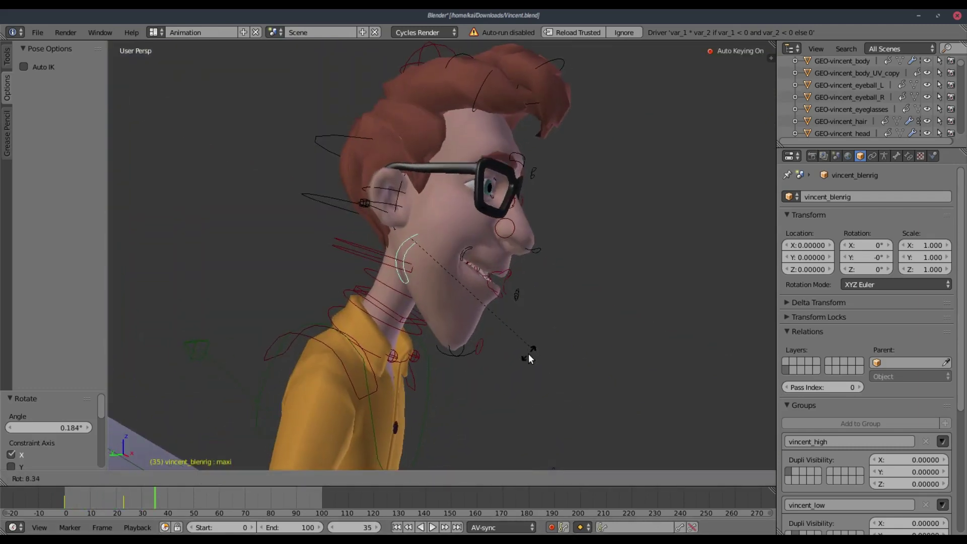
pyautogui.click(528, 354)
# Step: Rotate the maxi jaw control around X by about 7.66° at frame 53 and about -3.23° at frame 76
pyautogui.click(200, 499)
pyautogui.press('r')
pyautogui.press('x')
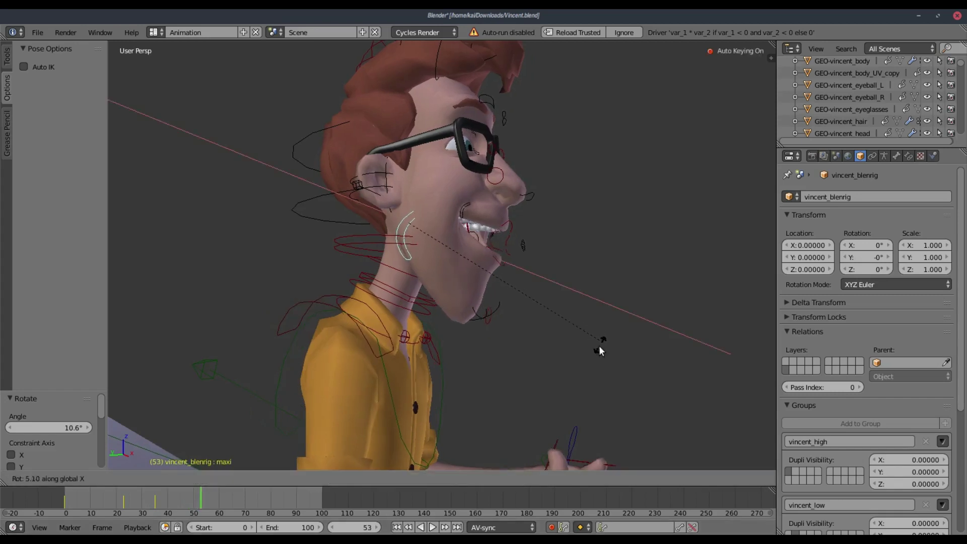
pyautogui.click(596, 352)
pyautogui.click(261, 500)
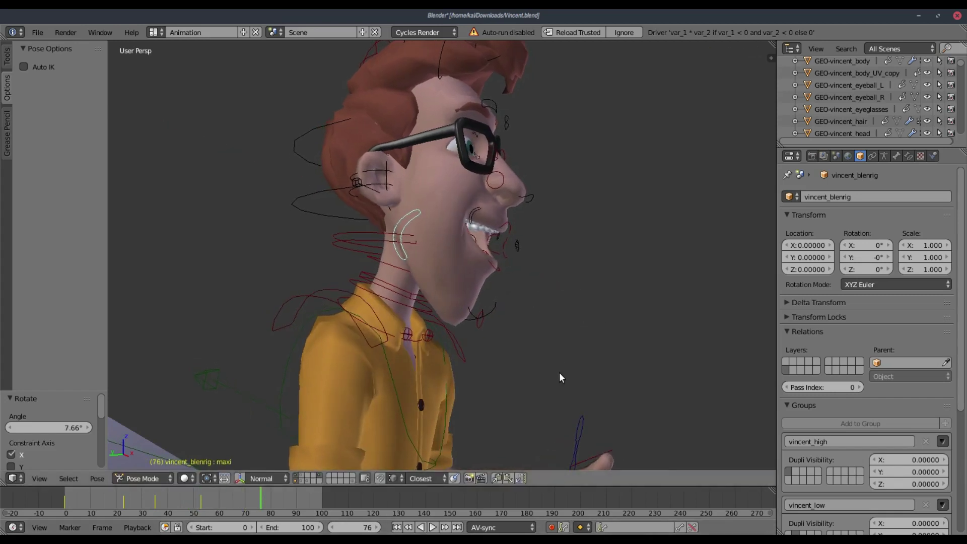
pyautogui.press('r')
pyautogui.press('x')
pyautogui.click(565, 352)
# Step: Rotate the maxi jaw control about -6.97° around X at frame 99 and play back the jaw animation
pyautogui.moveTo(294, 500); pyautogui.dragTo(319, 499)
pyautogui.press('r')
pyautogui.press('x')
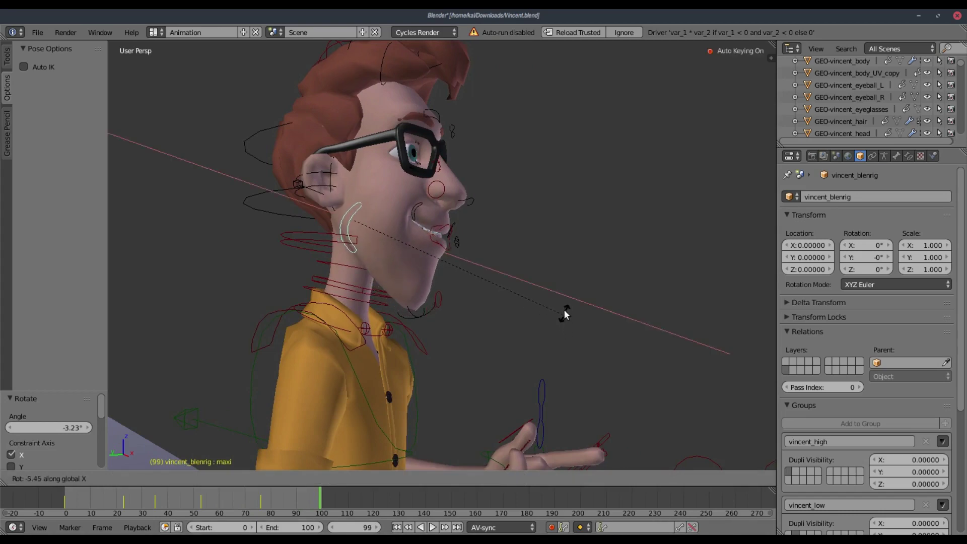
pyautogui.click(565, 308)
pyautogui.click(421, 528)
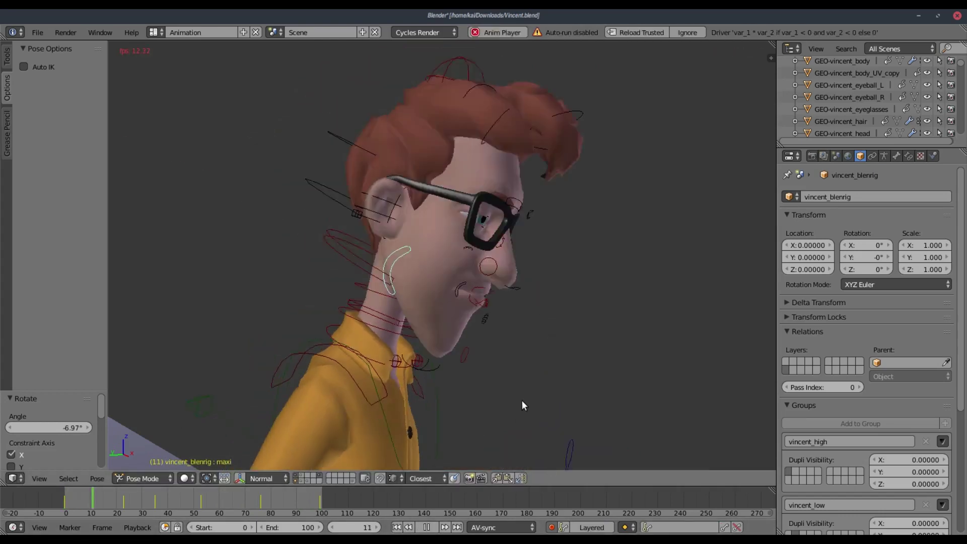
pyautogui.moveTo(512, 400)
pyautogui.mouseDown(button='middle')
pyautogui.moveTo(426, 402)
pyautogui.moveTo(435, 430)
pyautogui.moveTo(477, 421)
pyautogui.moveTo(499, 399)
pyautogui.mouseUp(button='middle')
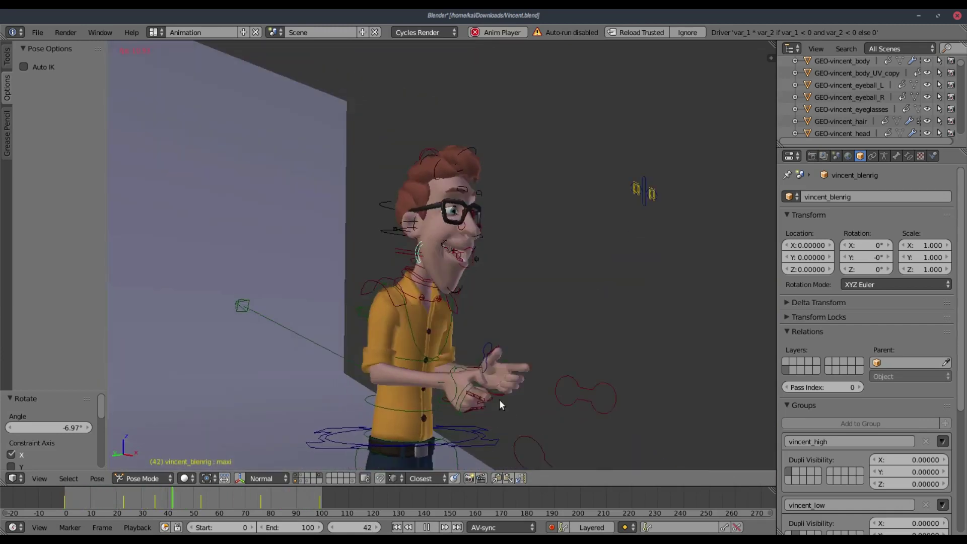
pyautogui.click(430, 527)
# Step: Select the head_mid_ctrl control behind the character's ear
pyautogui.scroll(1, 604, 247)
pyautogui.keyDown('shift'); pyautogui.moveTo(575, 259); pyautogui.dragTo(568, 298, button='middle'); pyautogui.keyUp('shift')
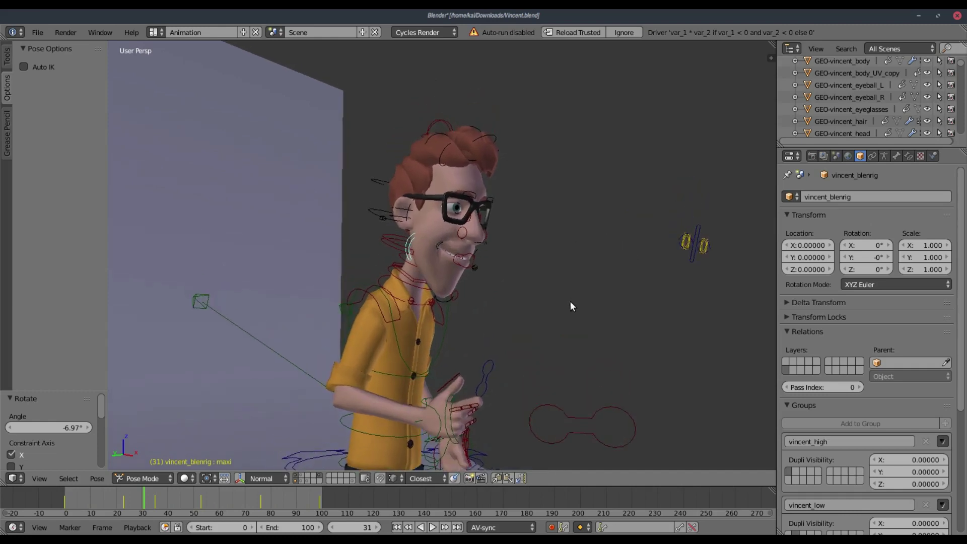
pyautogui.scroll(3, 454, 262)
pyautogui.moveTo(302, 187); pyautogui.dragTo(341, 179, button='middle')
pyautogui.rightClick(341, 180)
pyautogui.press('r')
pyautogui.press('x')
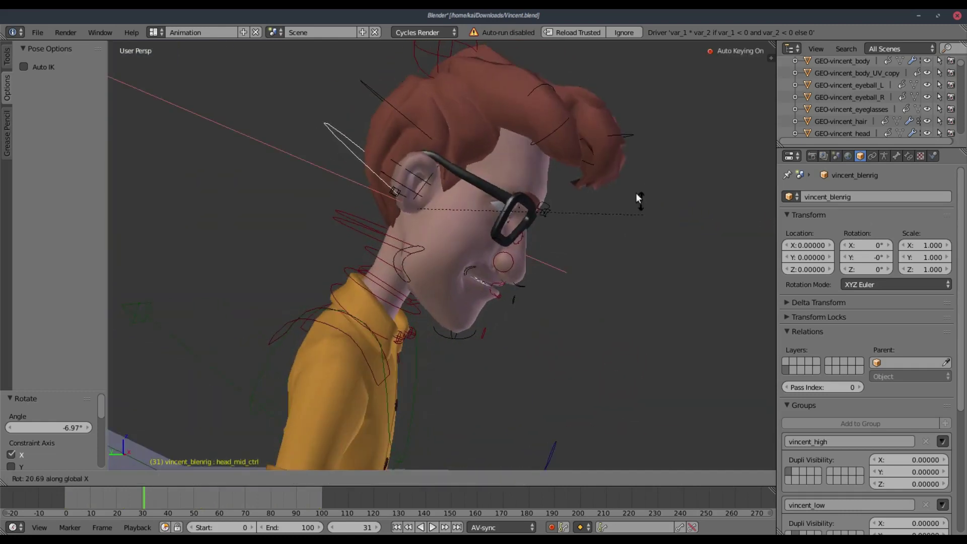
pyautogui.rightClick(515, 246)
# Step: Insert a keyframe for head_mid_ctrl at frame 0 and rotate it about 11.7° around X at frame 10
pyautogui.click(59, 496)
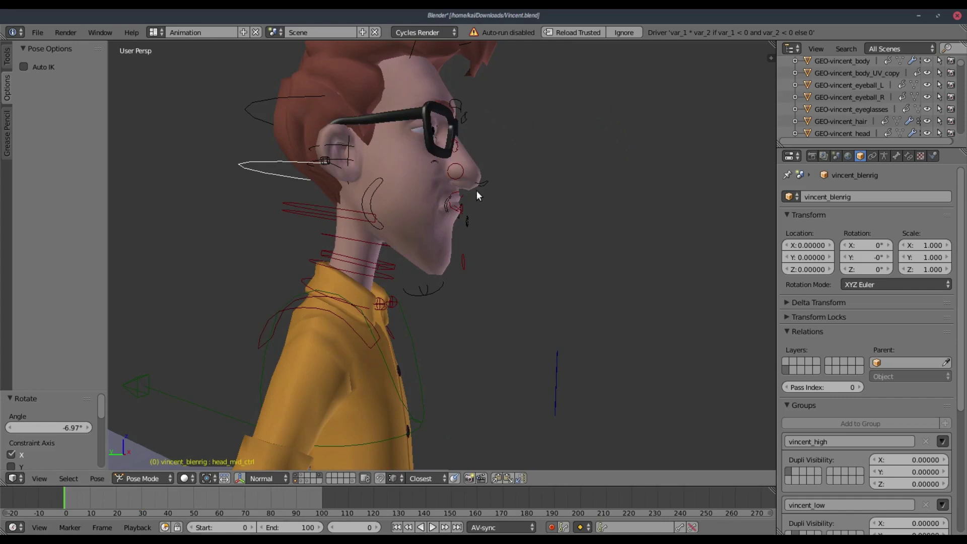
pyautogui.press('i')
pyautogui.click(463, 197)
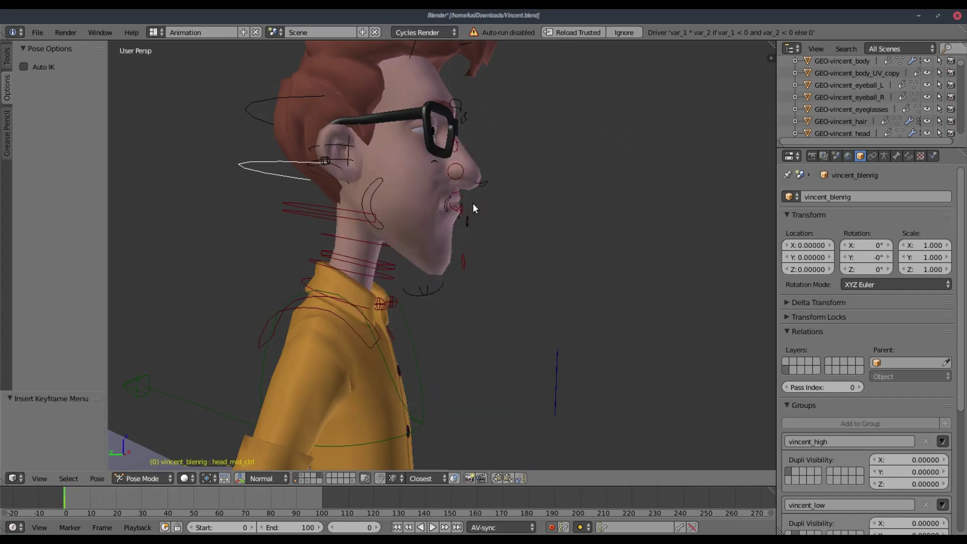
pyautogui.click(90, 499)
pyautogui.press('r')
pyautogui.press('x')
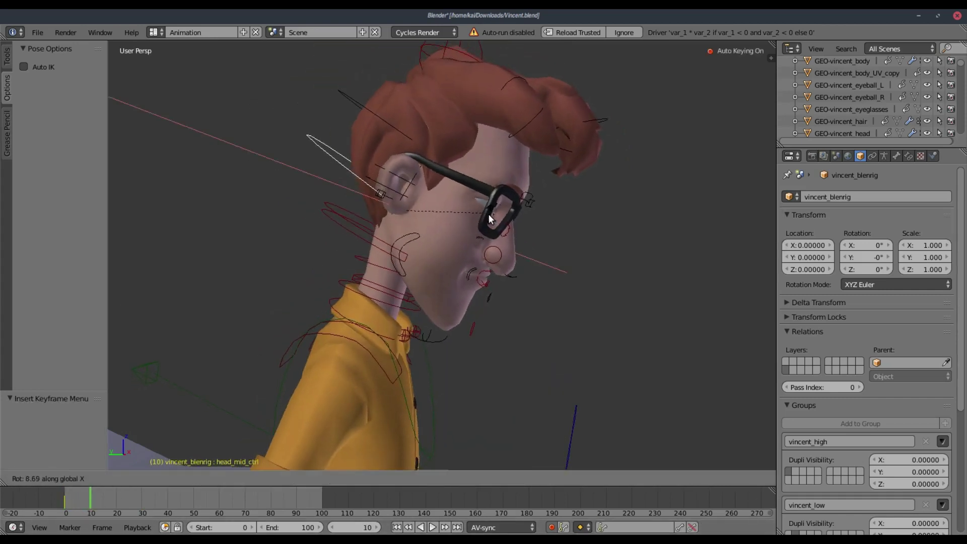
pyautogui.click(486, 216)
# Step: Rotate head_mid_ctrl around X near frame 27 and by about -7.18° at frame 50
pyautogui.hotkey('alt', 'a')
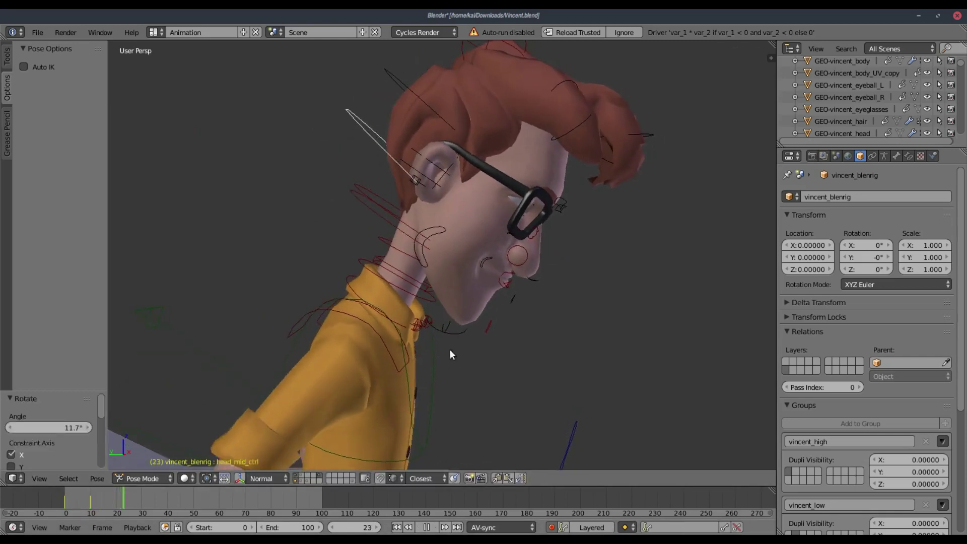
pyautogui.hotkey('alt', 'a')
pyautogui.press('r')
pyautogui.press('x')
pyautogui.click(572, 247)
pyautogui.moveTo(155, 493); pyautogui.dragTo(194, 493)
pyautogui.press('r')
pyautogui.press('x')
pyautogui.click(597, 221)
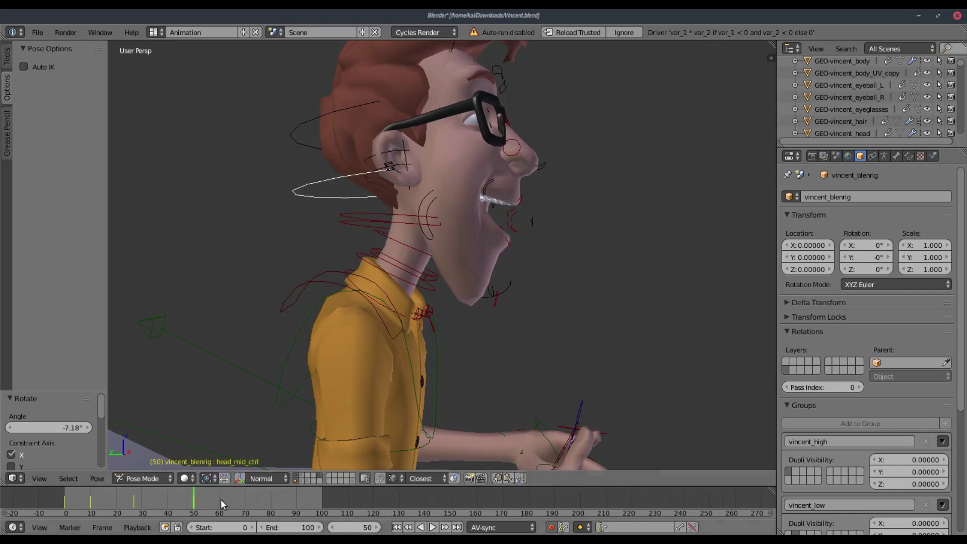
# Step: Rotate head_mid_ctrl around X by about 7.11° at frame 77 and about 5° at frame 91
pyautogui.click(262, 499)
pyautogui.press('r')
pyautogui.press('x')
pyautogui.click(623, 287)
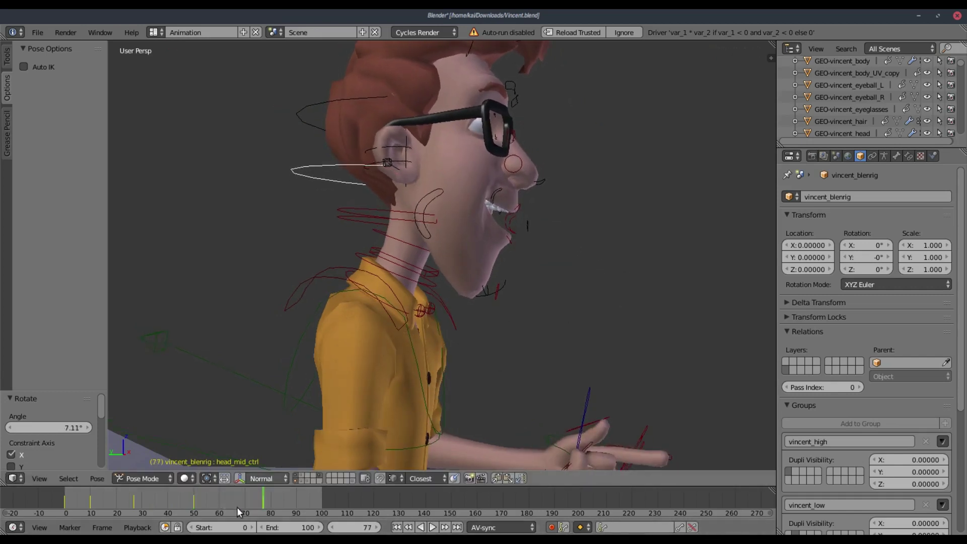
pyautogui.moveTo(286, 497); pyautogui.dragTo(299, 496)
pyautogui.press('r')
pyautogui.press('x')
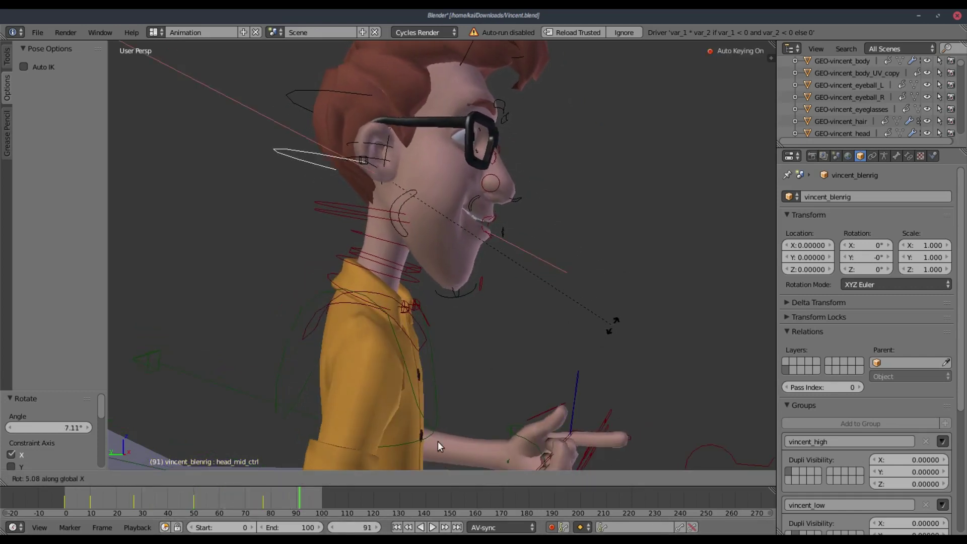
pyautogui.click(614, 329)
# Step: Rotate head_mid_ctrl about -1.71° at frame 100 and play back the head animation
pyautogui.click(322, 497)
pyautogui.press('r')
pyautogui.click(469, 359)
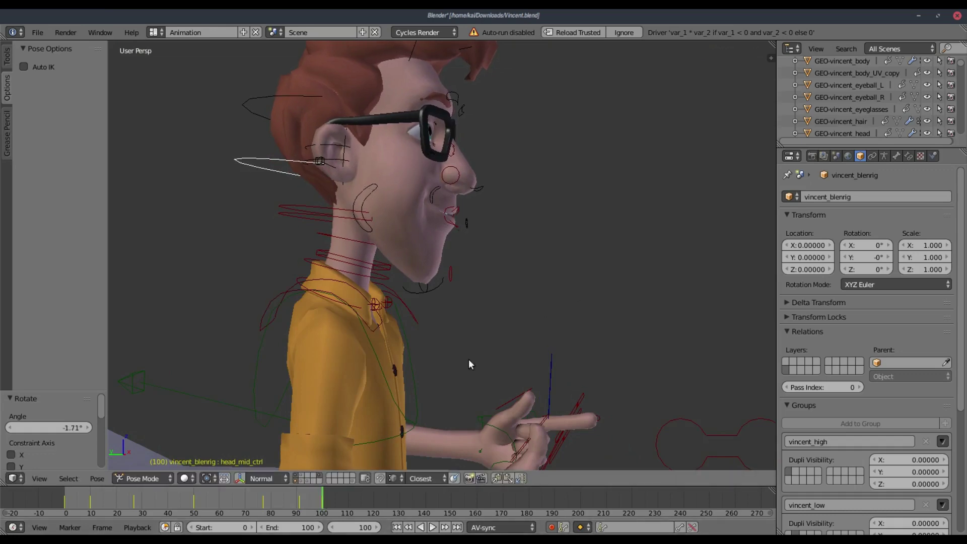
pyautogui.click(435, 527)
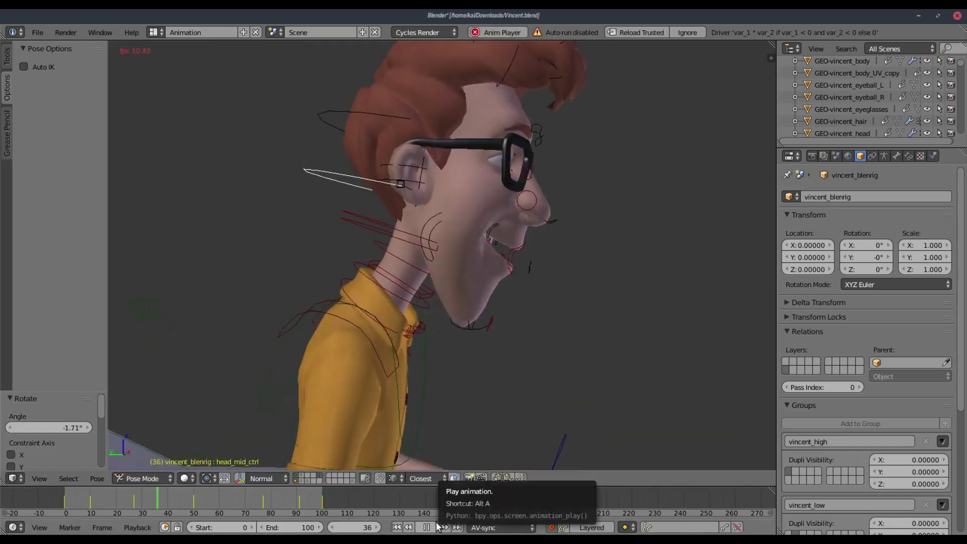